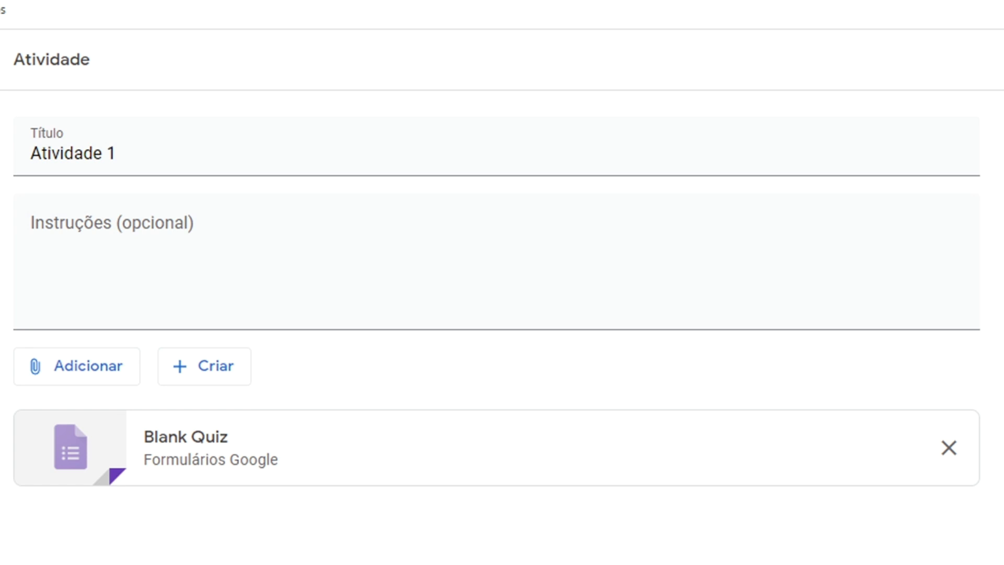
- Enter the assignment instructions "Clique no Formulário e responda o questionário." and open the attached Blank Quiz form
{"action": "left_click", "coordinate": [127, 235]}
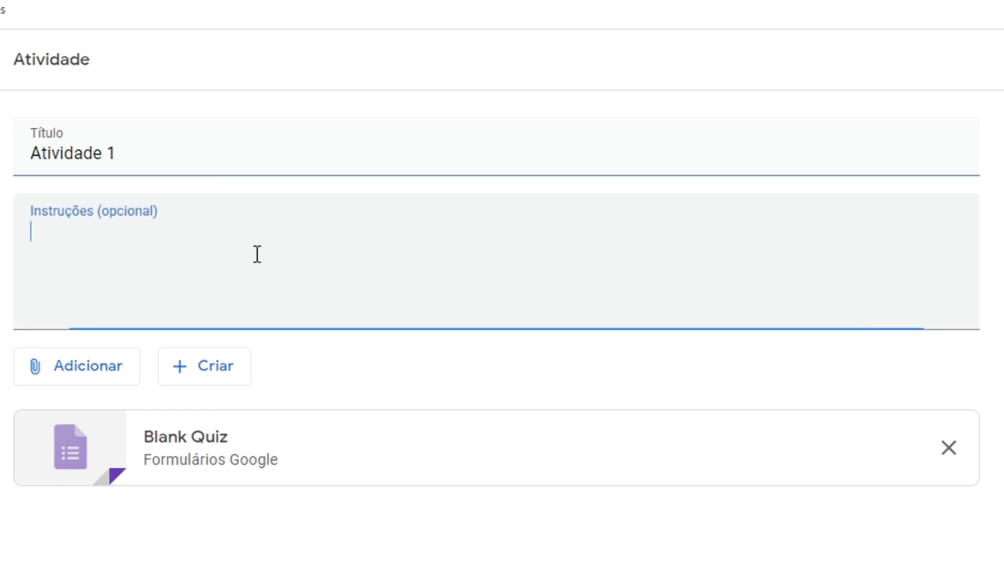
{"action": "type", "text": "Clique no Formulário e responda o questionário."}
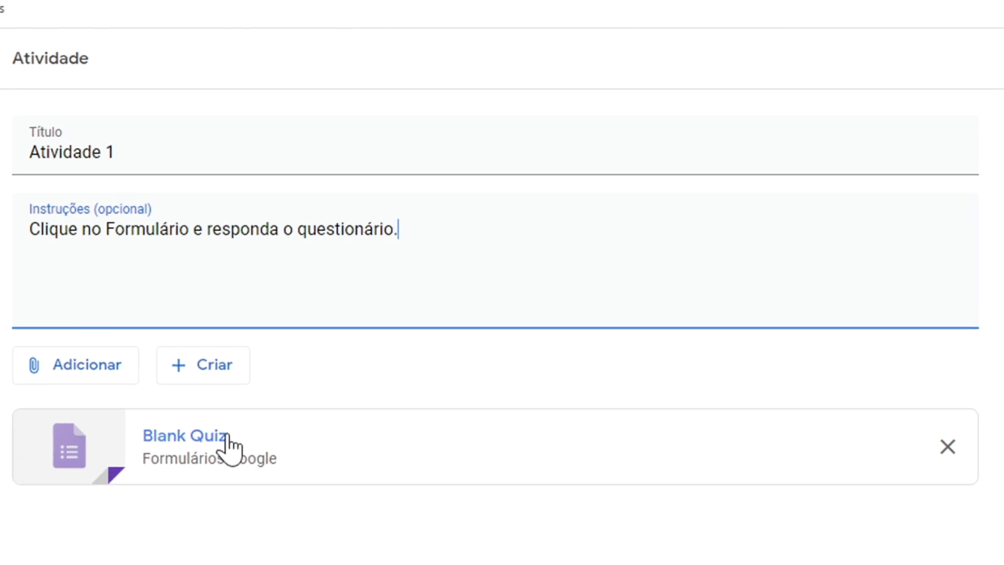
{"action": "left_click", "coordinate": [198, 439]}
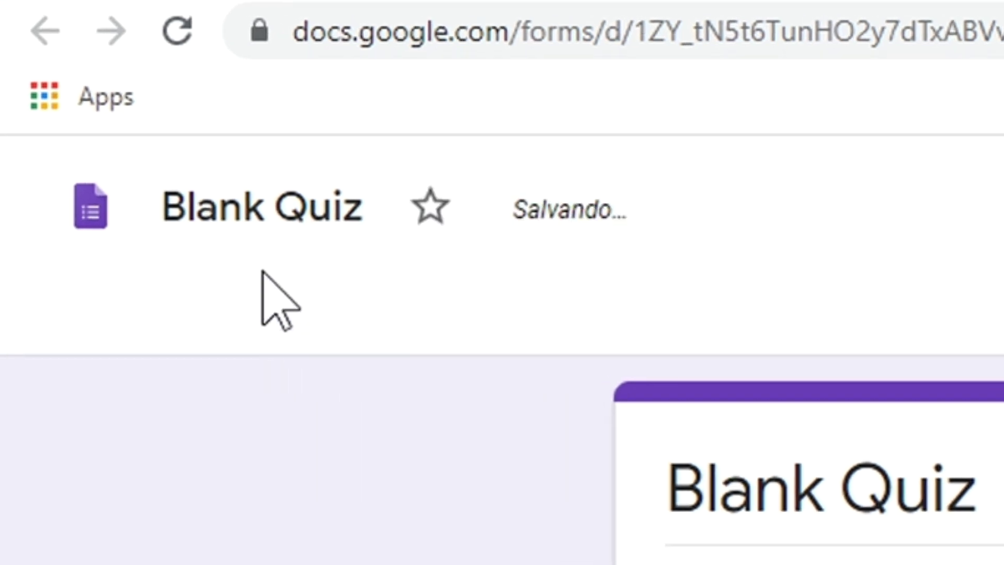
- Rename the form file from Blank Quiz to "Atividade 1"
{"action": "left_click", "coordinate": [173, 194]}
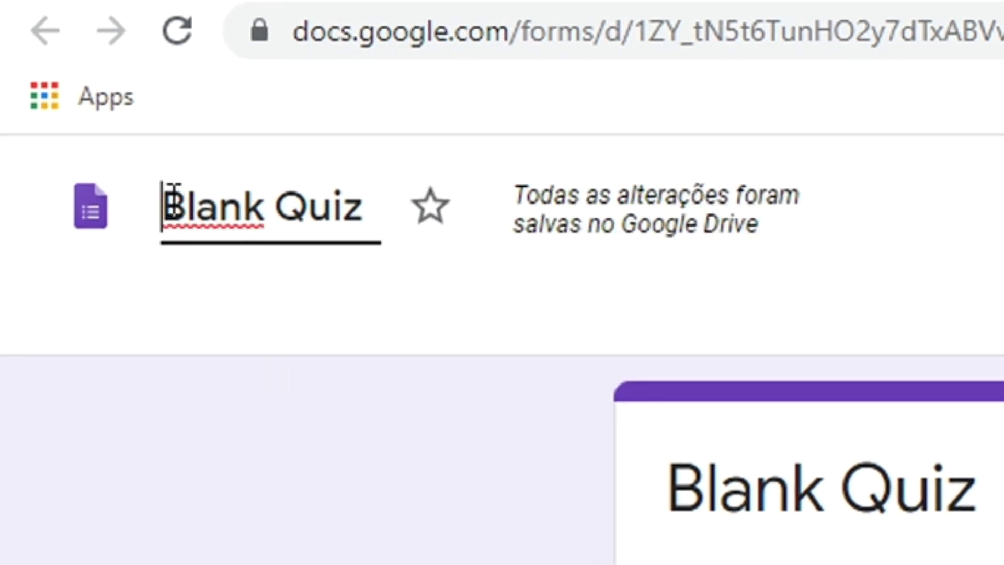
{"action": "left_click_drag", "start_coordinate": [163, 209], "coordinate": [381, 264]}
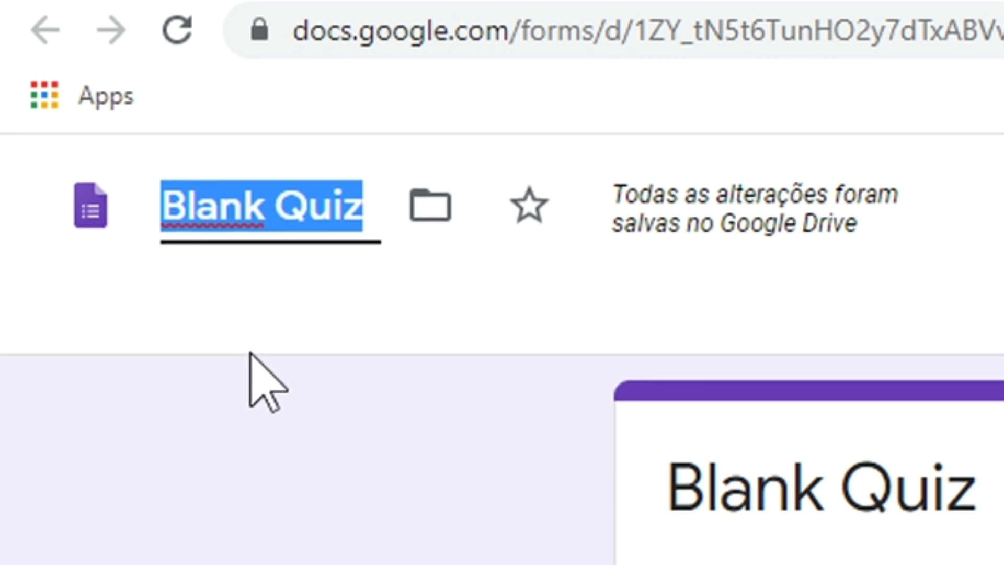
{"action": "type", "text": "Atividade"}
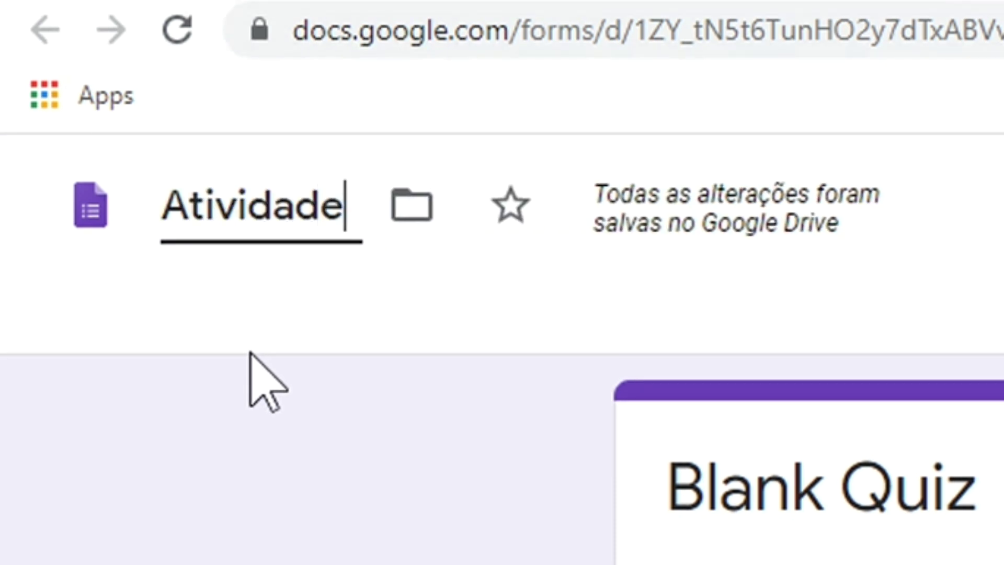
{"action": "type", "text": " 1"}
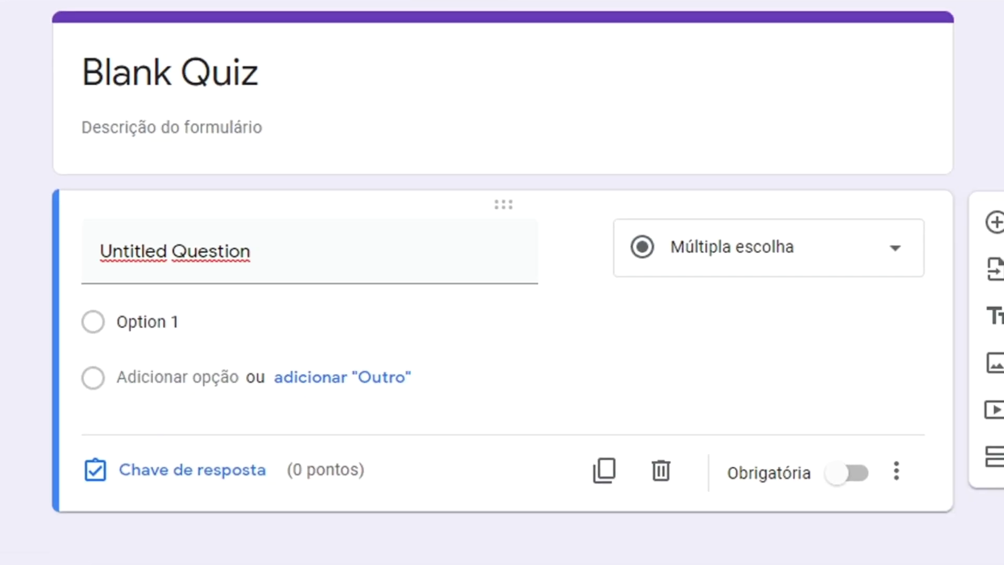
- Title the form "Questionário 1 de Sistemas de Informação" and add the description "Responda de forma individual as questões abaixo"
{"action": "left_click", "coordinate": [86, 72]}
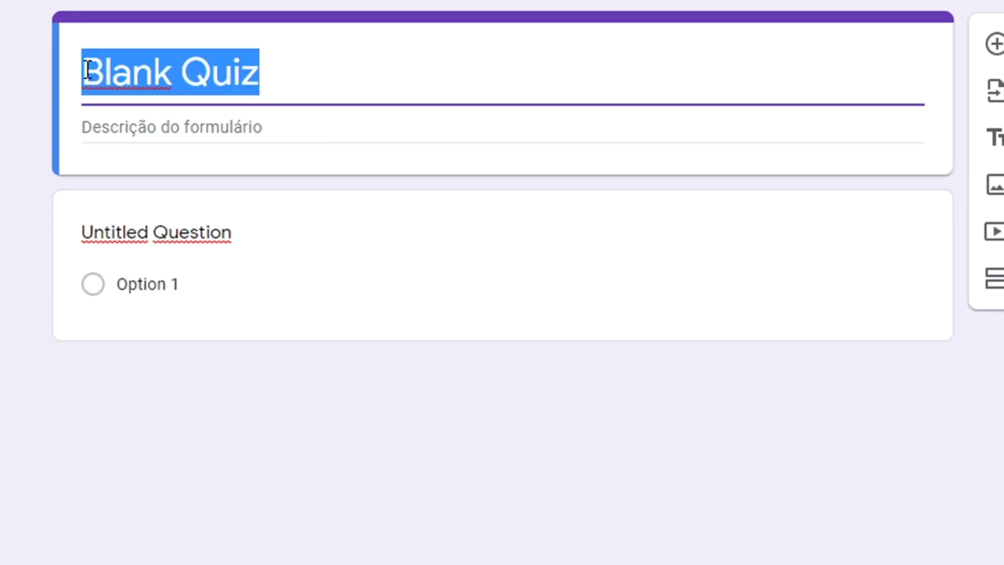
{"action": "type", "text": "Questionário 1 de Sistemas de Informação"}
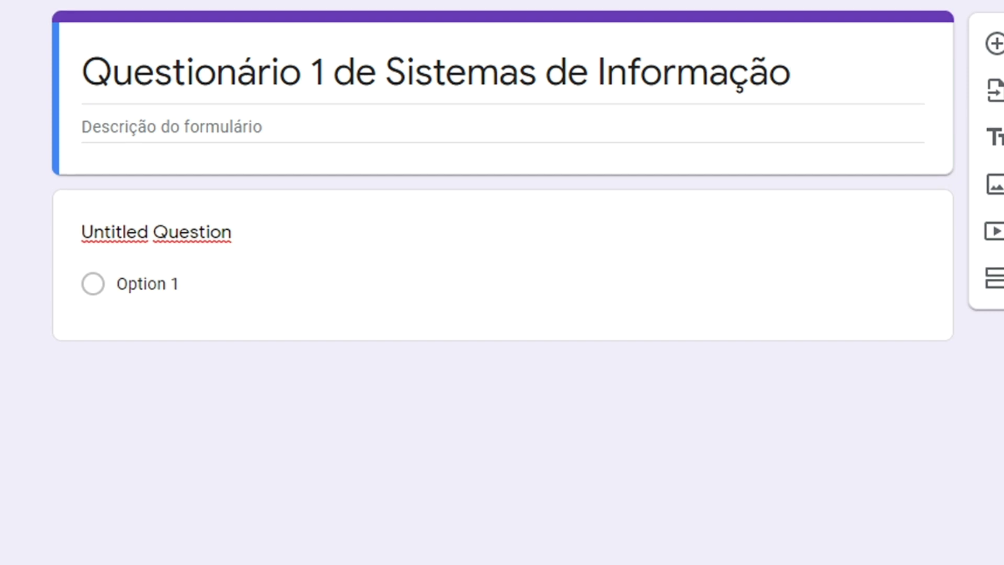
{"action": "left_click", "coordinate": [112, 126]}
{"action": "type", "text": "Responda de forma individual as questões abaixo"}
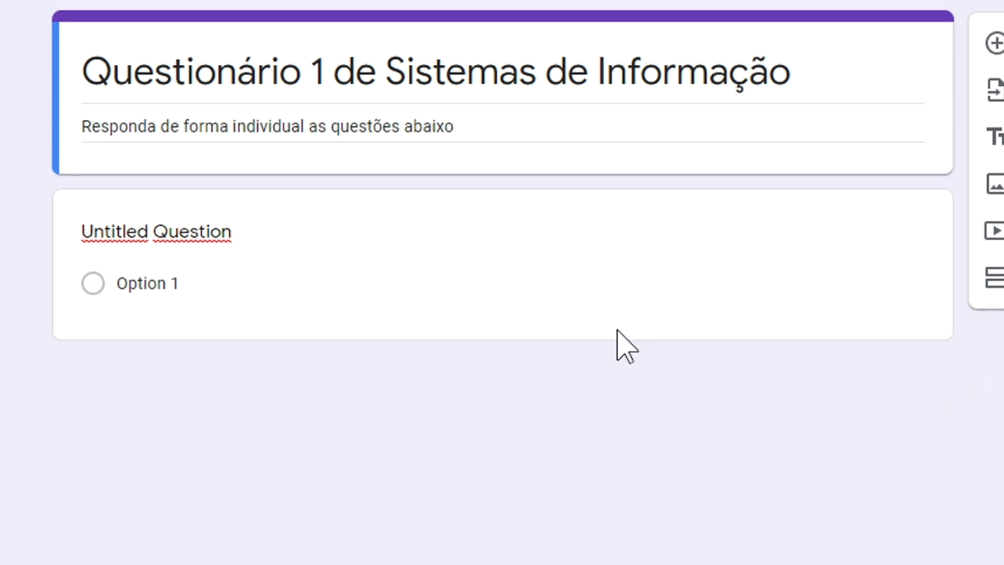
- Replace the untitled question's text with the prompt that begins "Um conjunto de módulos integrados de software" and ends "processos de negócio melhor descreve:"
{"action": "left_click", "coordinate": [130, 234]}
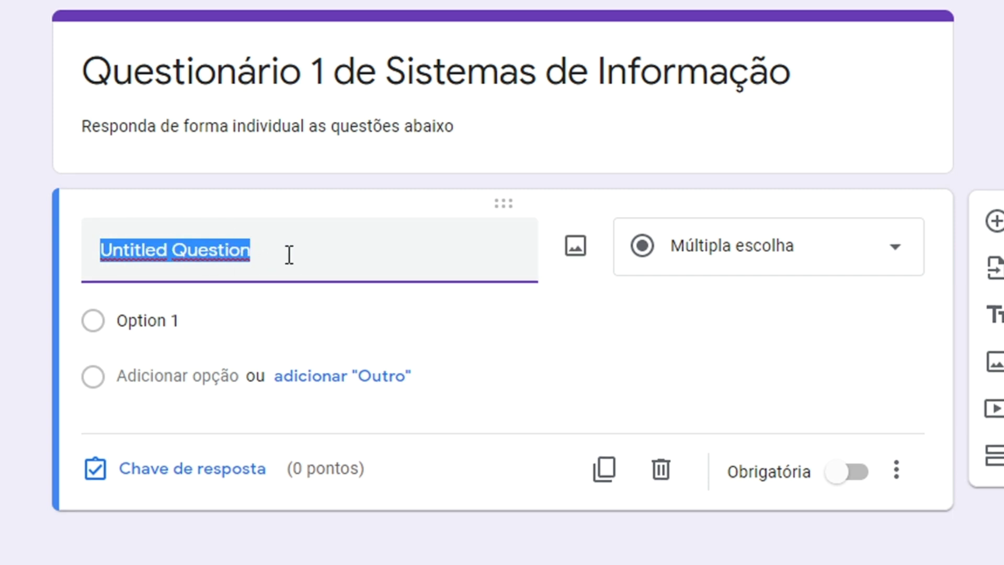
{"action": "type", "text": "Um conjunto de módulos integrados de software para finanças e contabilidade, recursos humanos, fabricação e produção, vendas e marketing que permite que dados sejam utilizados por várias funções e processos de negócio melhor descreve:"}
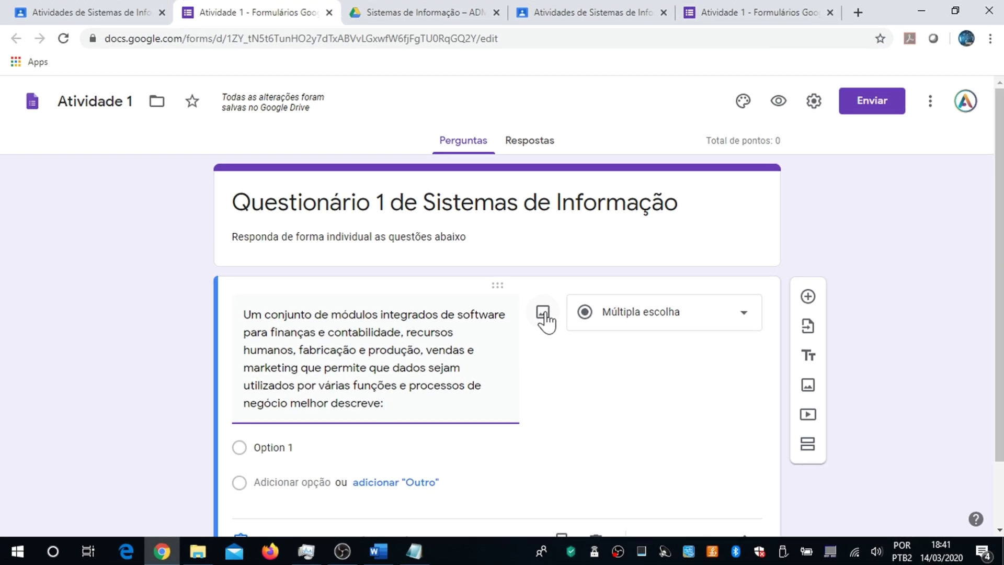
- Insert the picture file "Imagem de Sistemas Integrados" from the "07-Google Classroom - Formulários" folder into the question
{"action": "left_click", "coordinate": [544, 314]}
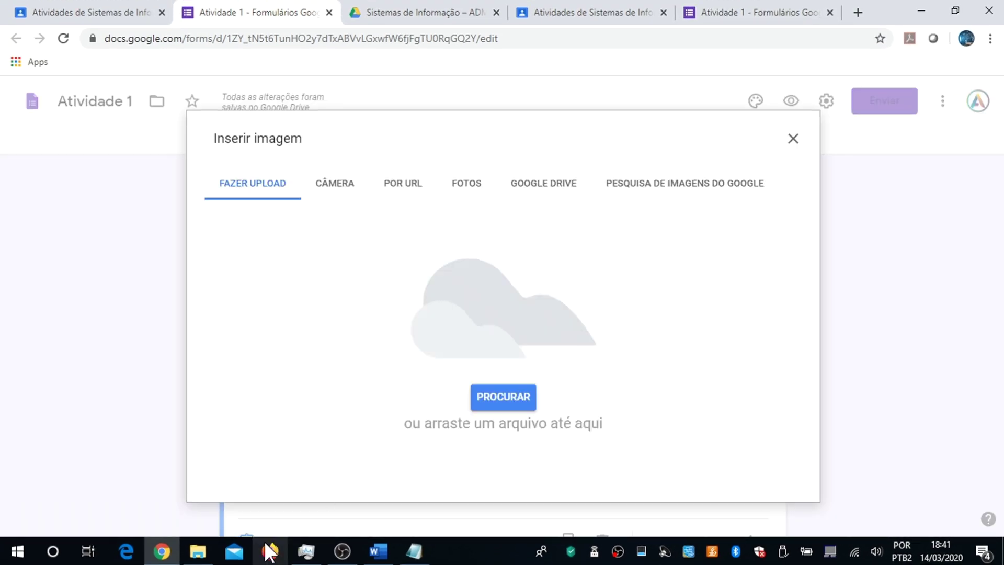
{"action": "left_click", "coordinate": [198, 551]}
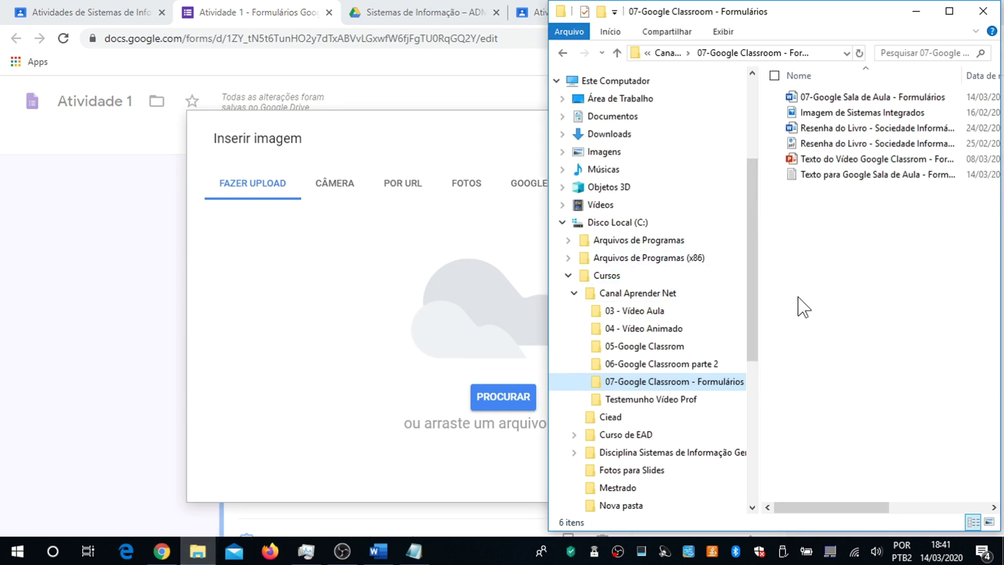
{"action": "left_click", "coordinate": [825, 113]}
{"action": "left_click_drag", "start_coordinate": [825, 113], "coordinate": [391, 295]}
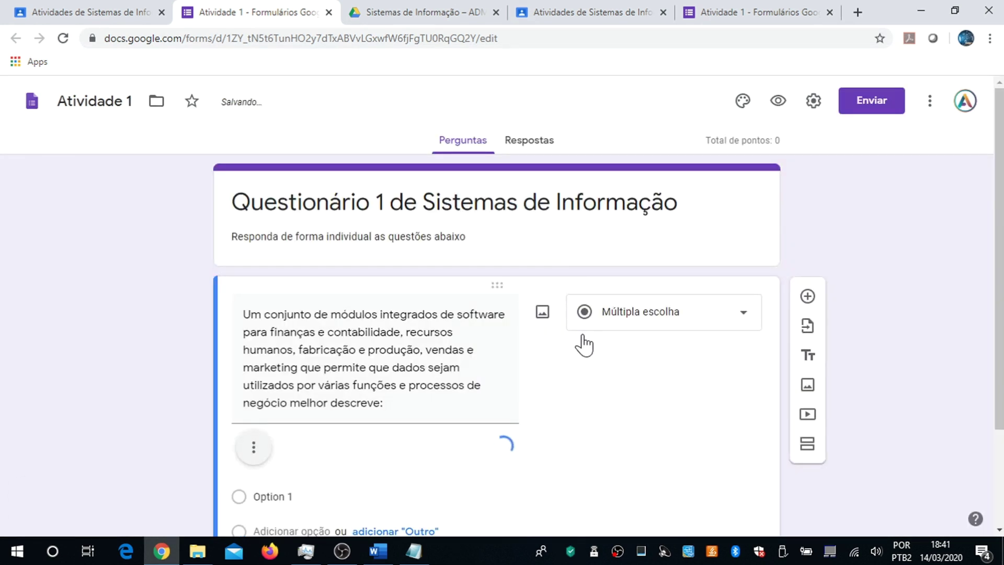
- Shrink the question's image proportionally to a little under half its original width
{"action": "scroll", "coordinate": [658, 365], "scroll_direction": "down", "scroll_amount": 5}
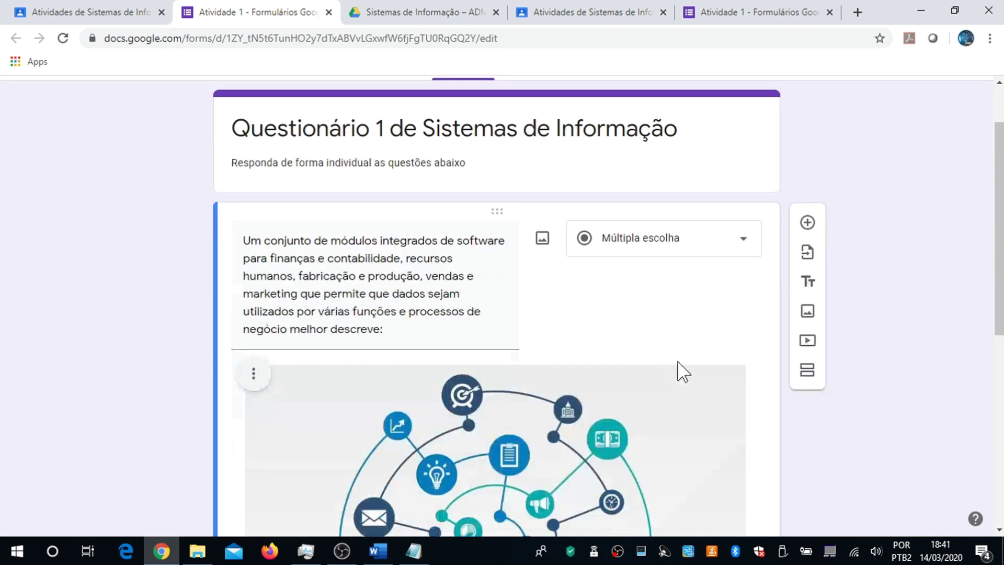
{"action": "scroll", "coordinate": [685, 374], "scroll_direction": "down", "scroll_amount": 3}
{"action": "left_click", "coordinate": [625, 256]}
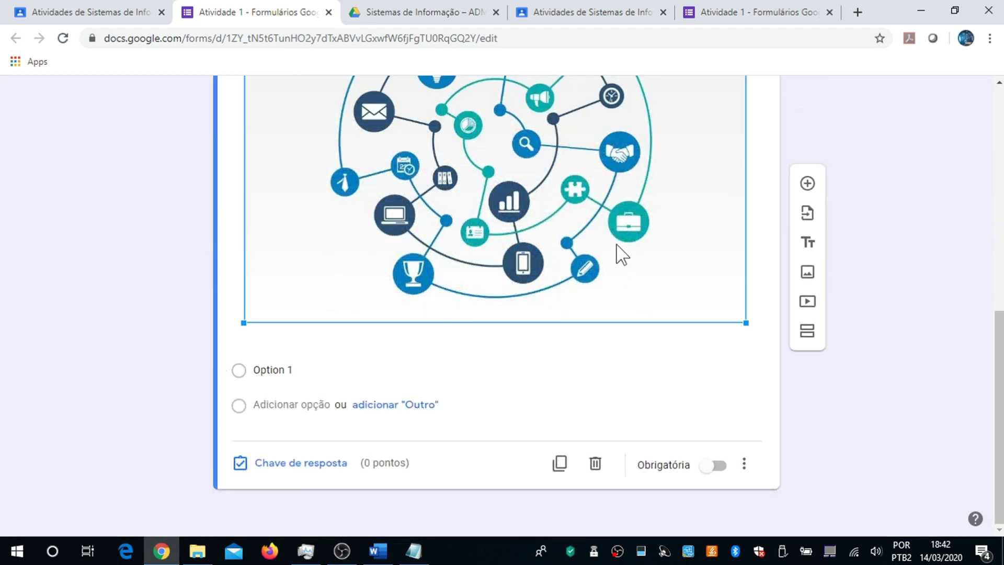
{"action": "left_click_drag", "start_coordinate": [745, 322], "coordinate": [413, 78]}
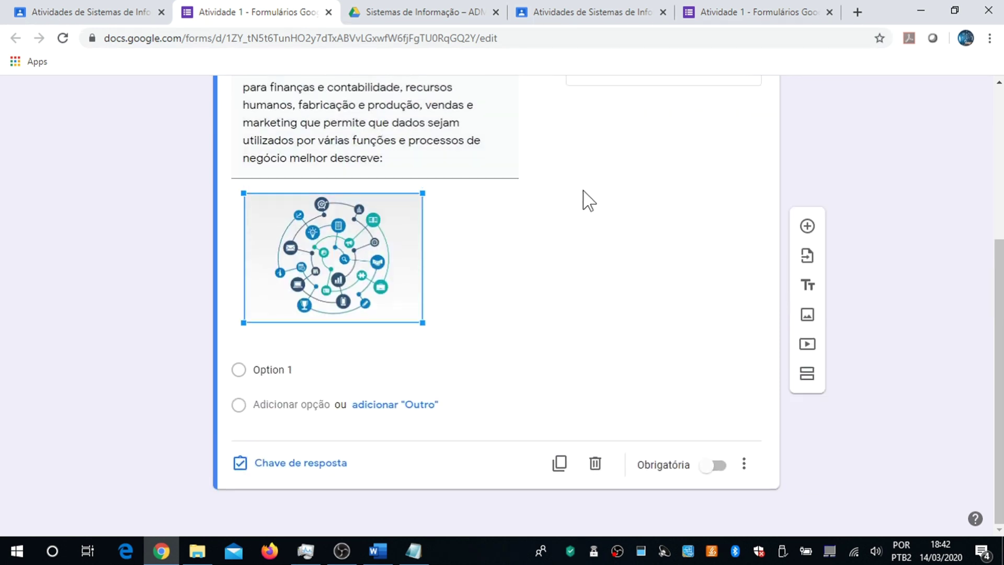
{"action": "left_click_drag", "start_coordinate": [422, 322], "coordinate": [476, 363]}
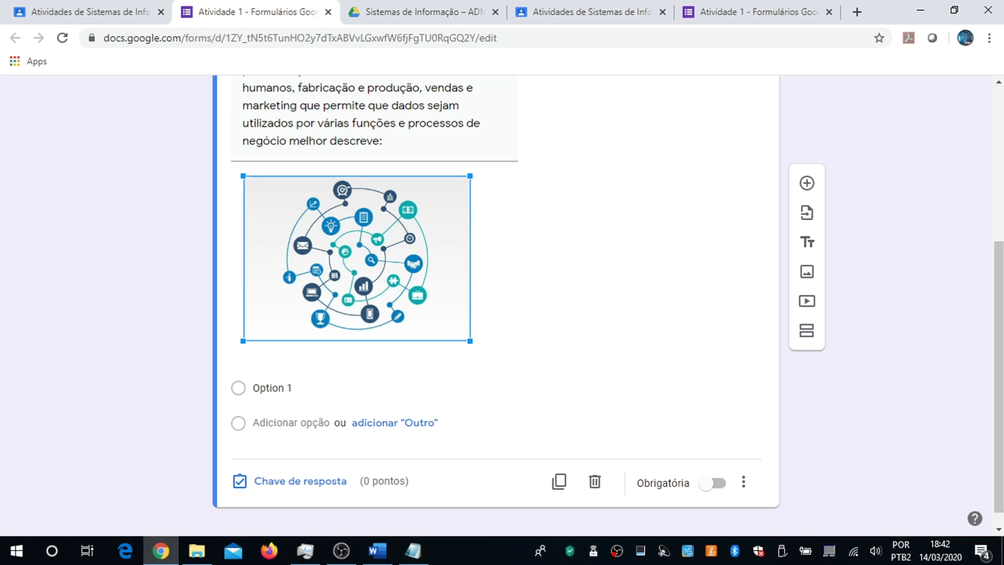
- Replace the placeholder first answer option with "Software de gerenciamento de processos." taken from the prepared text
{"action": "key", "text": "alt+Tab"}
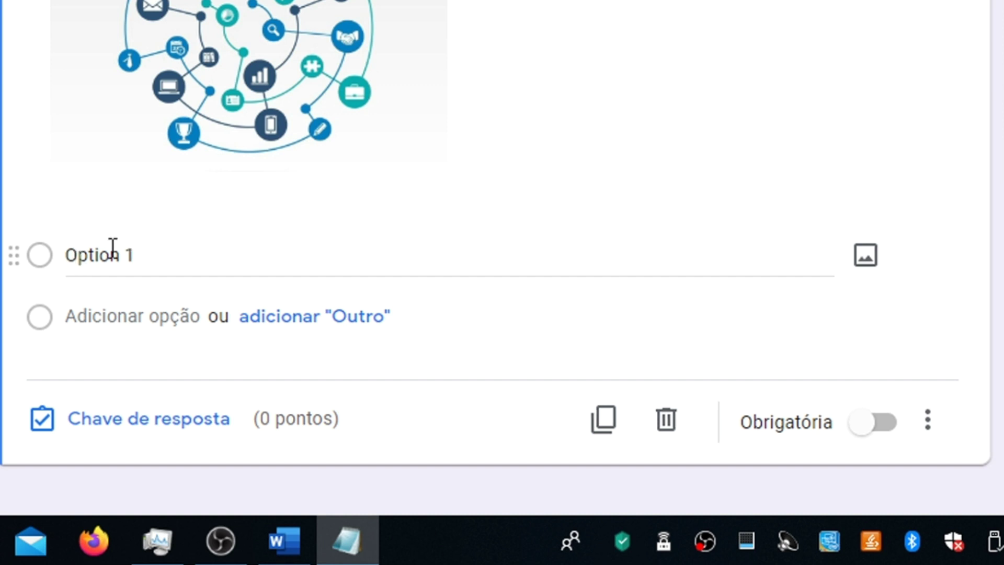
{"action": "left_click", "coordinate": [69, 256]}
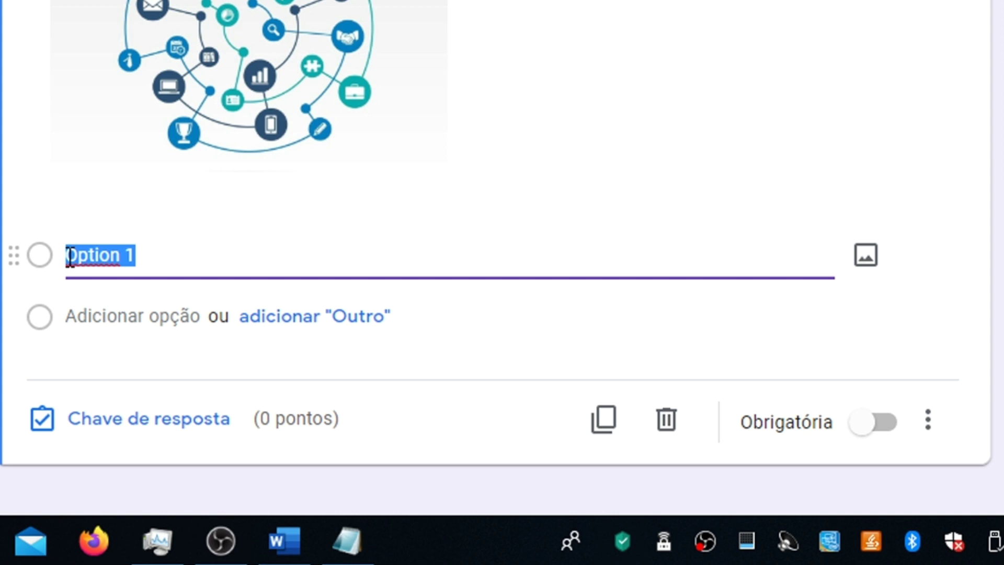
{"action": "type", "text": "Software de gerenciamento de processos."}
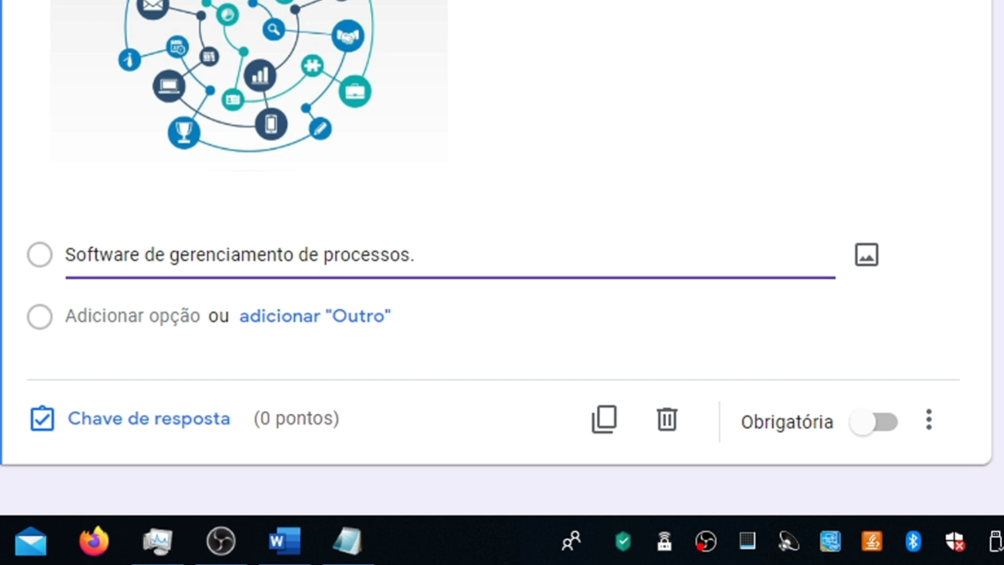
- Add the answer options "Os sistemas de ERP, sistemas de gestão empresarial.", "CRM", "Groupware." and "Software aplicativo." from the prepared text
{"action": "key", "text": "alt+Tab"}
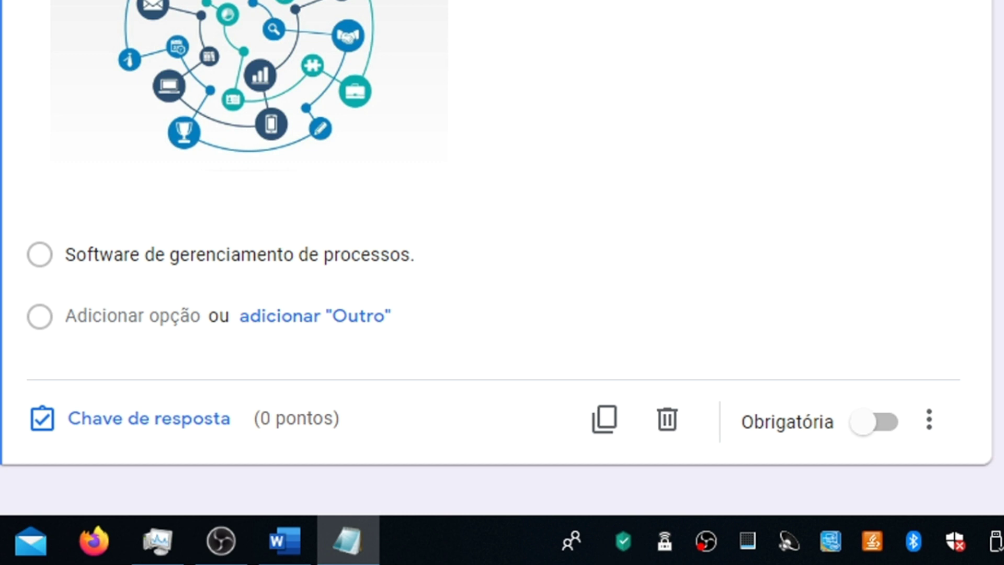
{"action": "scroll", "coordinate": [732, 115], "scroll_direction": "down", "scroll_amount": 1}
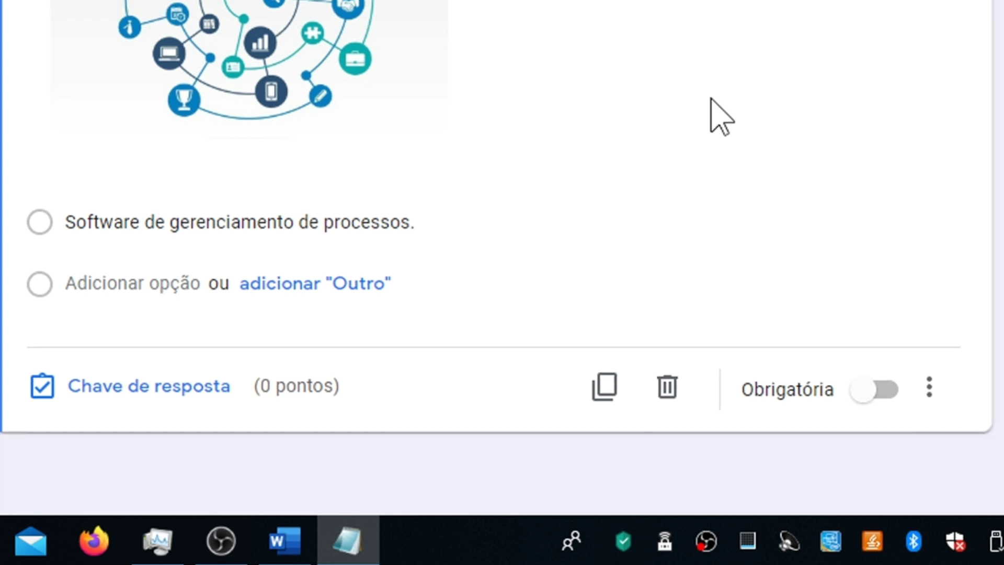
{"action": "left_click", "coordinate": [71, 286]}
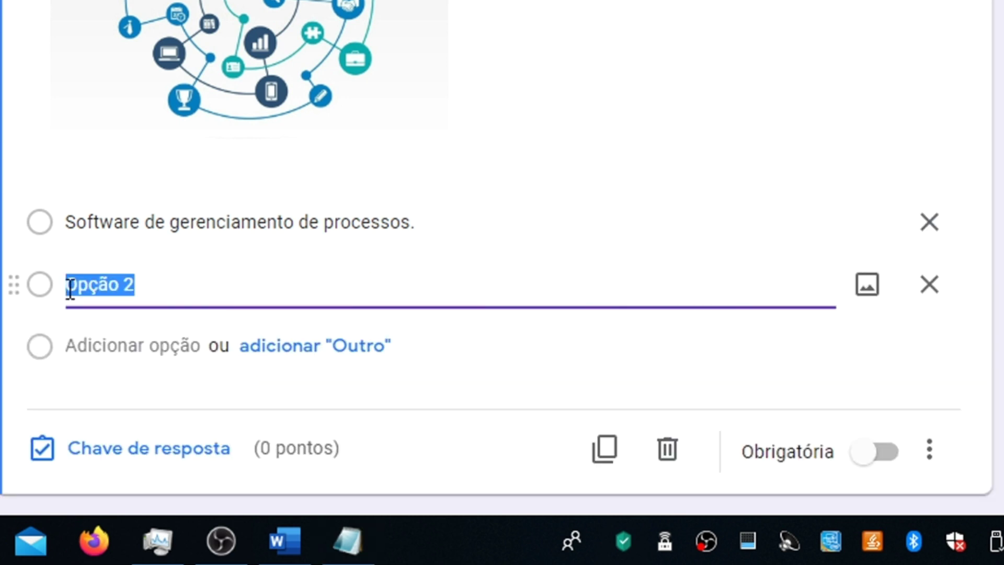
{"action": "type", "text": "Os sistemas de ERP, sistemas de gestão empresarial. CRM Groupware. Software aplicativo."}
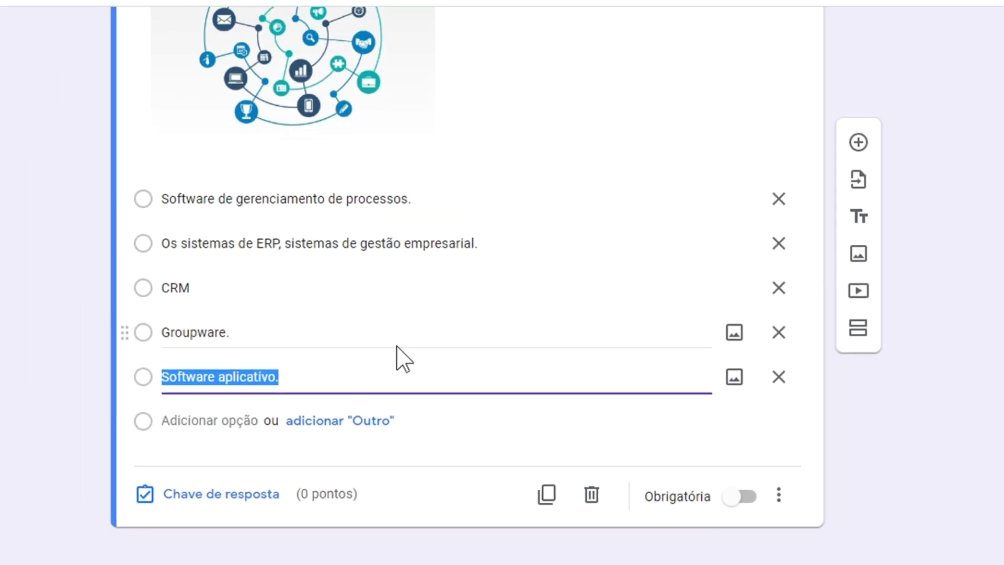
- Set the question's answer key to 10 points with "Os sistemas de ERP, sistemas de gestão empresarial." as the correct answer
{"action": "scroll", "coordinate": [473, 330], "scroll_direction": "up", "scroll_amount": 6}
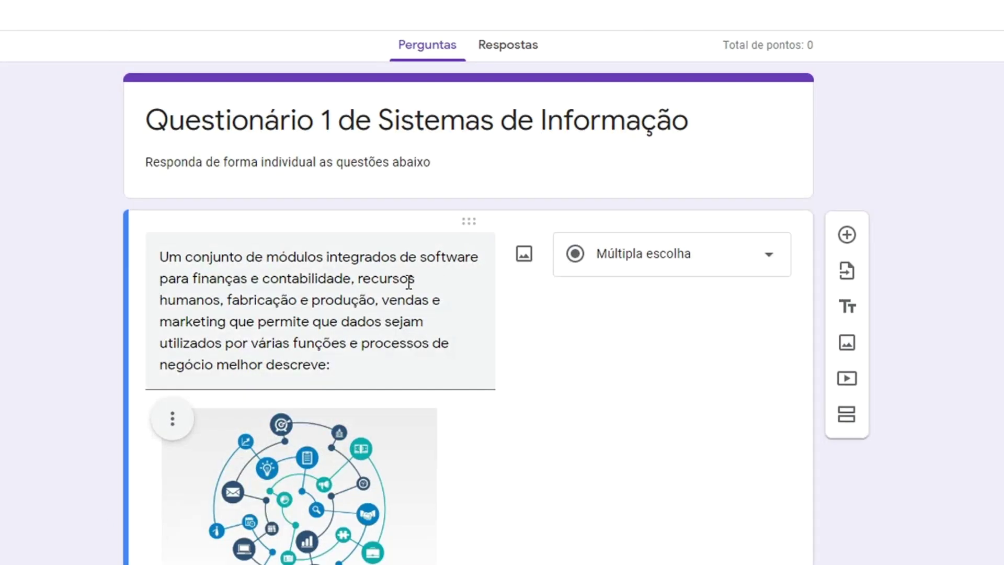
{"action": "scroll", "coordinate": [400, 291], "scroll_direction": "down", "scroll_amount": 9}
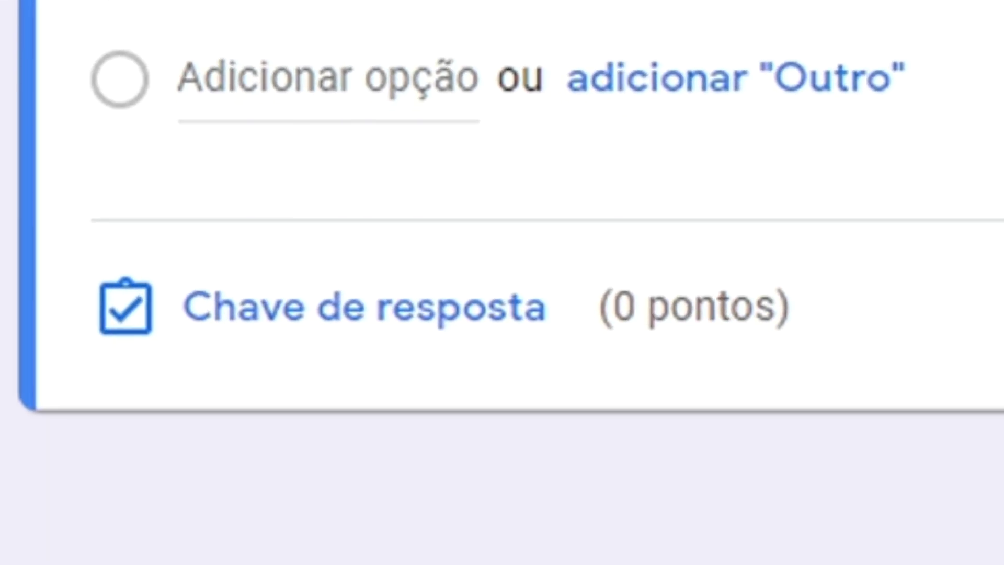
{"action": "left_click", "coordinate": [300, 314]}
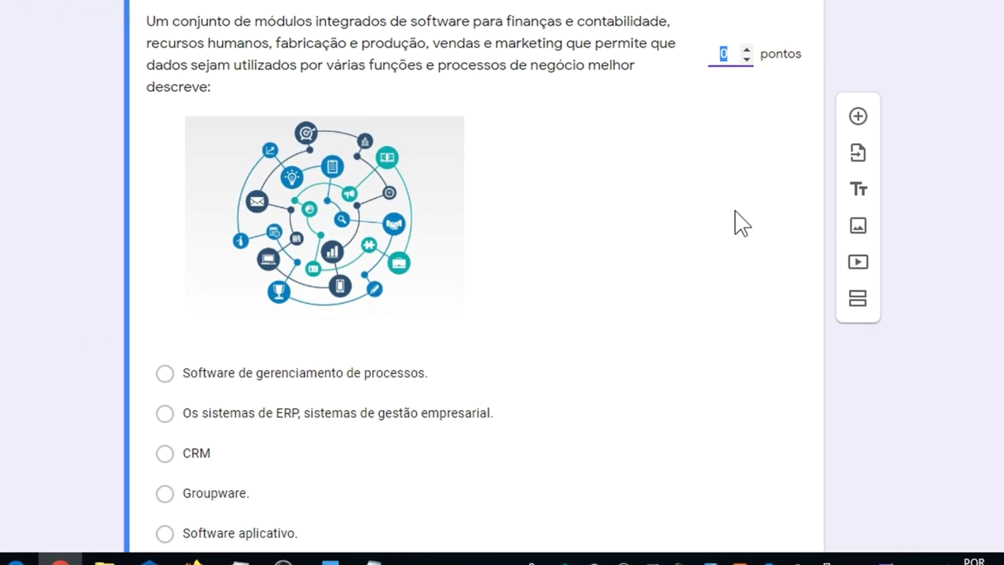
{"action": "type", "text": "10"}
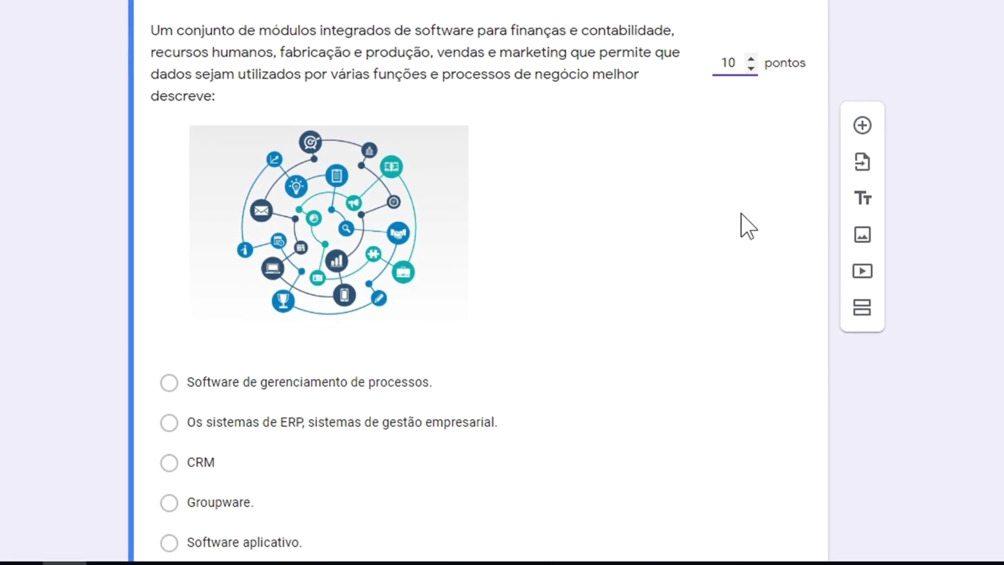
{"action": "scroll", "coordinate": [740, 226], "scroll_direction": "down", "scroll_amount": 3}
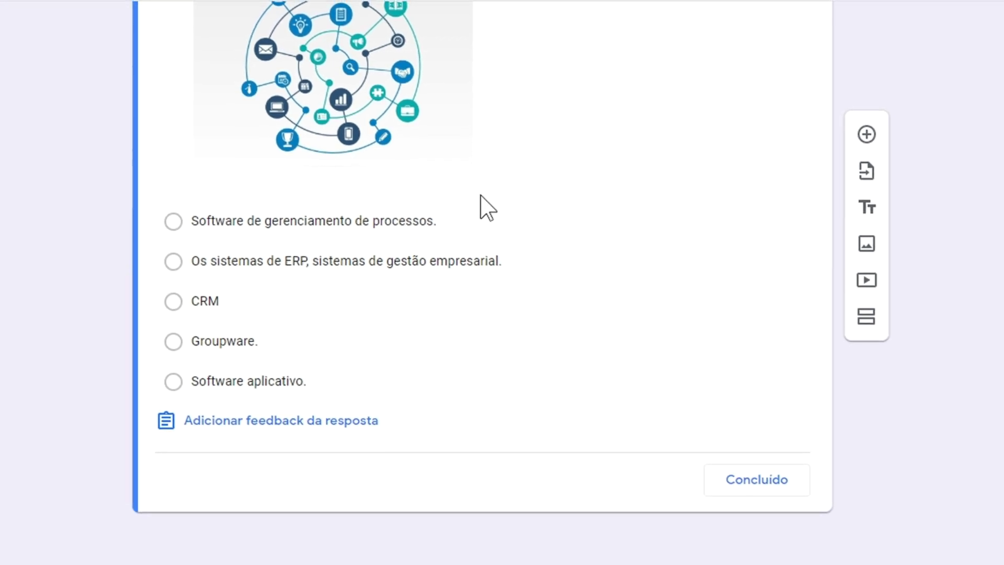
{"action": "left_click", "coordinate": [178, 272]}
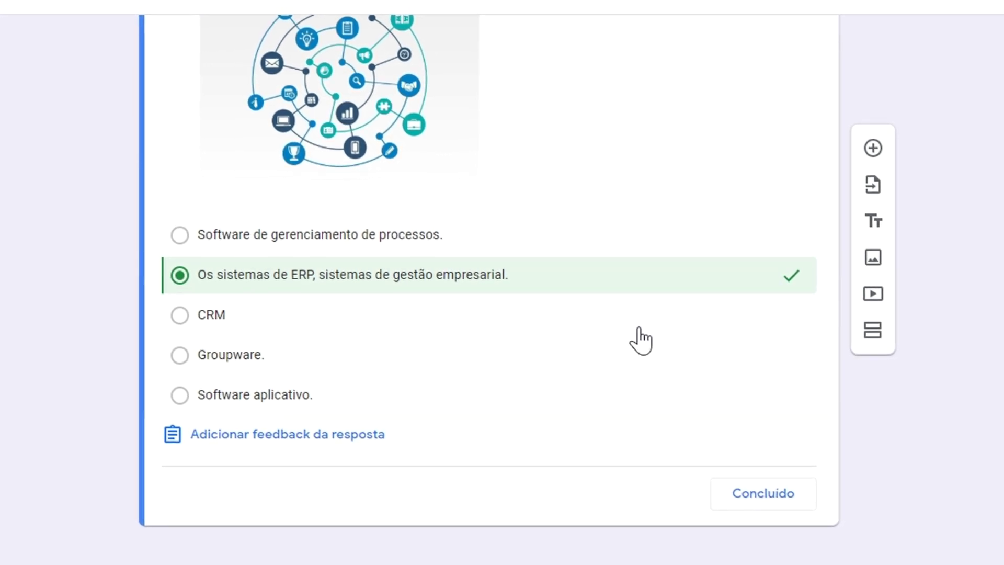
- Enter "Se esforce um pouco mais!" as the question's feedback for incorrect answers
{"action": "left_click", "coordinate": [259, 449]}
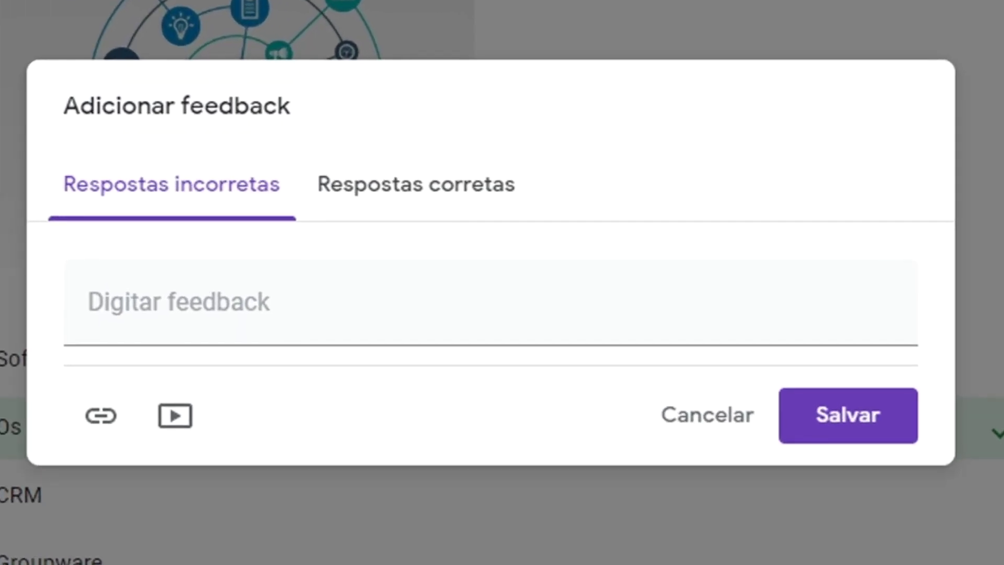
{"action": "left_click", "coordinate": [204, 312]}
{"action": "type", "text": "Se esforce um pouco mais!"}
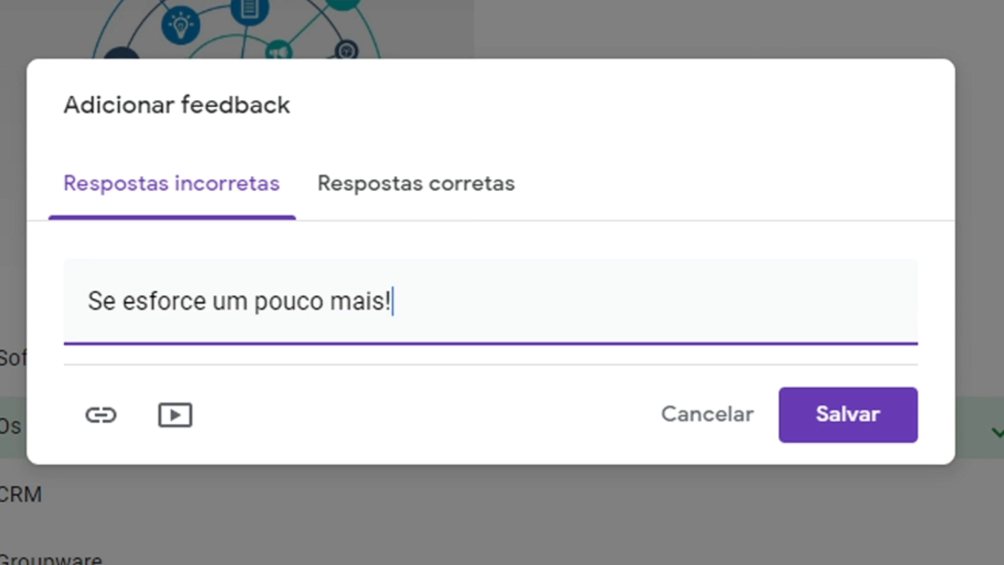
{"action": "key", "text": "Tab"}
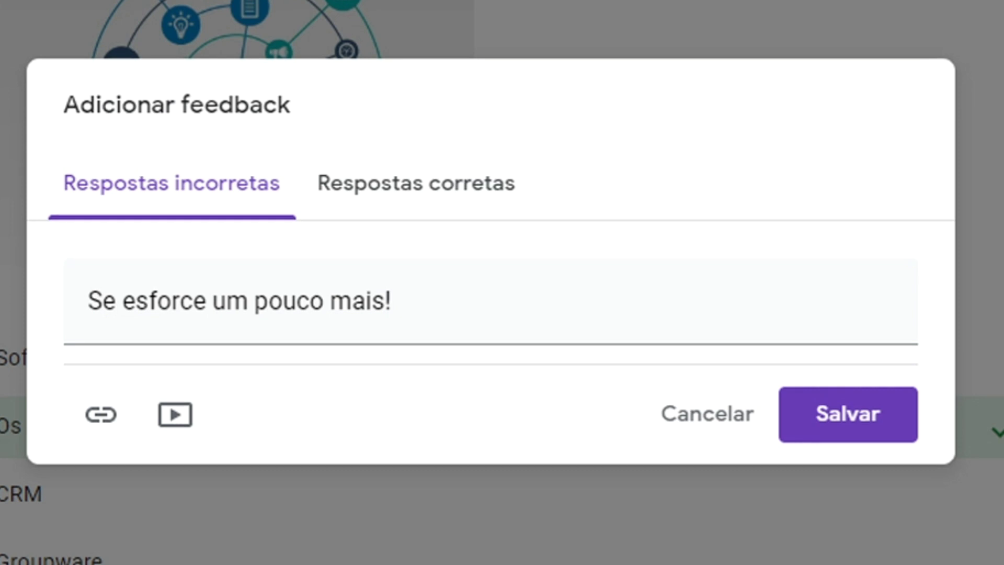
- Enter "Parabéns você acertou!" as the question's feedback for correct answers, save the feedback and finish the answer key
{"action": "left_click", "coordinate": [388, 209]}
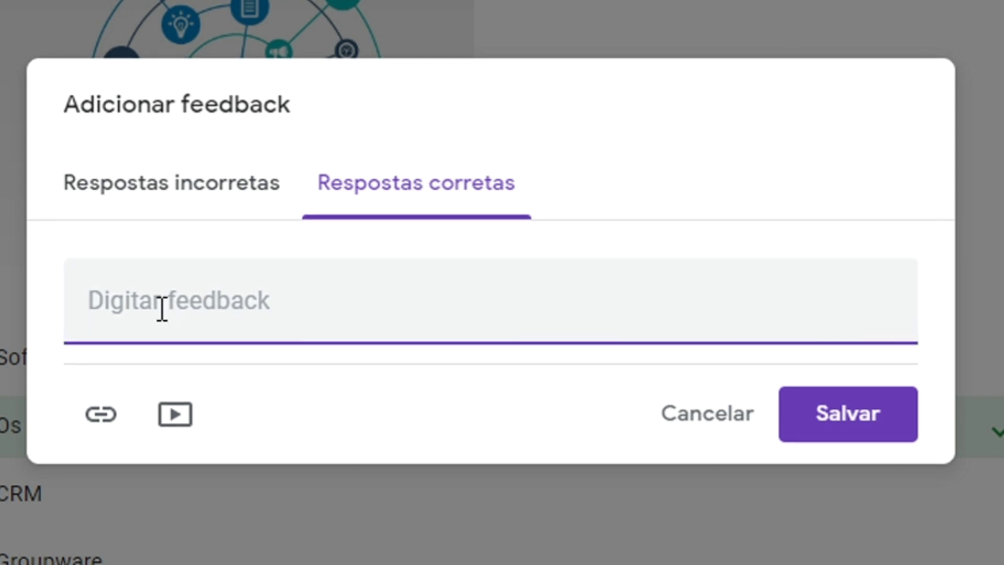
{"action": "type", "text": "Parabéns você acertou!"}
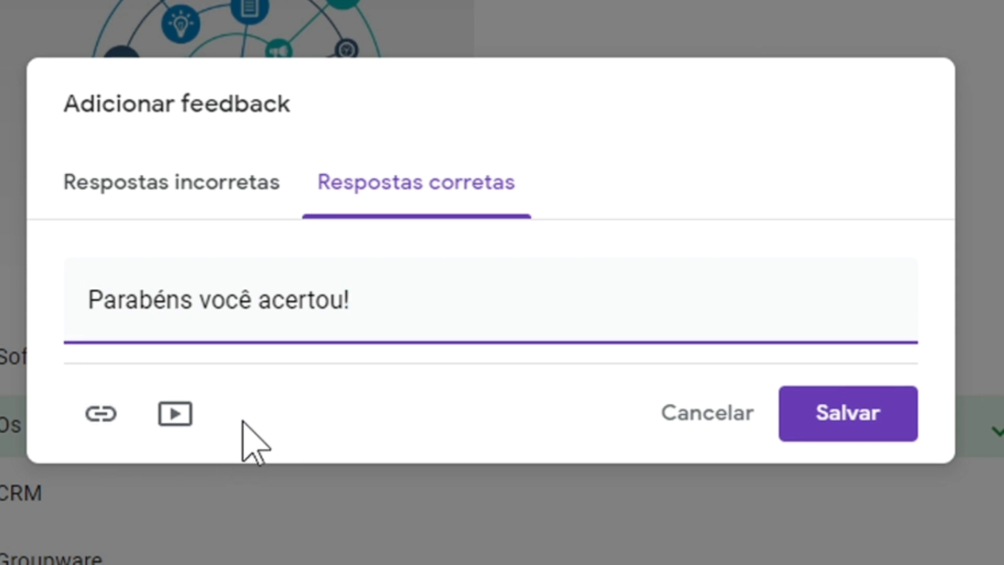
{"action": "left_click", "coordinate": [854, 427]}
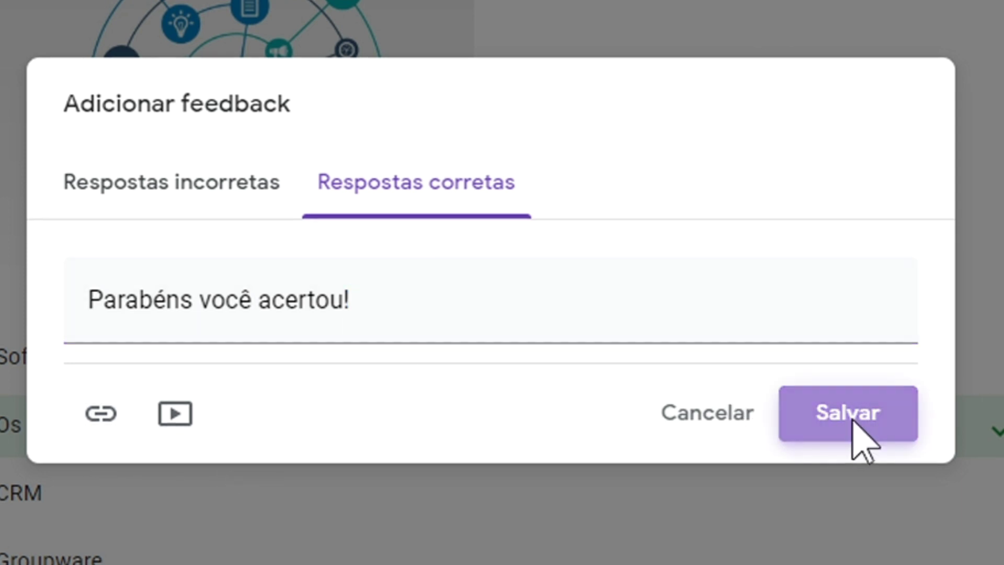
{"action": "scroll", "coordinate": [718, 404], "scroll_direction": "down", "scroll_amount": 5}
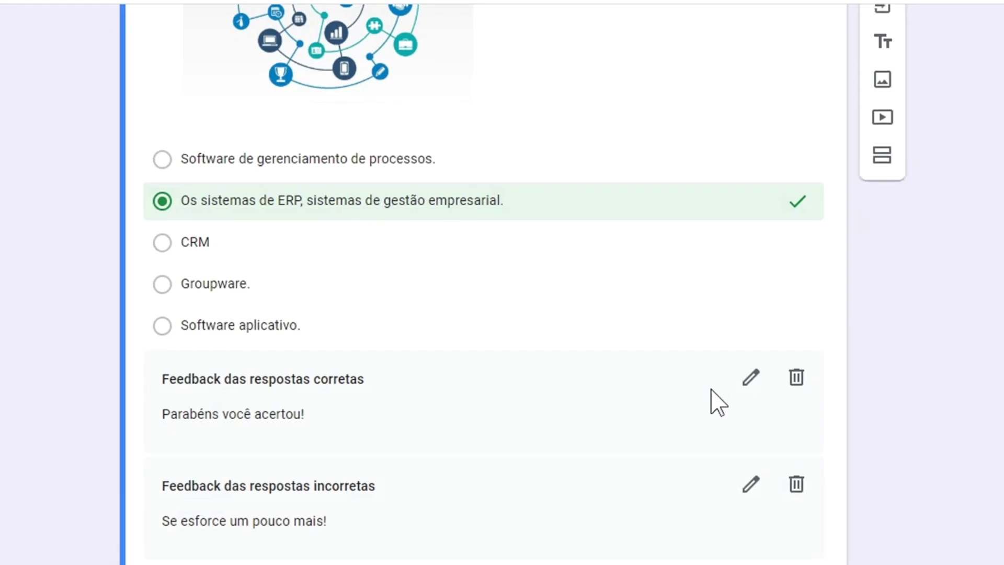
{"action": "scroll", "coordinate": [696, 203], "scroll_direction": "up", "scroll_amount": 5}
{"action": "scroll", "coordinate": [701, 231], "scroll_direction": "down", "scroll_amount": 5}
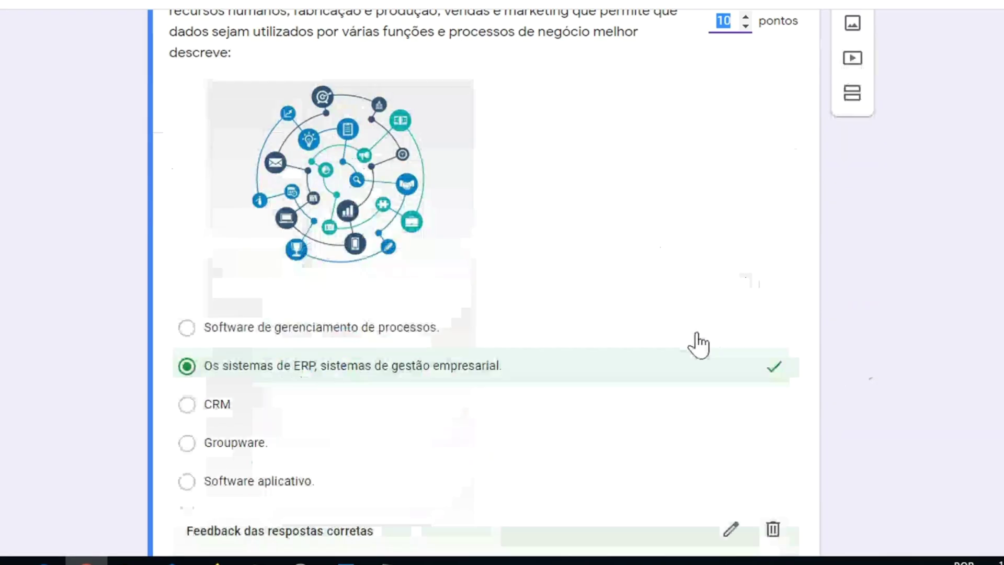
{"action": "scroll", "coordinate": [585, 299], "scroll_direction": "down", "scroll_amount": 3}
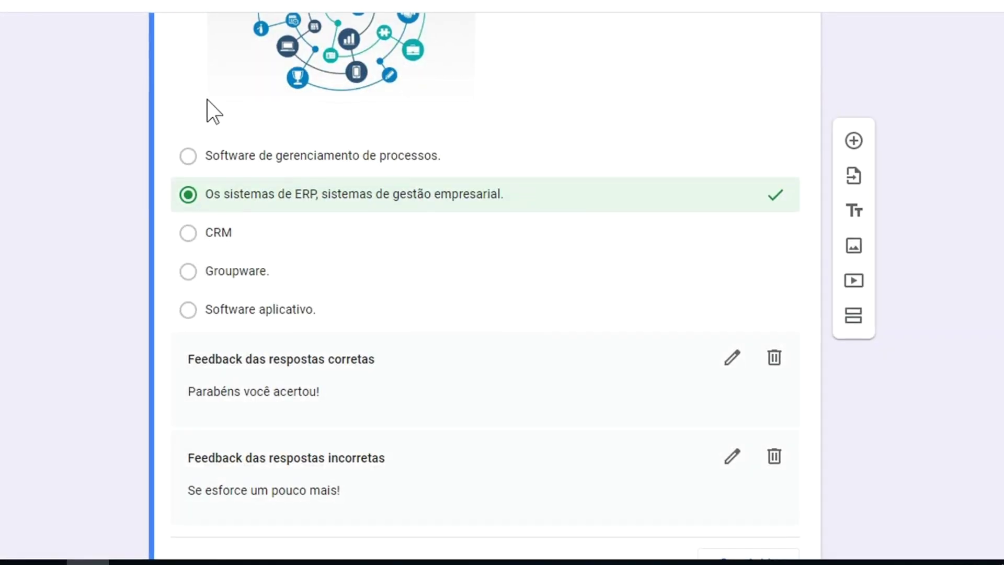
{"action": "scroll", "coordinate": [486, 315], "scroll_direction": "down", "scroll_amount": 2}
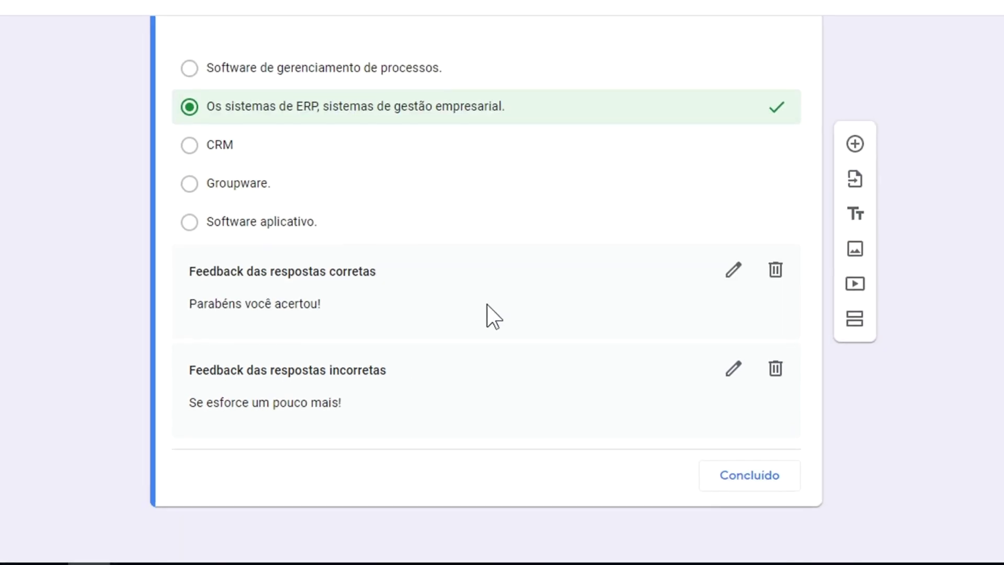
{"action": "left_click", "coordinate": [753, 480]}
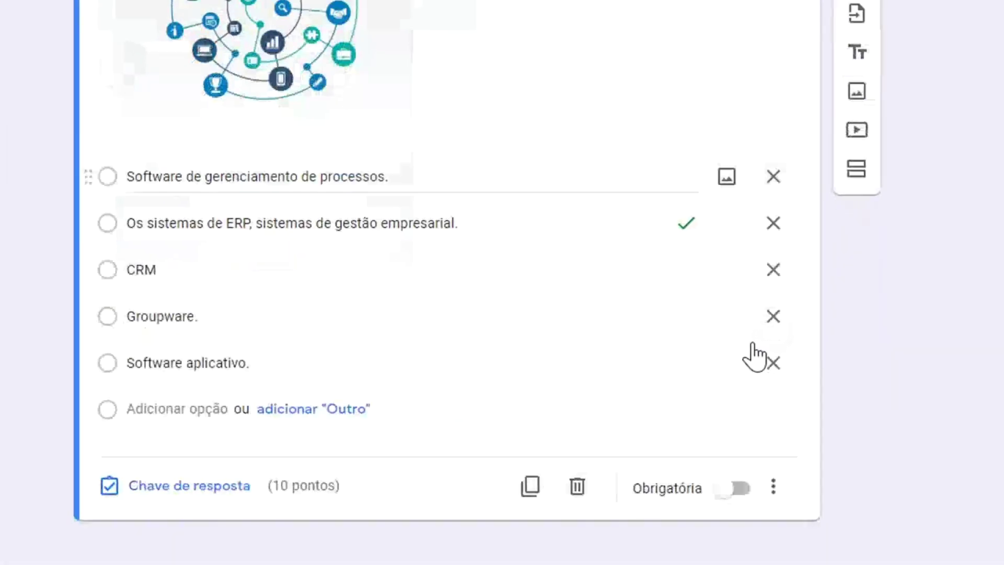
- Add the multiple-choice question "Qual das seguintes opções ilustra o uso de sistemas de informação para alcançar a diferenciação do produto?" with the five prepared answer options
{"action": "left_click", "coordinate": [882, 136]}
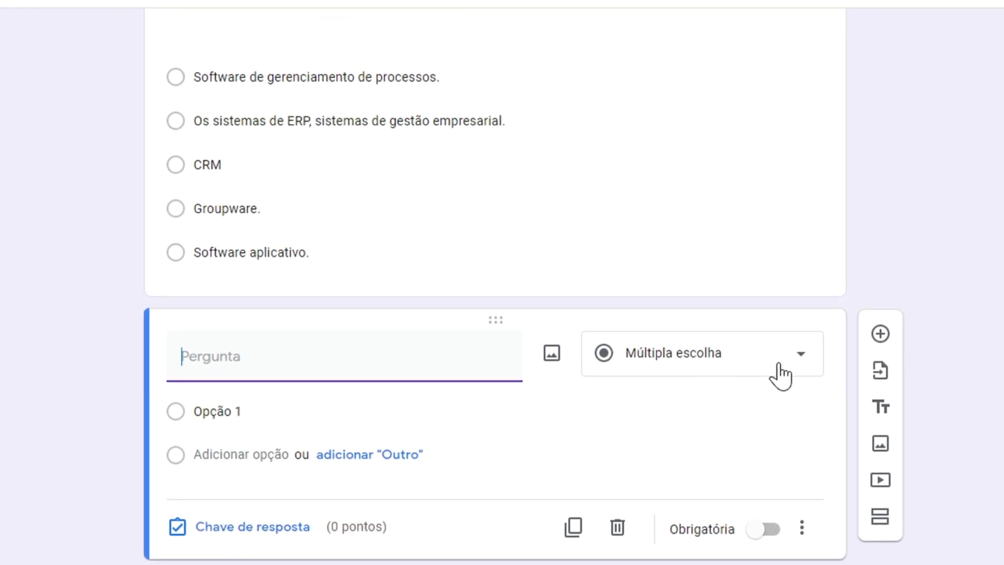
{"action": "left_click", "coordinate": [804, 366]}
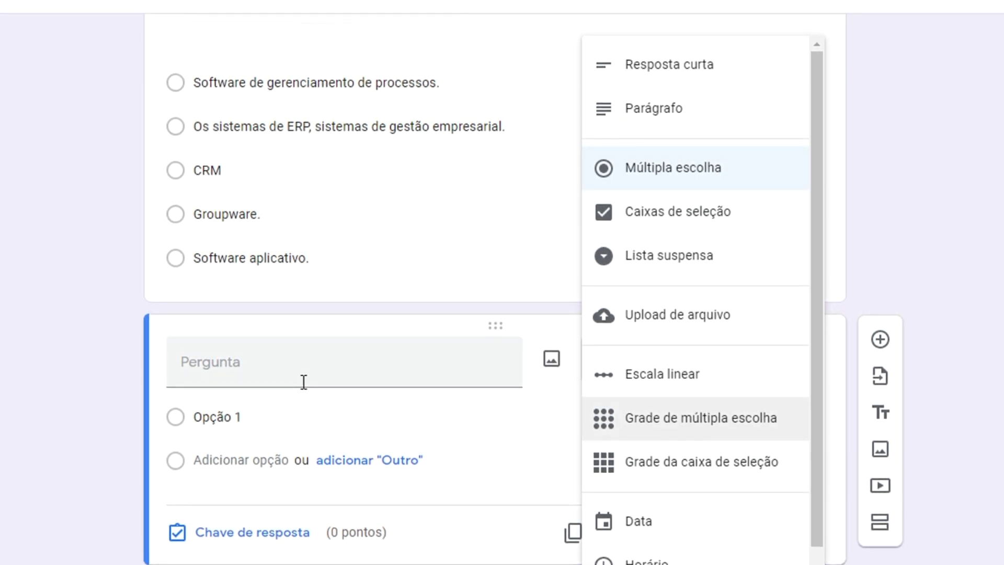
{"action": "left_click", "coordinate": [207, 383]}
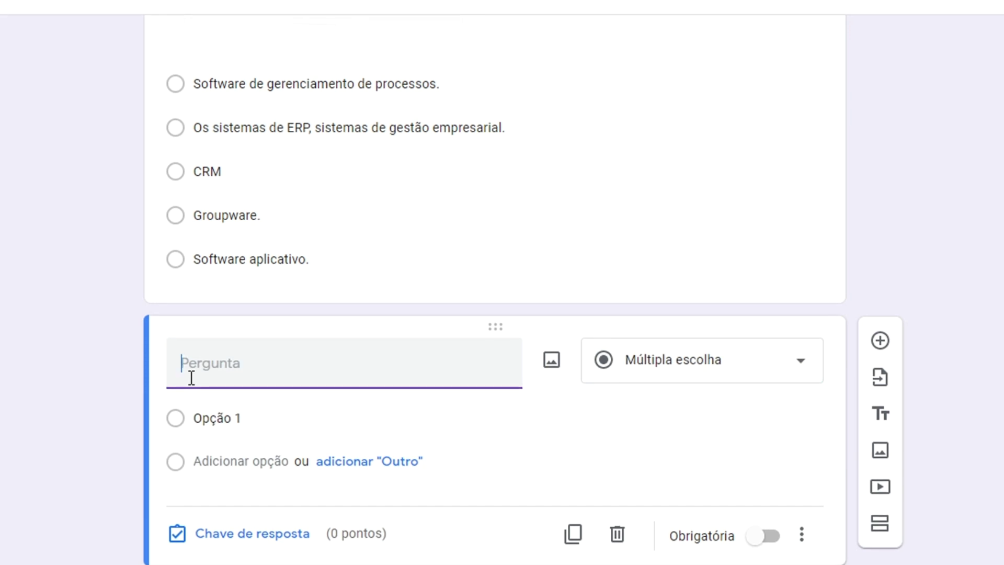
{"action": "type", "text": "Qual das seguintes opções ilustra o uso de sistemas de informação para alcançar a diferenciação do produto?"}
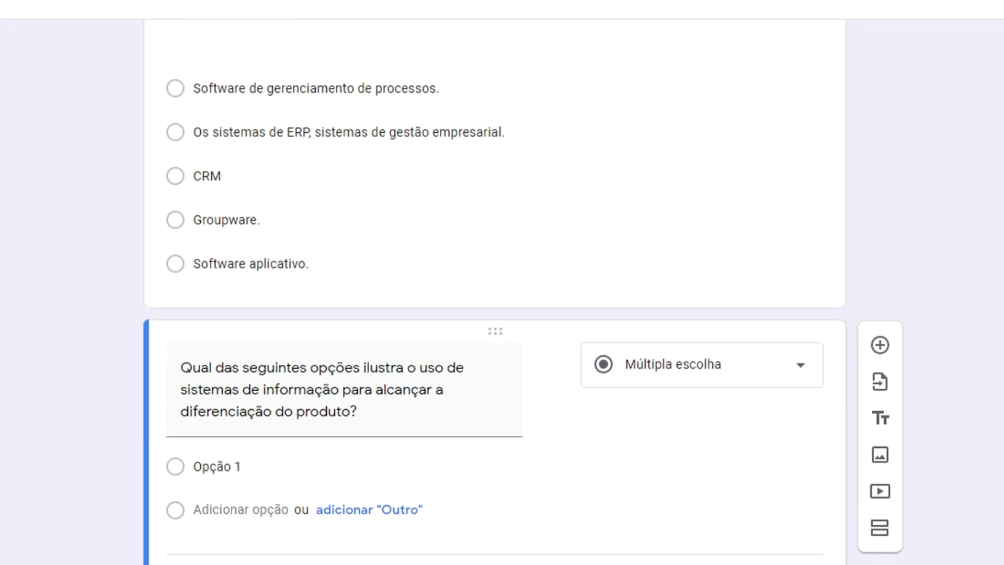
{"action": "left_click", "coordinate": [199, 464]}
{"action": "key", "text": "ctrl+v"}
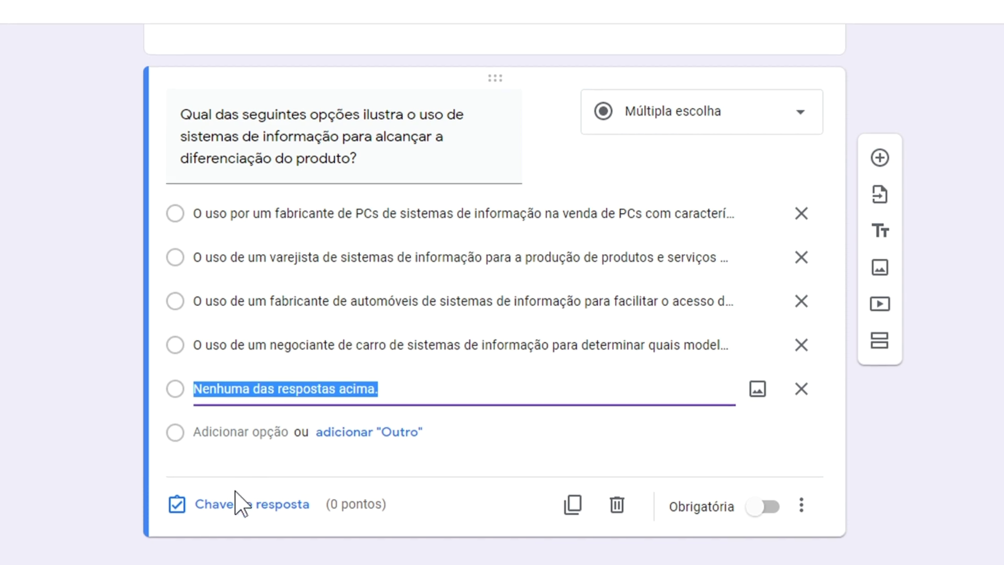
- Set the second question's answer key to 10 points with the first option, about the PC manufacturer, as the correct answer
{"action": "left_click", "coordinate": [244, 505]}
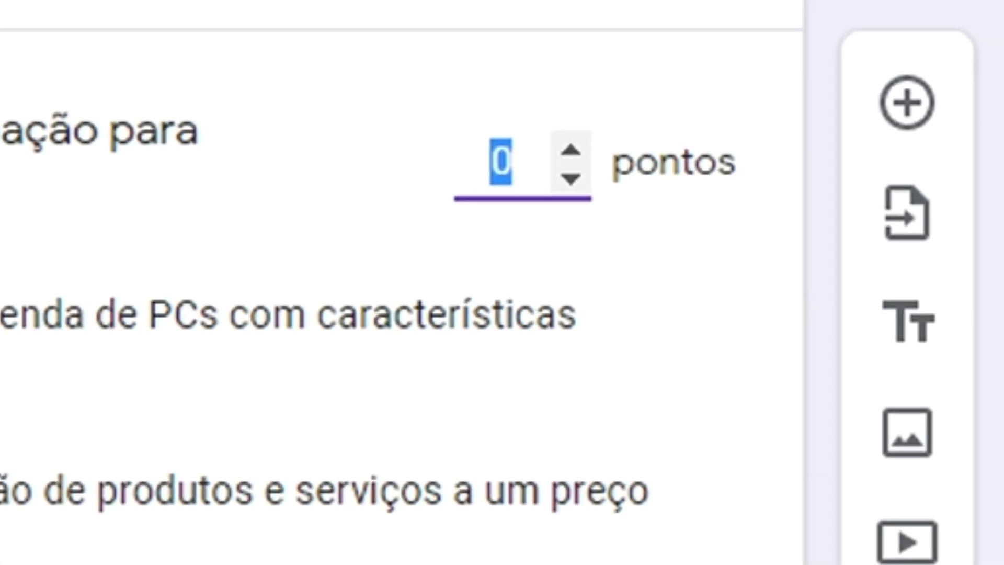
{"action": "type", "text": "10"}
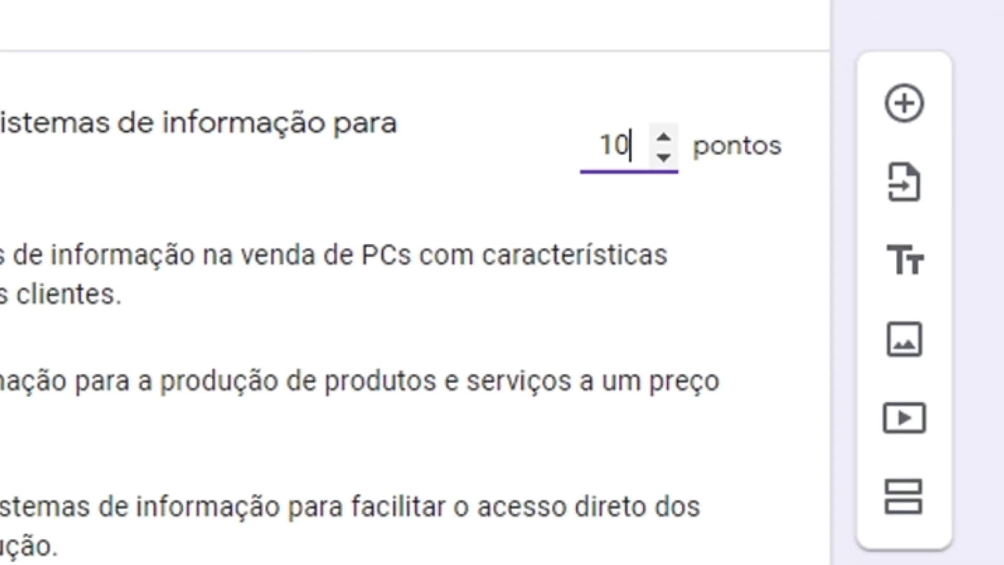
{"action": "left_click", "coordinate": [231, 211]}
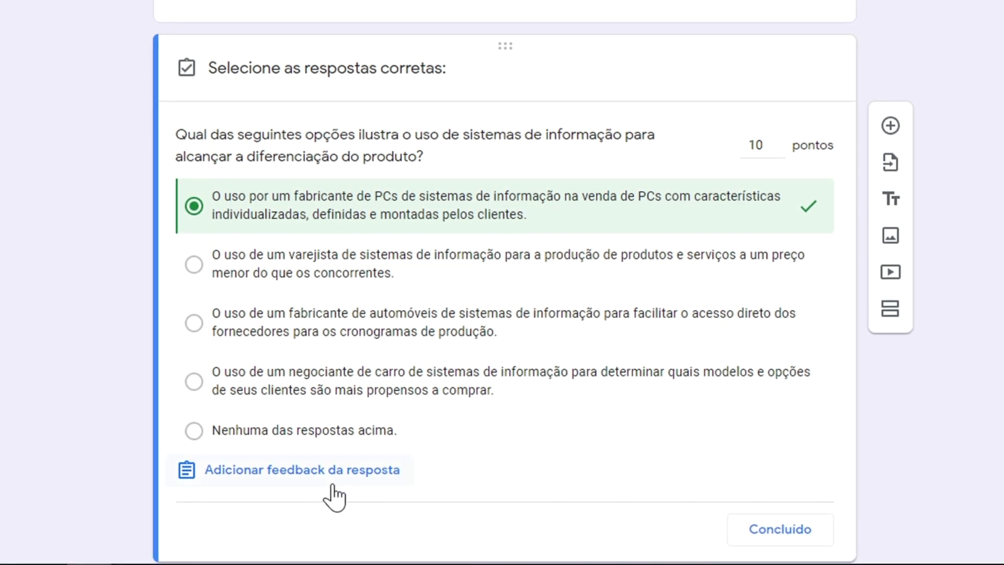
- Add the second question's feedback "Se esforce um pouco mais!" for incorrect and "Parabéns você acertou!" for correct answers, and finish its answer key
{"action": "left_click", "coordinate": [323, 470]}
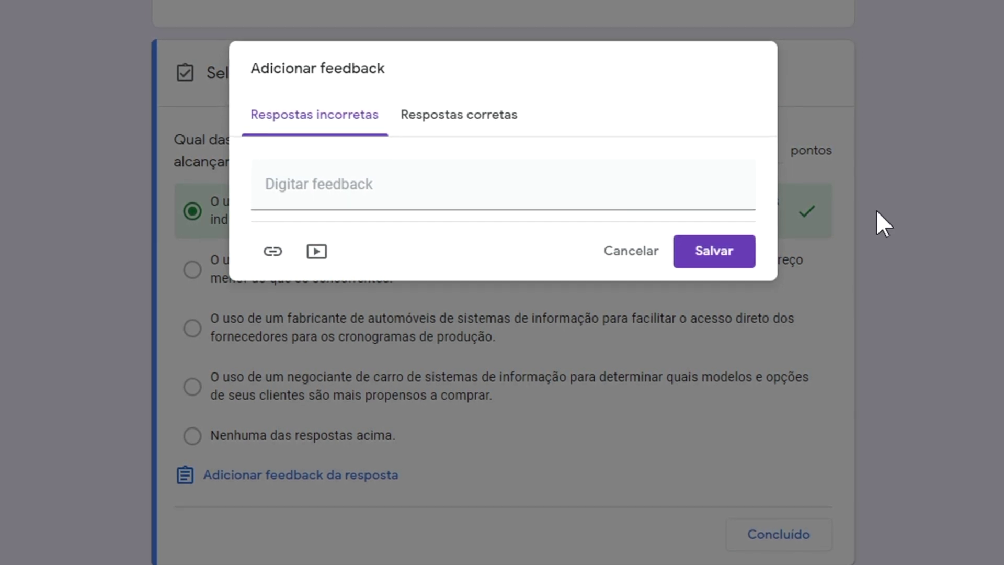
{"action": "type", "text": "Se esforce um pouco mais!"}
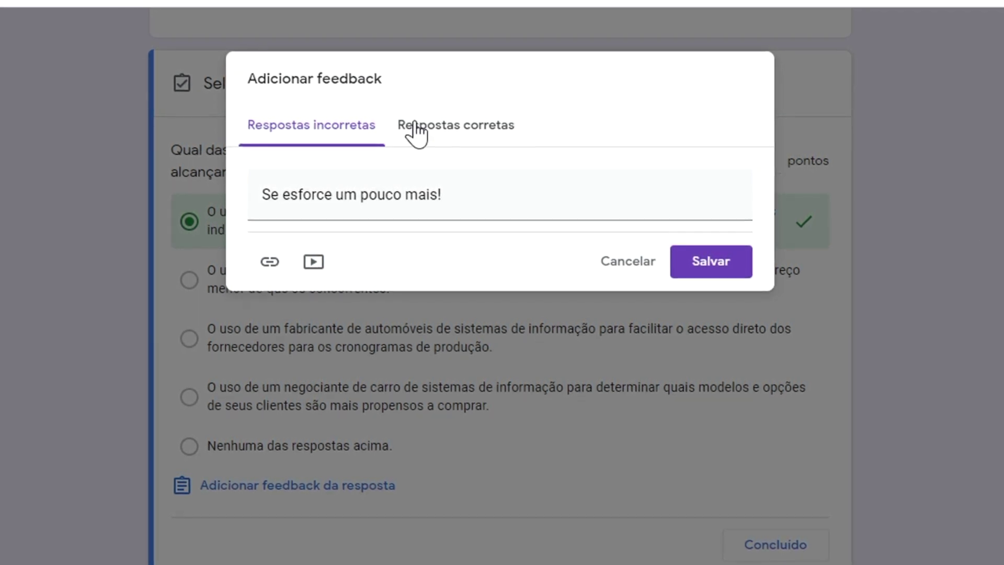
{"action": "left_click", "coordinate": [444, 137]}
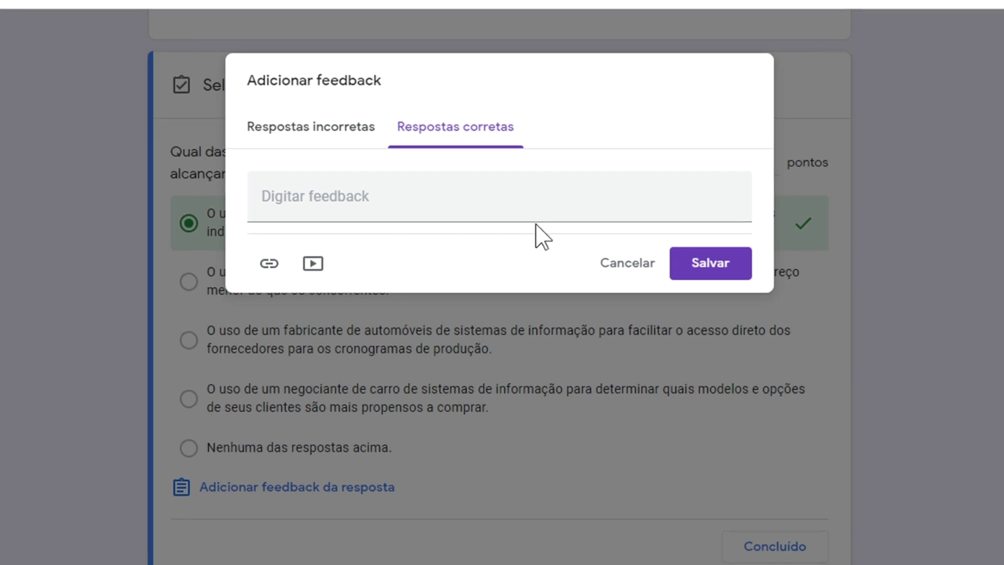
{"action": "left_click", "coordinate": [420, 202]}
{"action": "type", "text": "Parabéns você acertou!"}
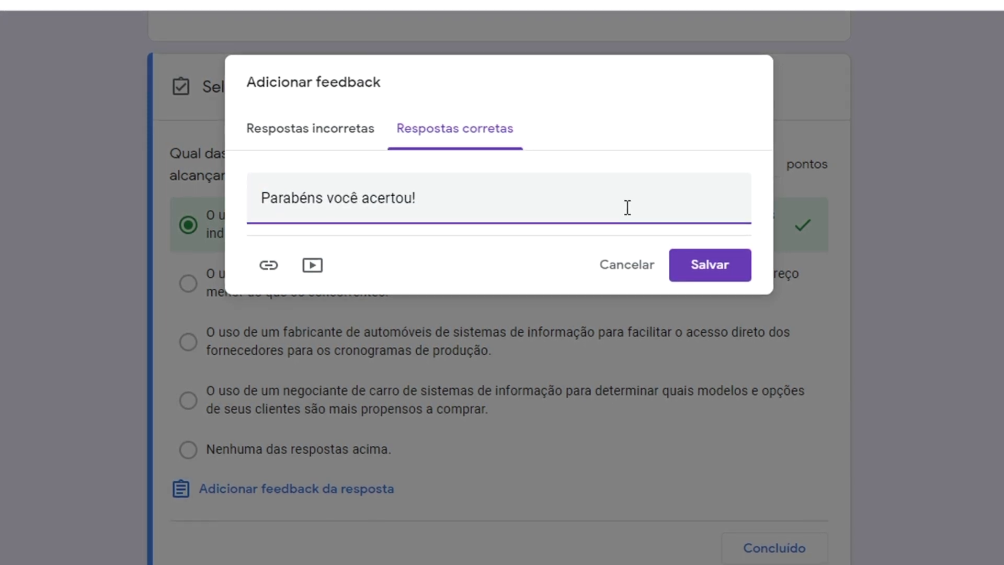
{"action": "left_click", "coordinate": [709, 263]}
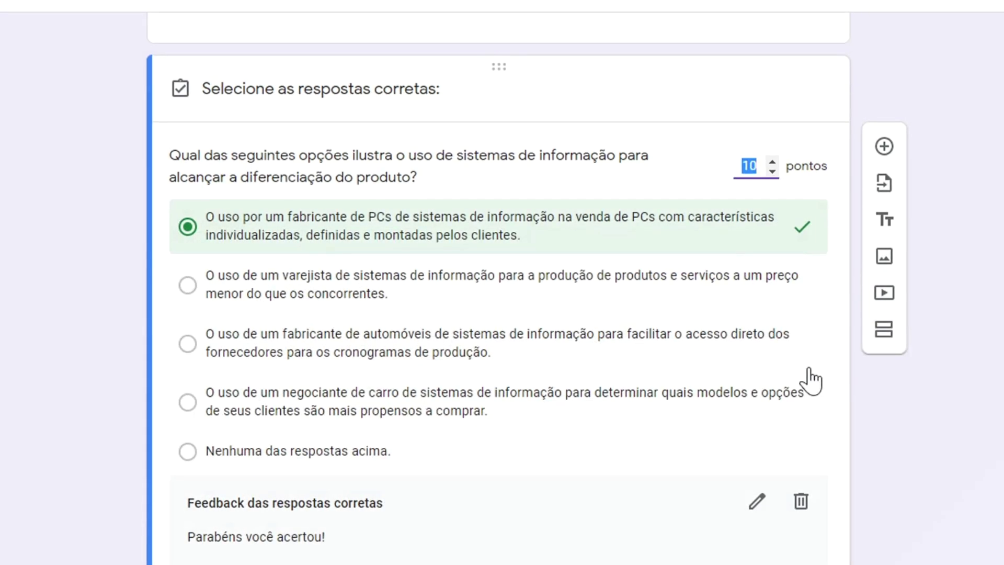
{"action": "scroll", "coordinate": [748, 402], "scroll_direction": "down", "scroll_amount": 3}
{"action": "left_click", "coordinate": [777, 538]}
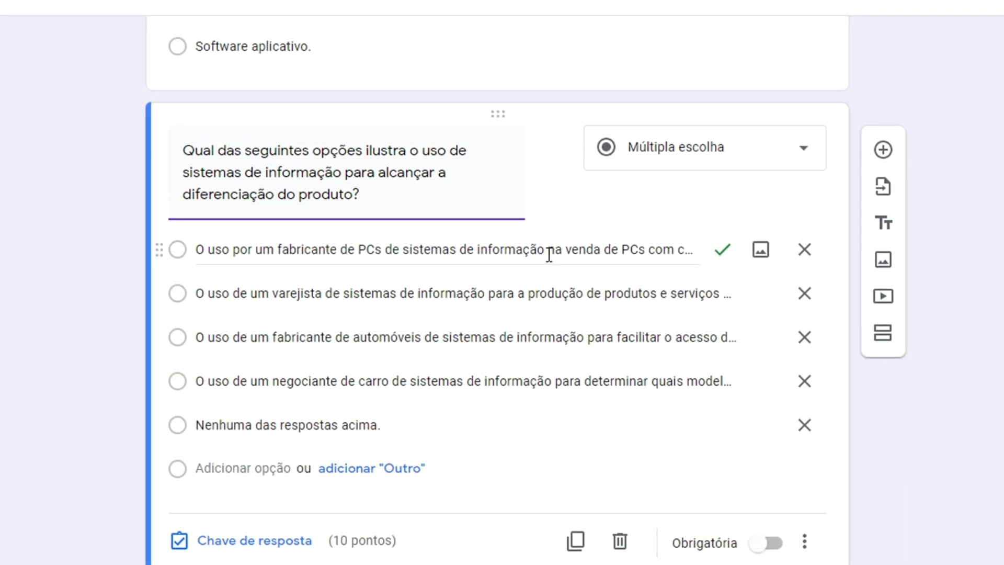
- In the form's settings, enable collecting e-mail addresses and limit participants to 1 response, review the quiz options, and save
{"action": "scroll", "coordinate": [538, 410], "scroll_direction": "down", "scroll_amount": 1}
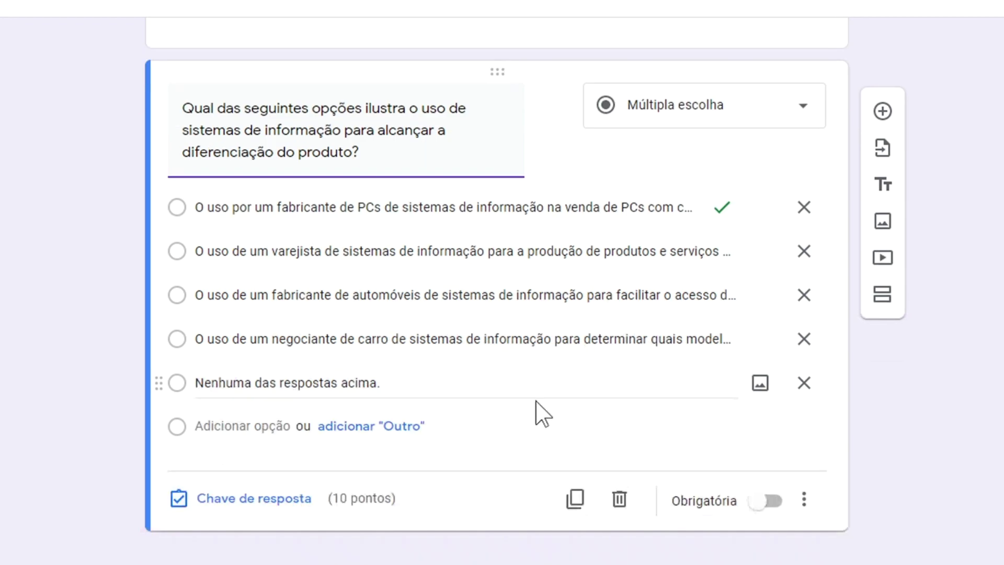
{"action": "scroll", "coordinate": [554, 350], "scroll_direction": "up", "scroll_amount": 3}
{"action": "scroll", "coordinate": [550, 352], "scroll_direction": "up", "scroll_amount": 10}
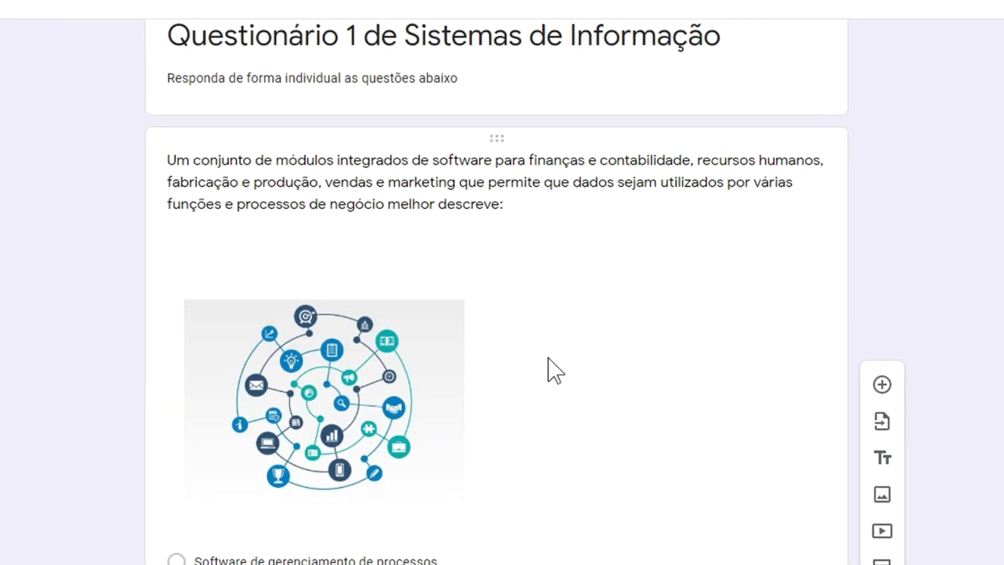
{"action": "scroll", "coordinate": [550, 361], "scroll_direction": "up", "scroll_amount": 3}
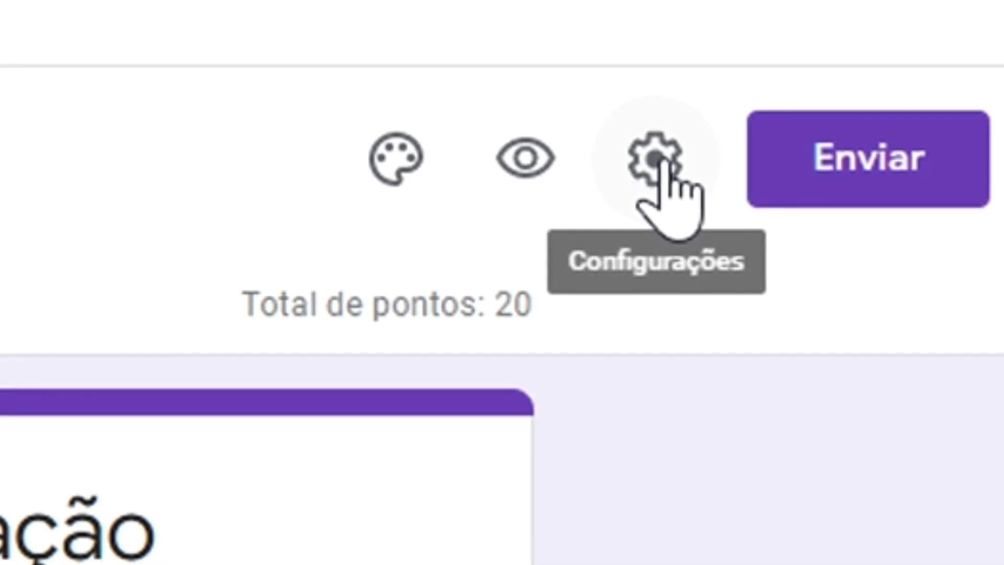
{"action": "left_click", "coordinate": [659, 164]}
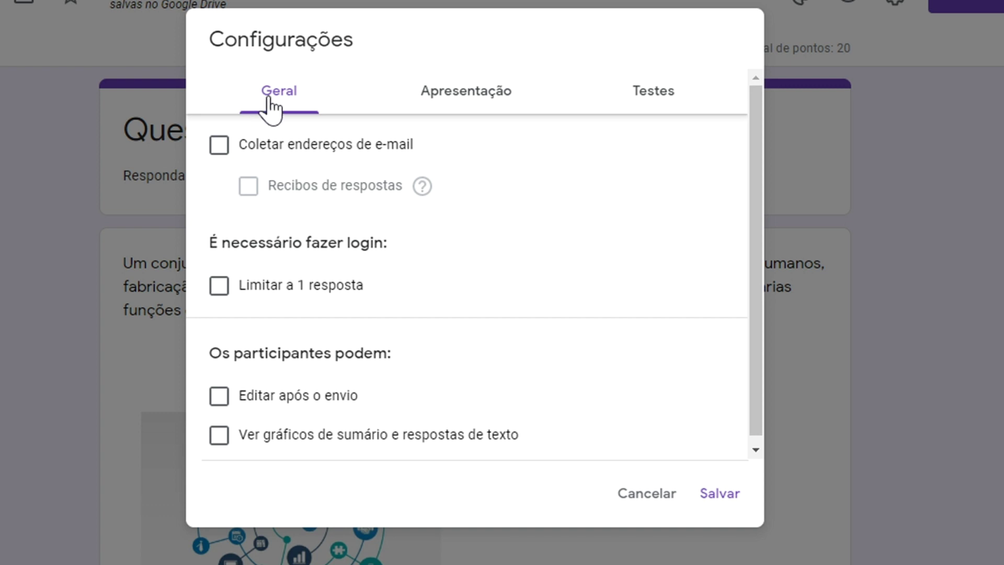
{"action": "left_click", "coordinate": [217, 147]}
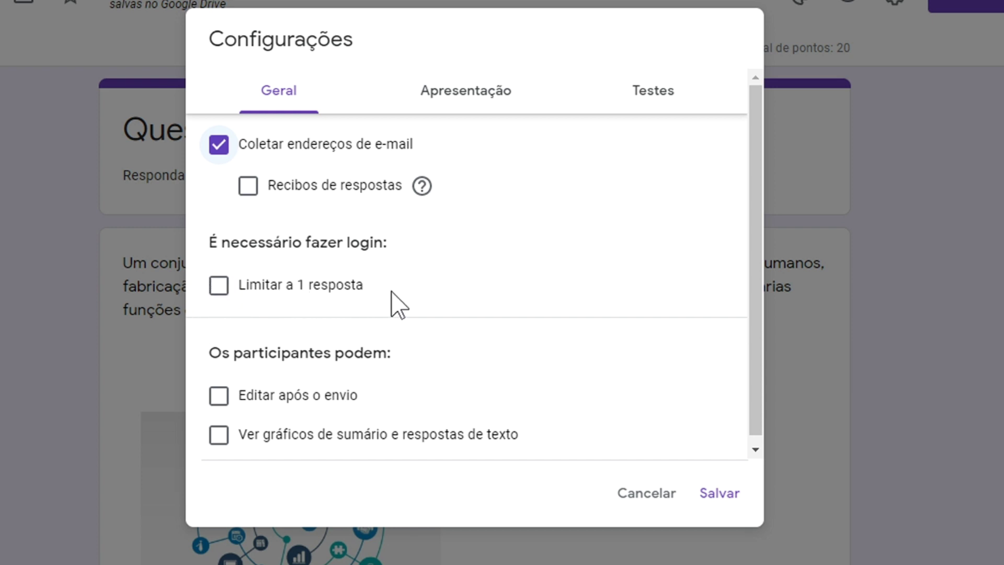
{"action": "left_click", "coordinate": [227, 291]}
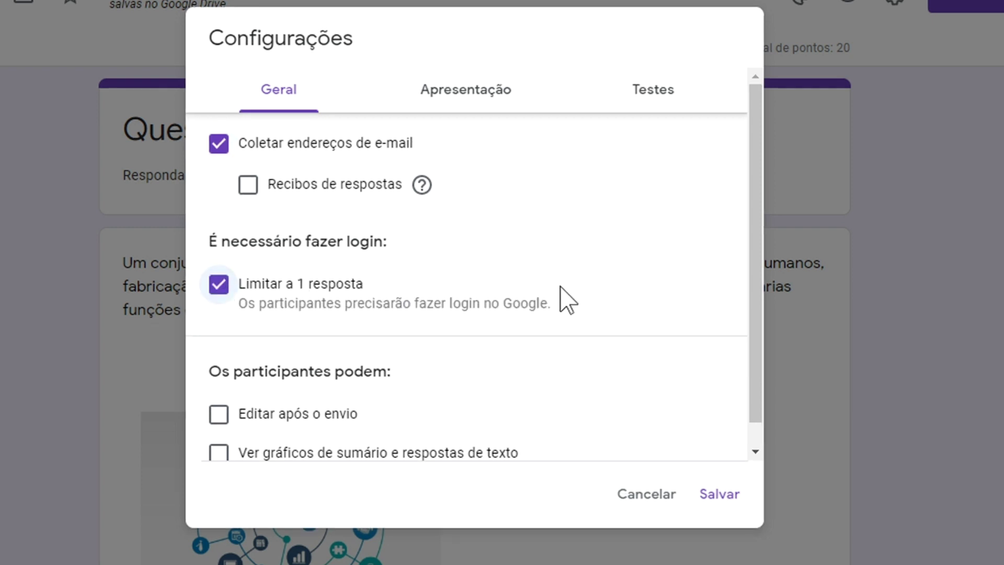
{"action": "left_click_drag", "start_coordinate": [759, 309], "coordinate": [774, 262]}
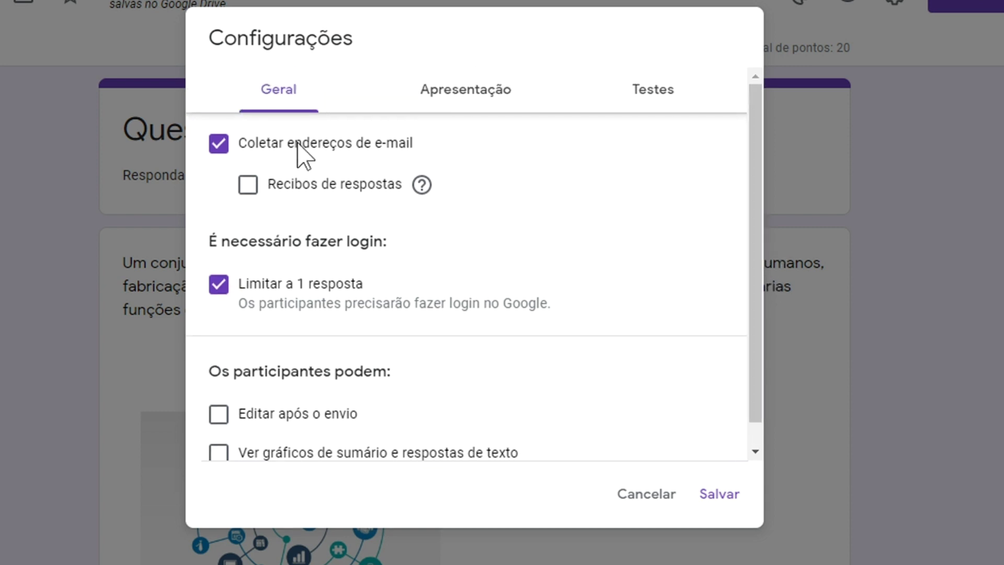
{"action": "left_click", "coordinate": [665, 88]}
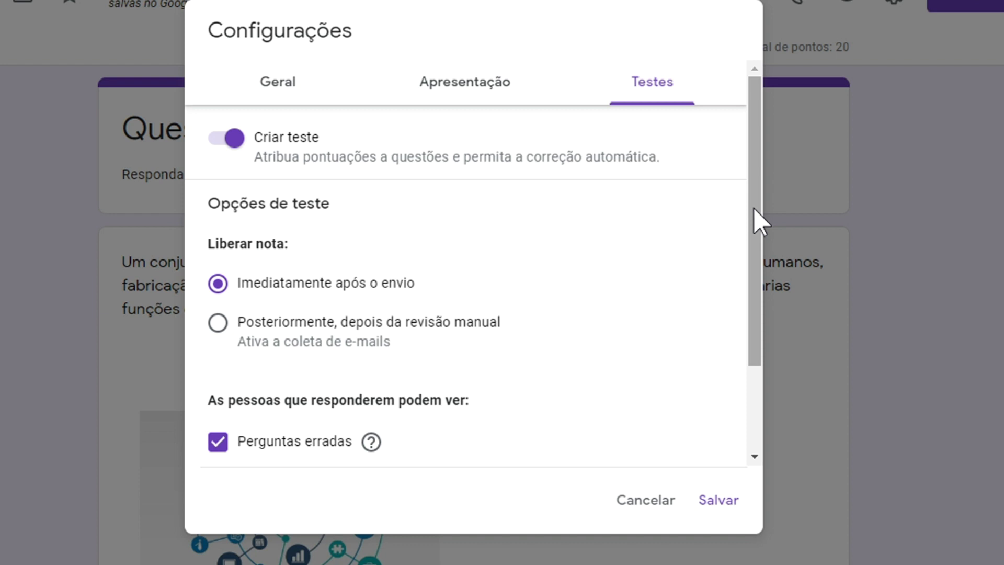
{"action": "left_click", "coordinate": [720, 501]}
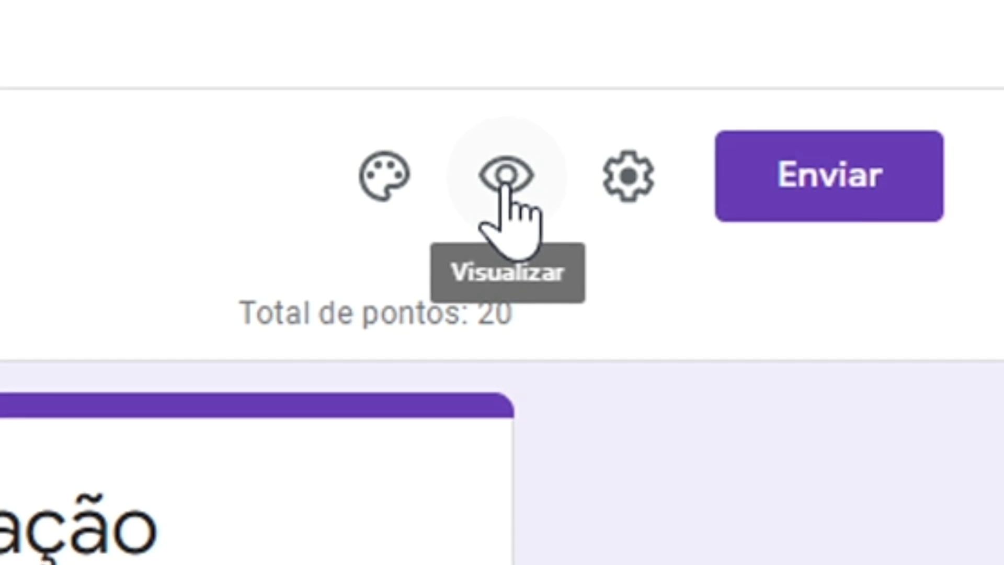
- Preview the questionnaire as respondents see it and look through the e-mail field and both questions down to the end
{"action": "left_click", "coordinate": [511, 188]}
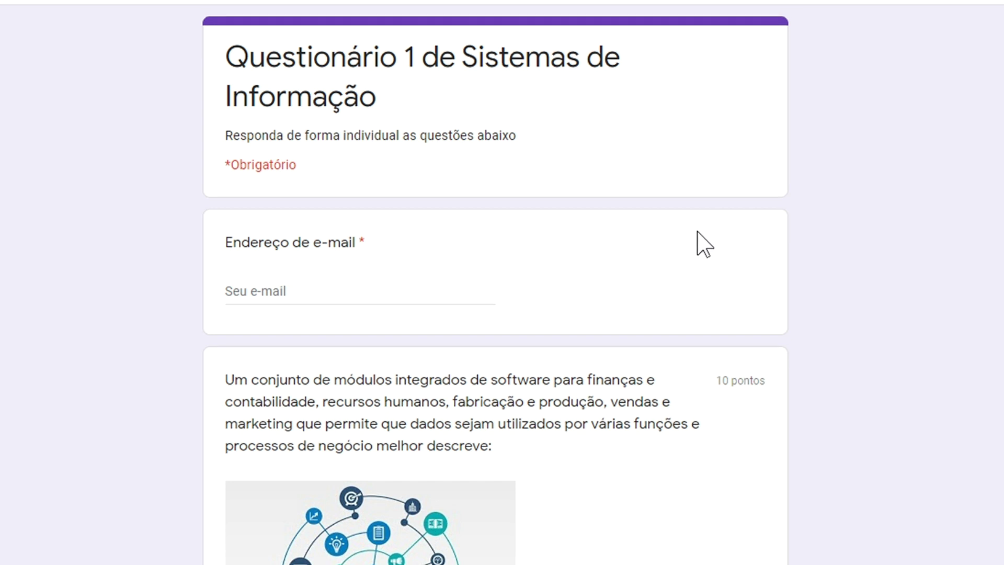
{"action": "scroll", "coordinate": [698, 249], "scroll_direction": "down", "scroll_amount": 5}
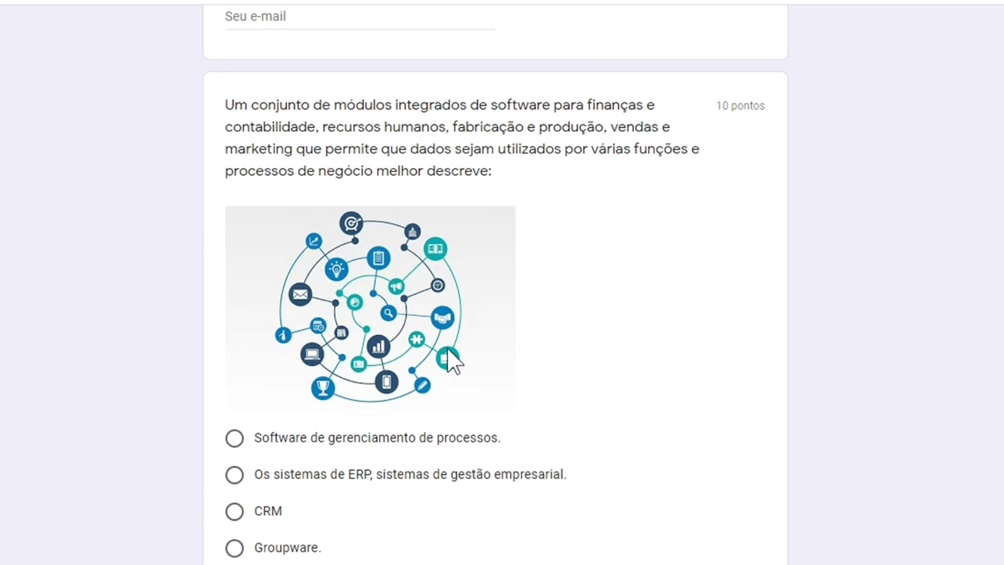
{"action": "scroll", "coordinate": [725, 288], "scroll_direction": "down", "scroll_amount": 5}
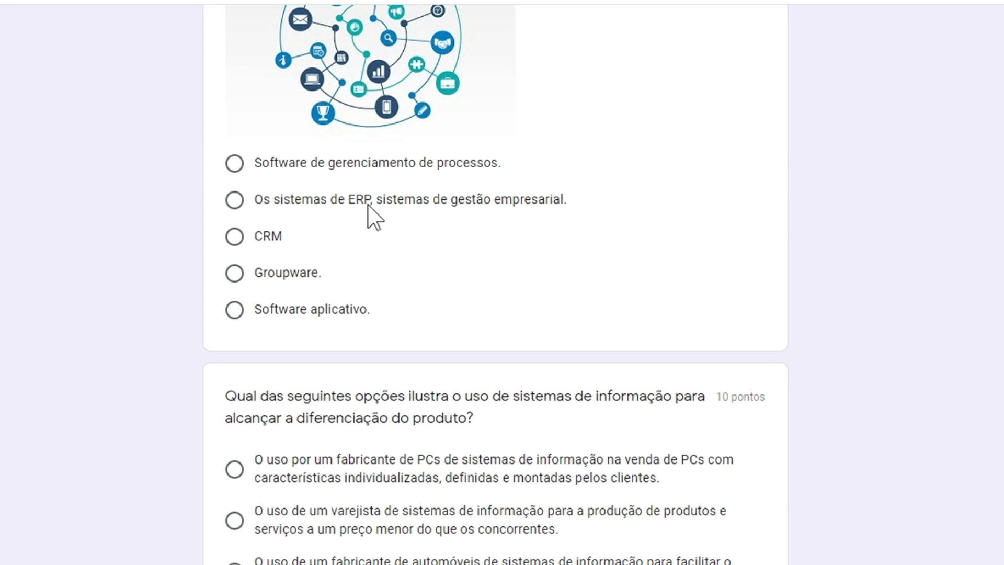
{"action": "scroll", "coordinate": [615, 398], "scroll_direction": "down", "scroll_amount": 5}
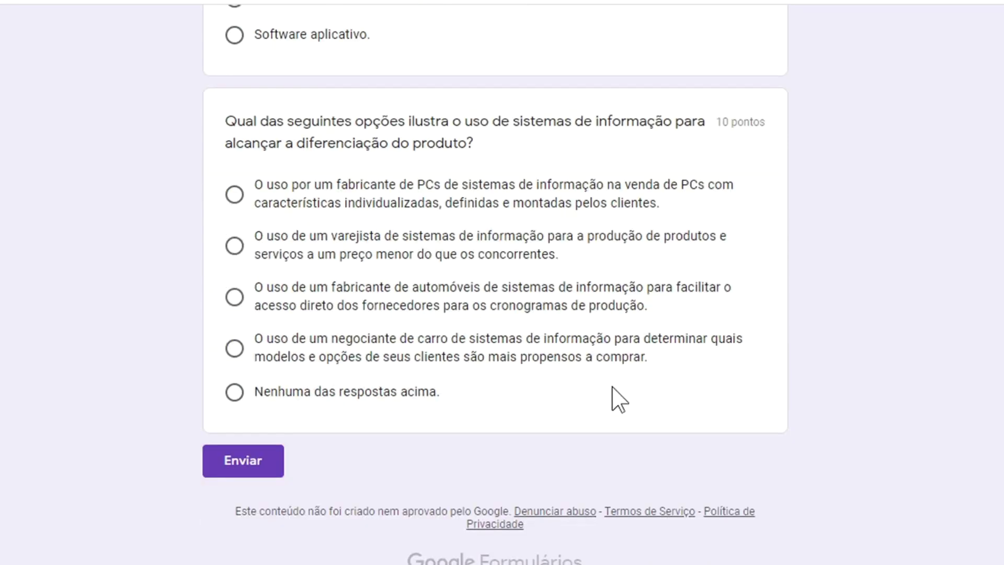
- Leave the questionnaire preview, close the form editor and return to the Classroom assignment
{"action": "scroll", "coordinate": [501, 309], "scroll_direction": "up", "scroll_amount": 15}
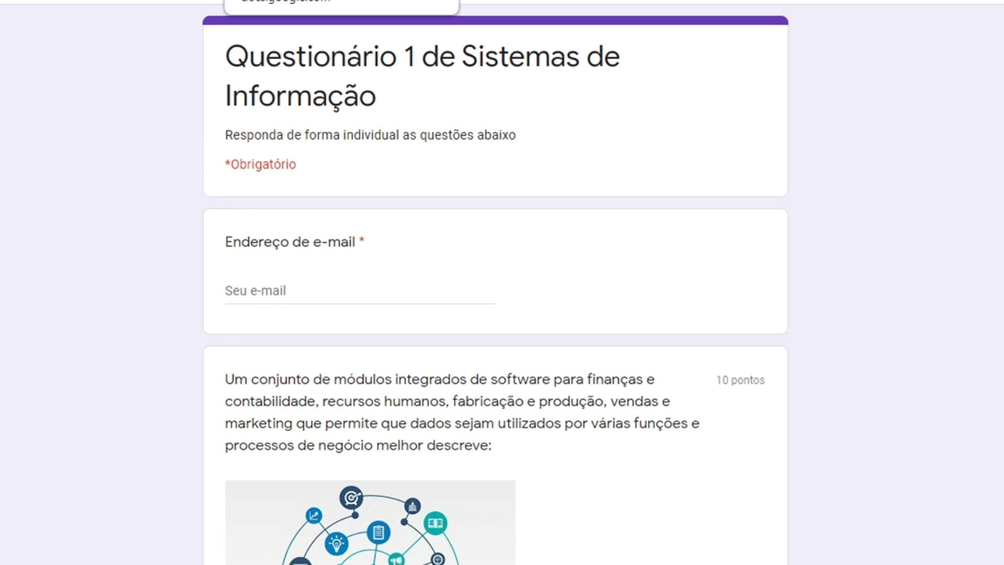
{"action": "left_click", "coordinate": [304, 1]}
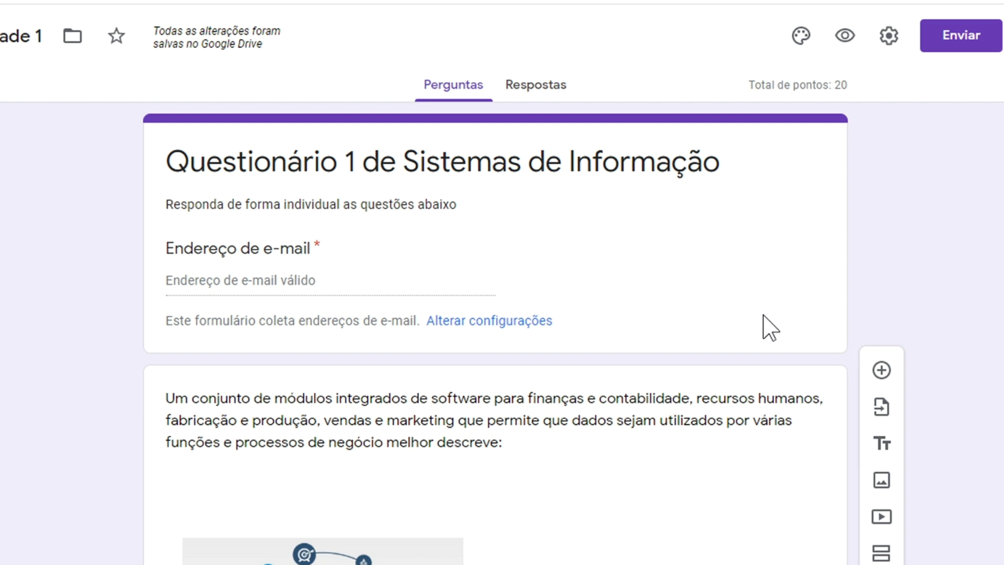
{"action": "scroll", "coordinate": [741, 348], "scroll_direction": "down", "scroll_amount": 2}
{"action": "scroll", "coordinate": [740, 350], "scroll_direction": "up", "scroll_amount": 2}
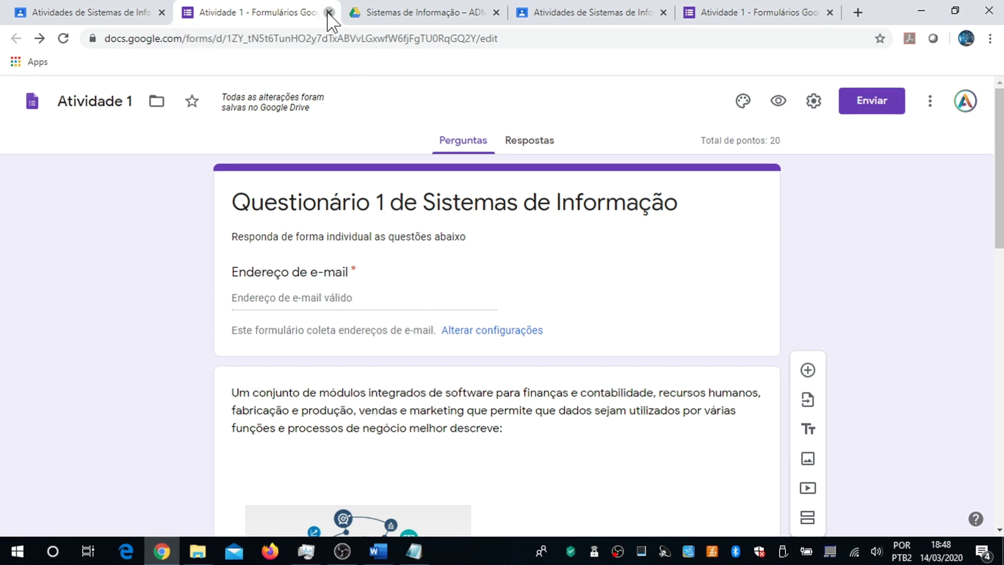
{"action": "left_click", "coordinate": [329, 12]}
{"action": "left_click", "coordinate": [107, 21]}
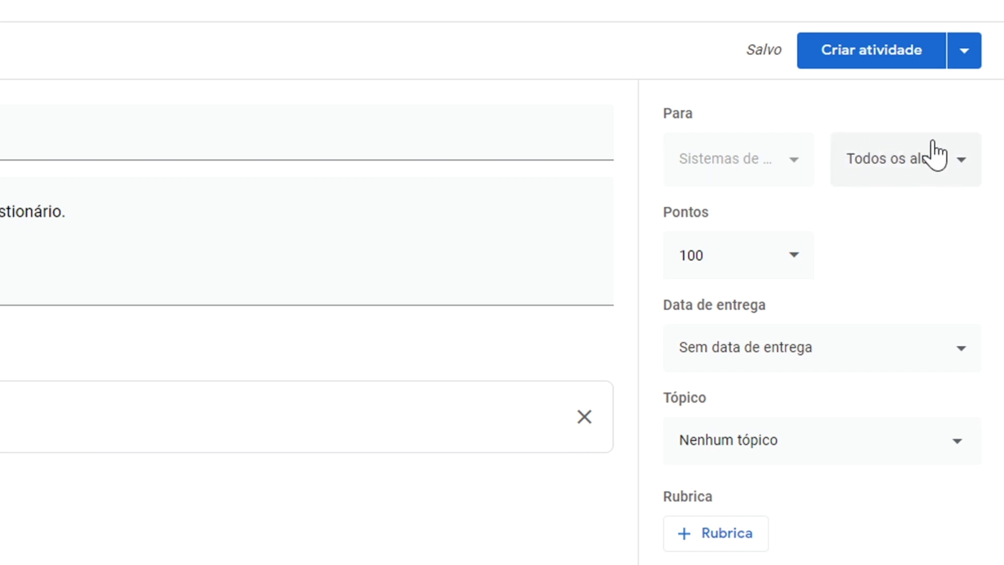
- Set the quiz assignment's total score to 20 points
{"action": "left_click", "coordinate": [717, 255]}
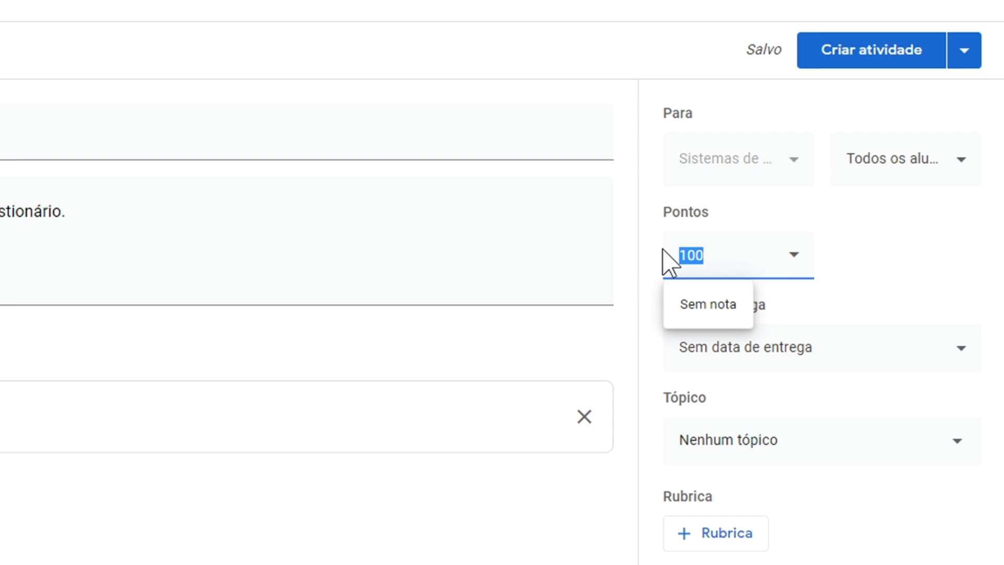
{"action": "type", "text": "20"}
{"action": "left_click", "coordinate": [884, 243]}
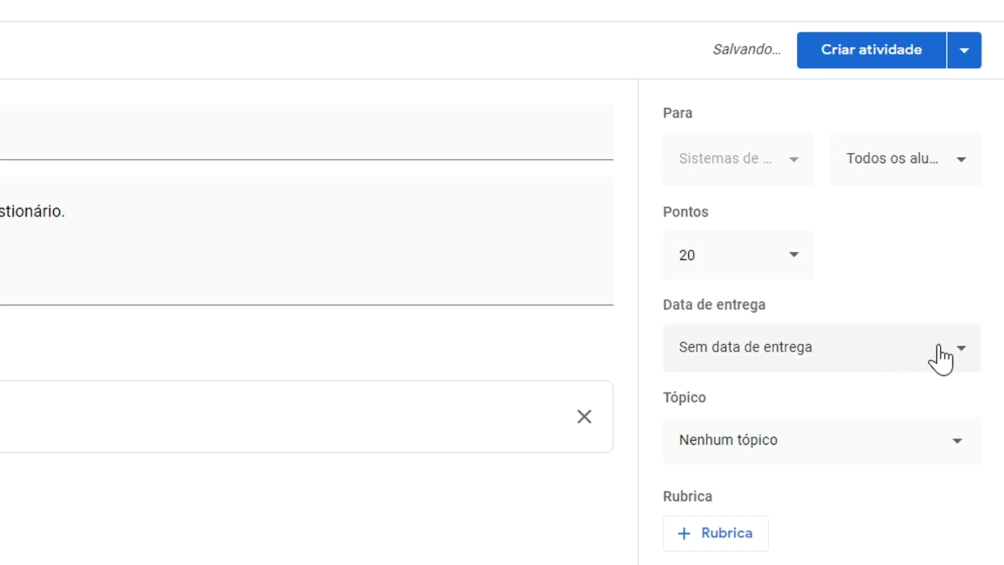
- Set the assignment's due date to 26 March 2020 without a time, and file it under the topic "Avaliações"
{"action": "left_click", "coordinate": [963, 361]}
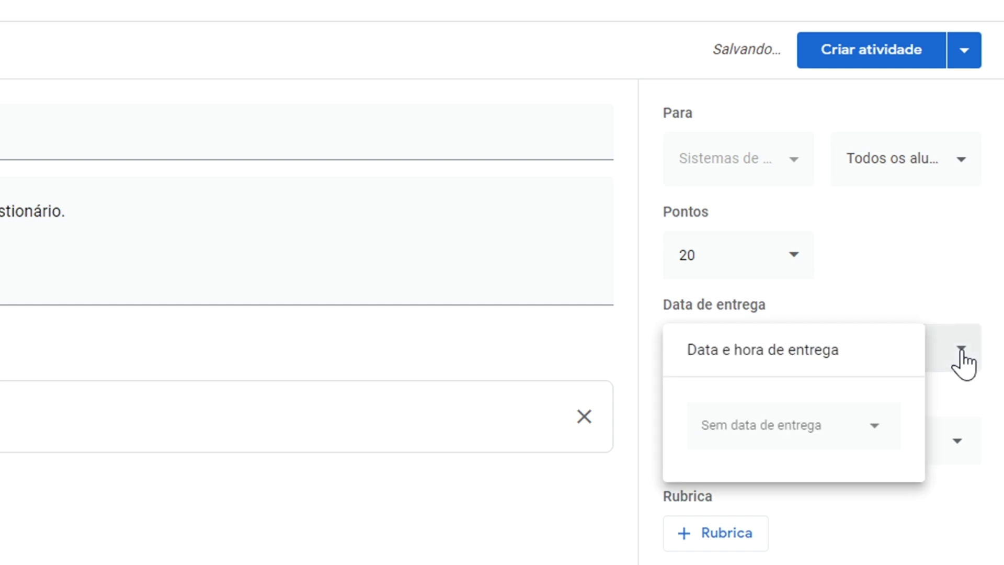
{"action": "left_click", "coordinate": [868, 427]}
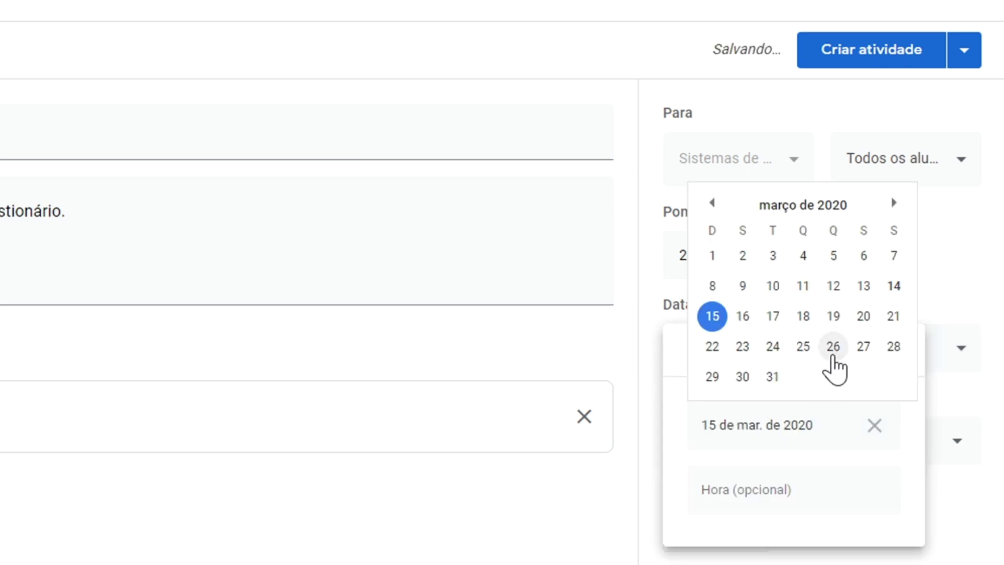
{"action": "left_click", "coordinate": [833, 346]}
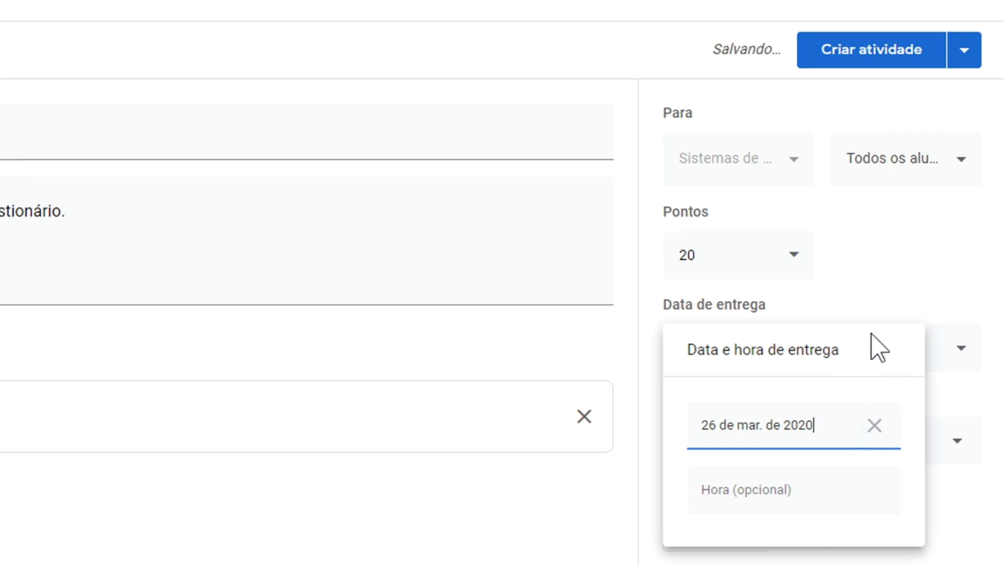
{"action": "left_click", "coordinate": [871, 255]}
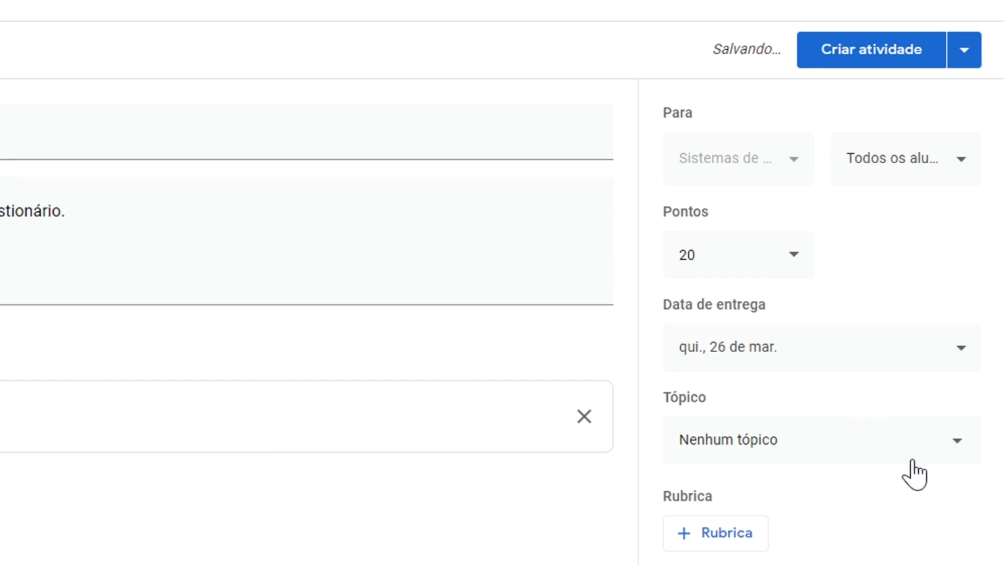
{"action": "left_click", "coordinate": [959, 445]}
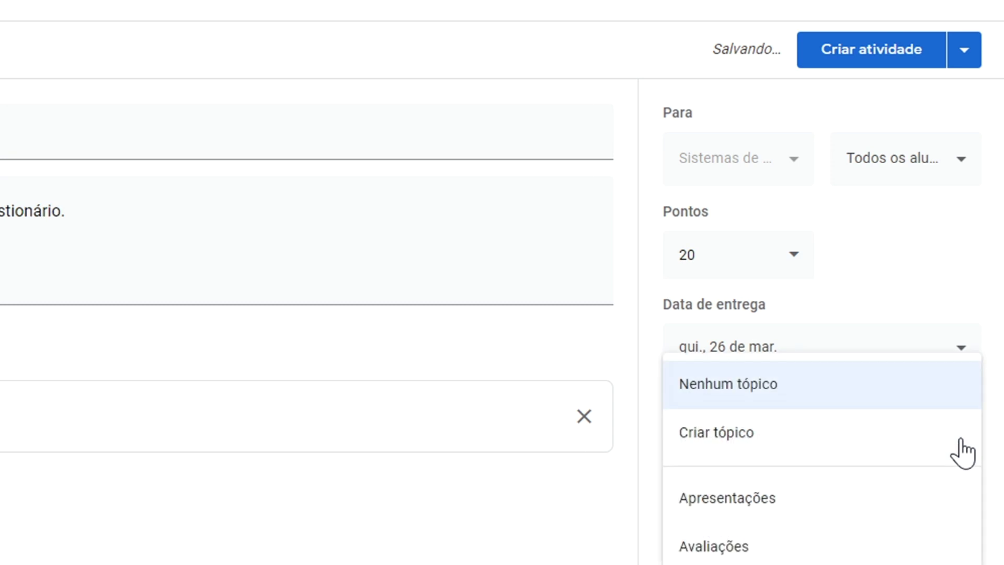
{"action": "left_click", "coordinate": [765, 560]}
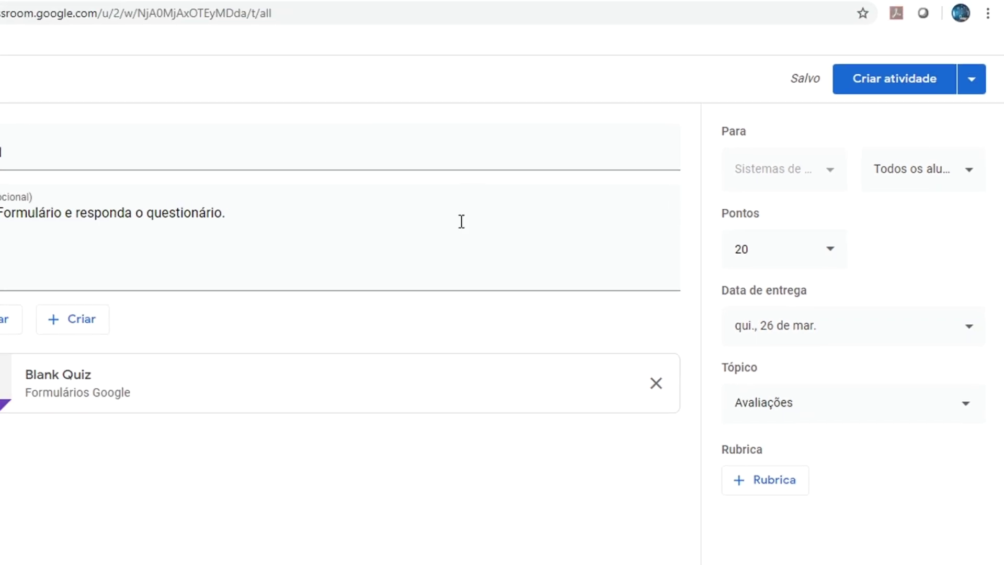
- View the institutional account's version of the Atividade 1 assignment and examine the login and response options in its form's general settings
{"action": "left_click", "coordinate": [461, 19]}
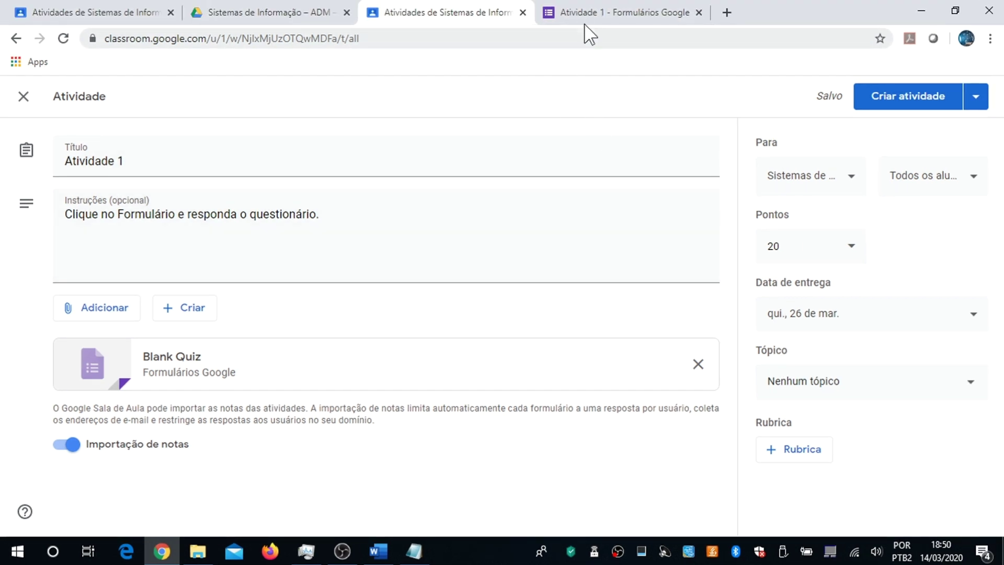
{"action": "left_click", "coordinate": [590, 17]}
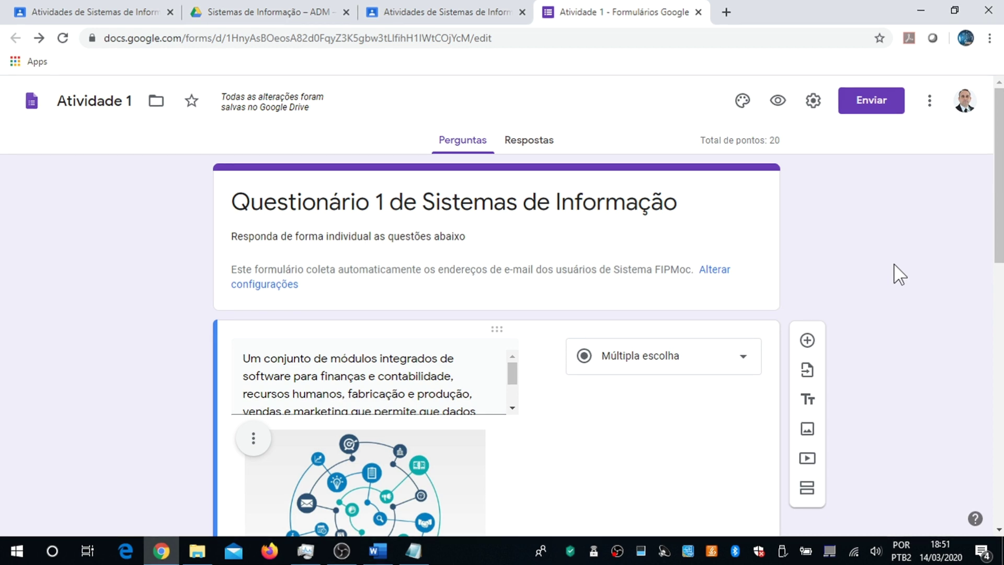
{"action": "left_click", "coordinate": [814, 101]}
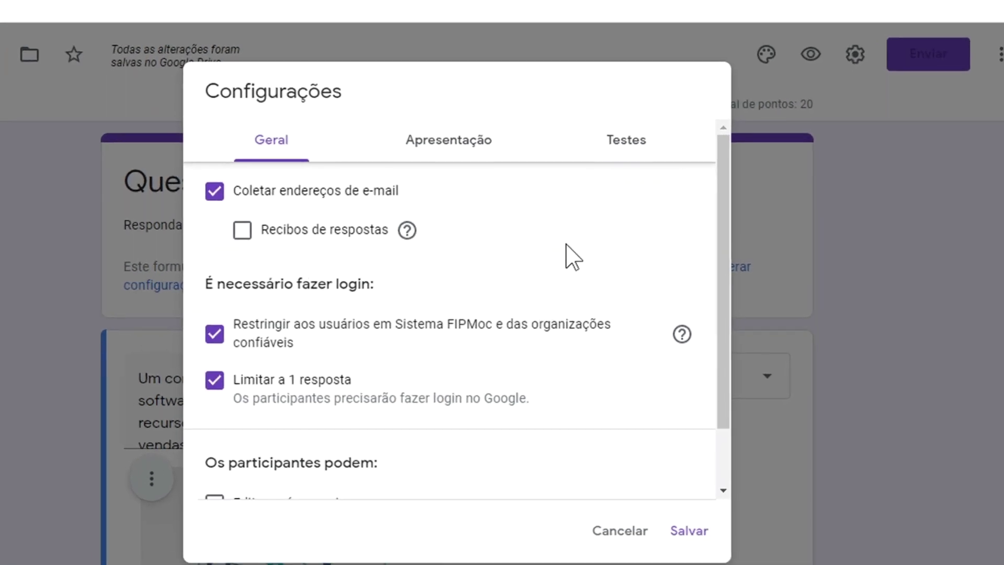
{"action": "scroll", "coordinate": [568, 256], "scroll_direction": "down", "scroll_amount": 1}
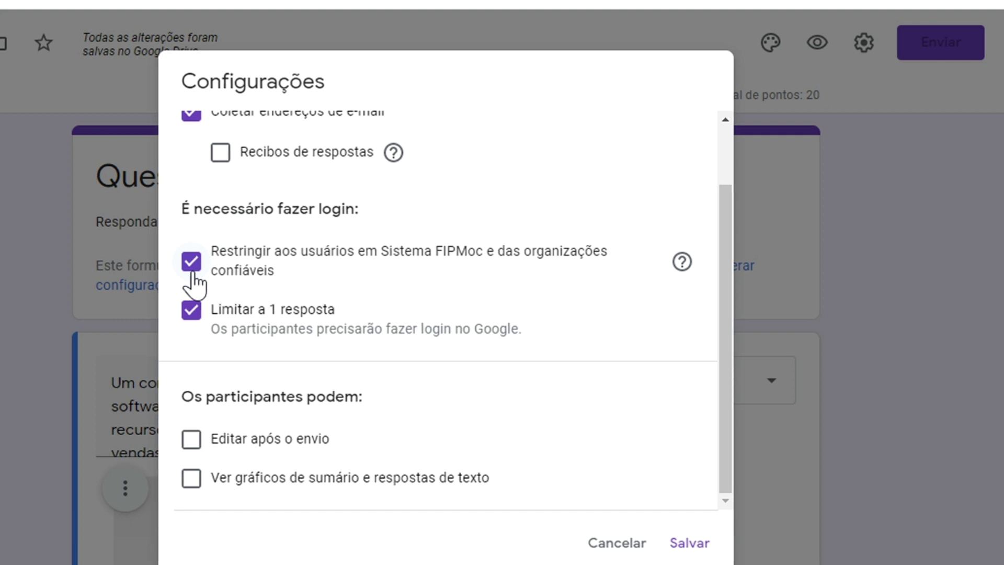
- Disable and re-enable restricting the form to users in Sistema FIPMoc and trusted organizations, and save the settings
{"action": "left_click", "coordinate": [195, 269]}
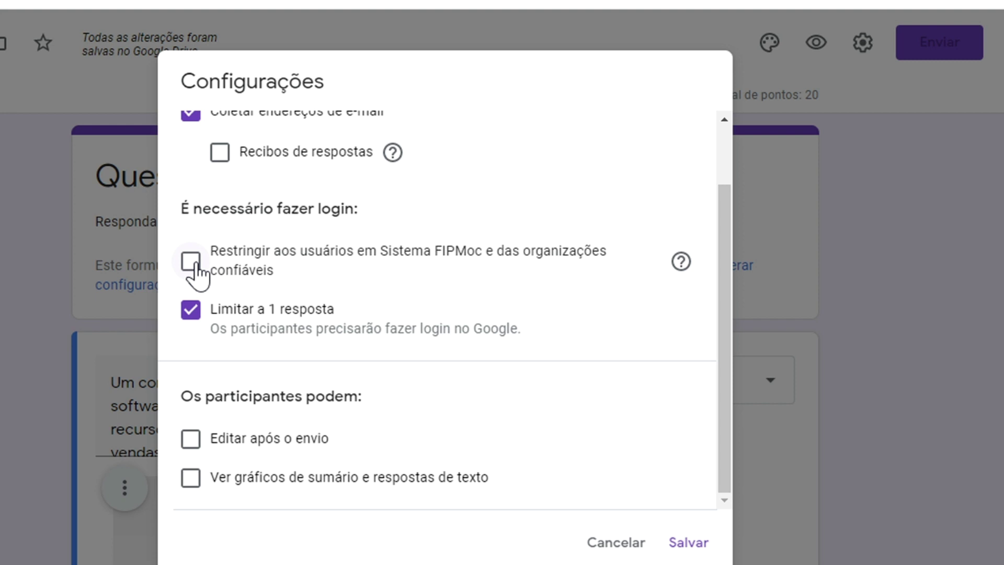
{"action": "left_click", "coordinate": [193, 266]}
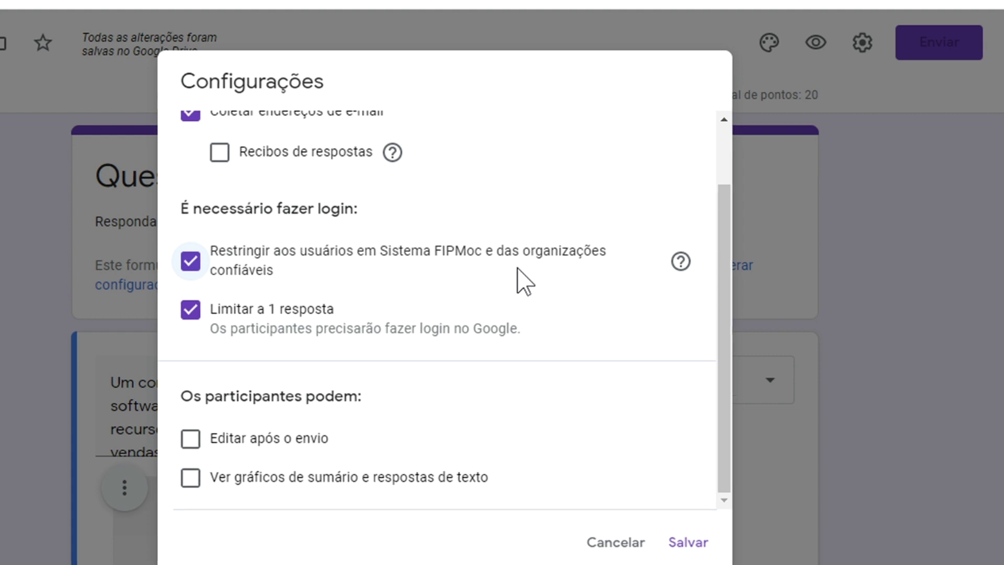
{"action": "left_click", "coordinate": [689, 547]}
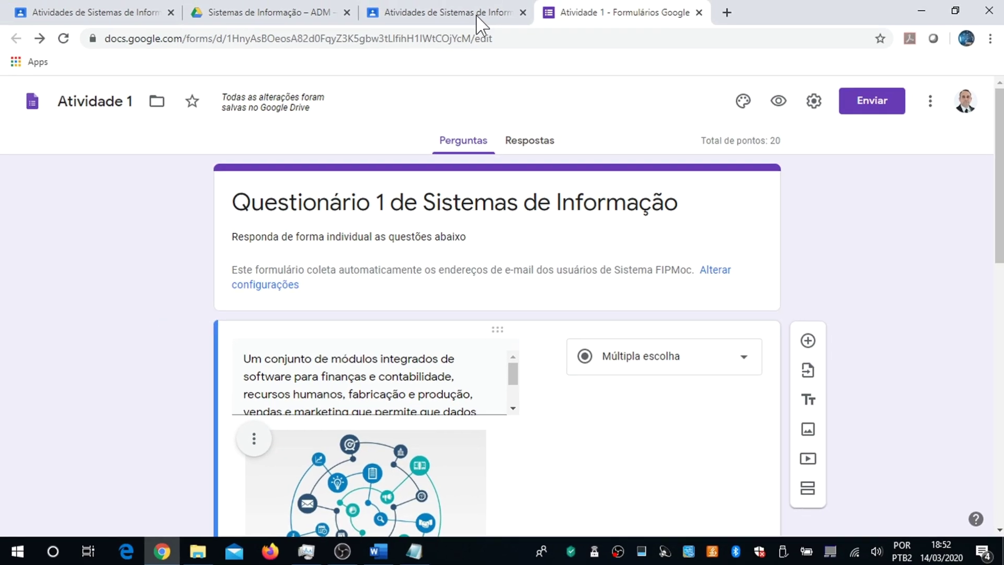
- Return to the Atividade 1 assignment filed under "Avaliações" and publish it to the class with the create-assignment option
{"action": "left_click", "coordinate": [476, 16]}
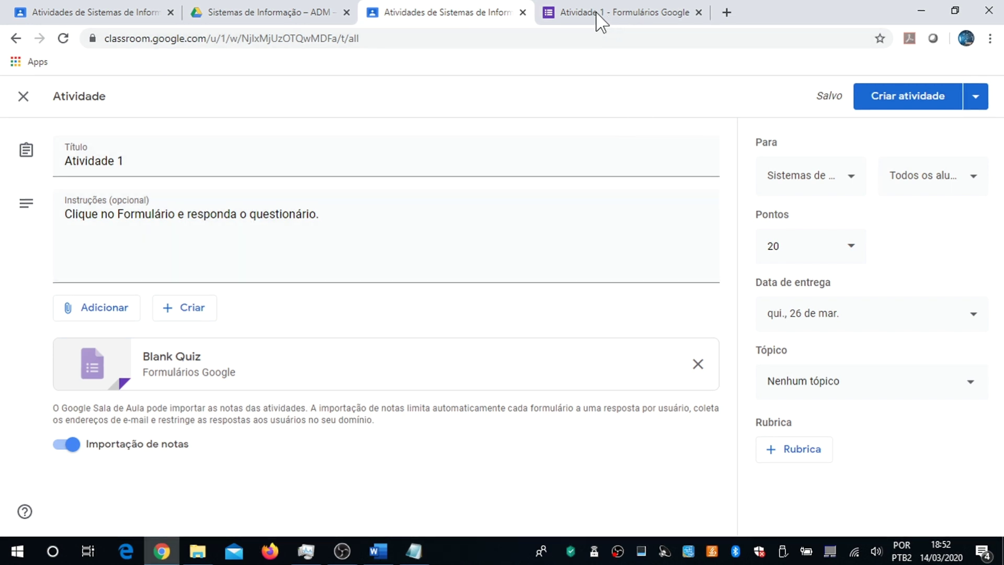
{"action": "left_click", "coordinate": [110, 18]}
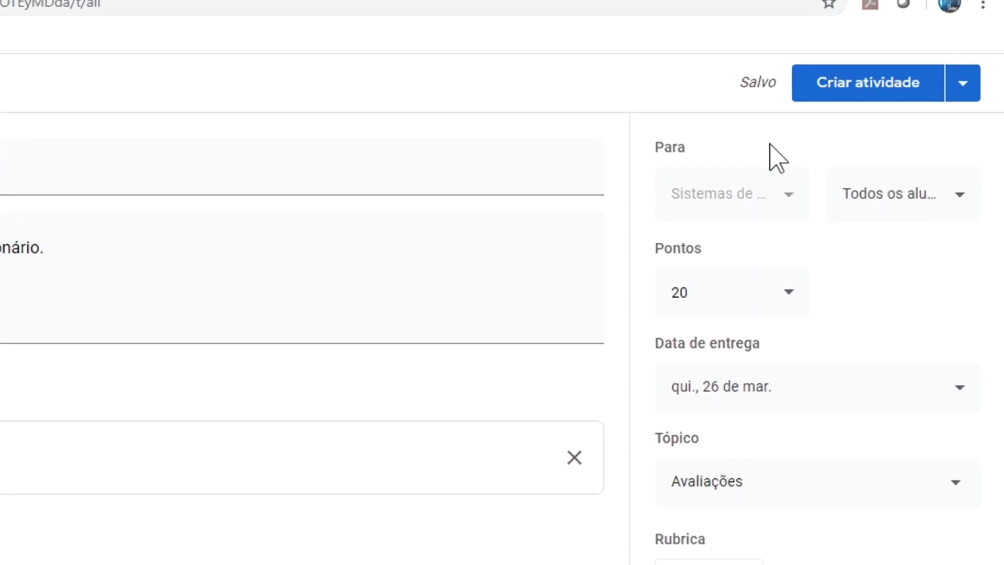
{"action": "left_click", "coordinate": [951, 76]}
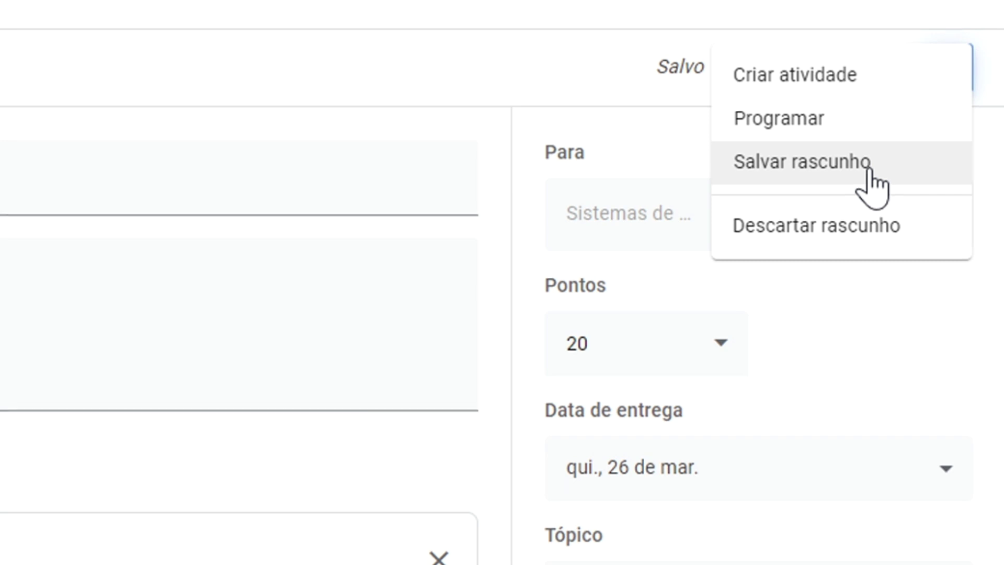
{"action": "left_click", "coordinate": [824, 78]}
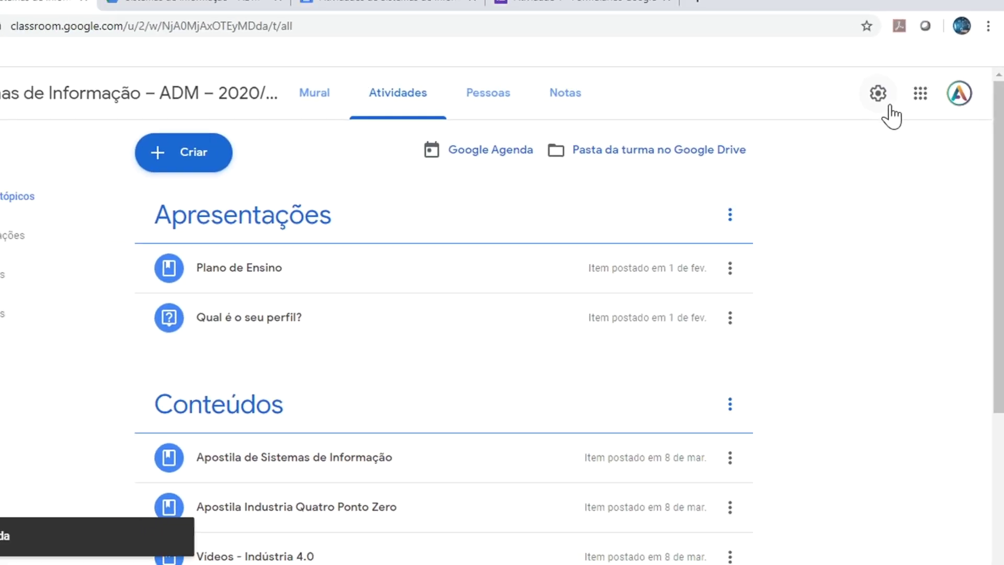
- Check the class's activity list down to the Avaliações topic, and view the class folder in Google Drive
{"action": "scroll", "coordinate": [782, 236], "scroll_direction": "down", "scroll_amount": 1}
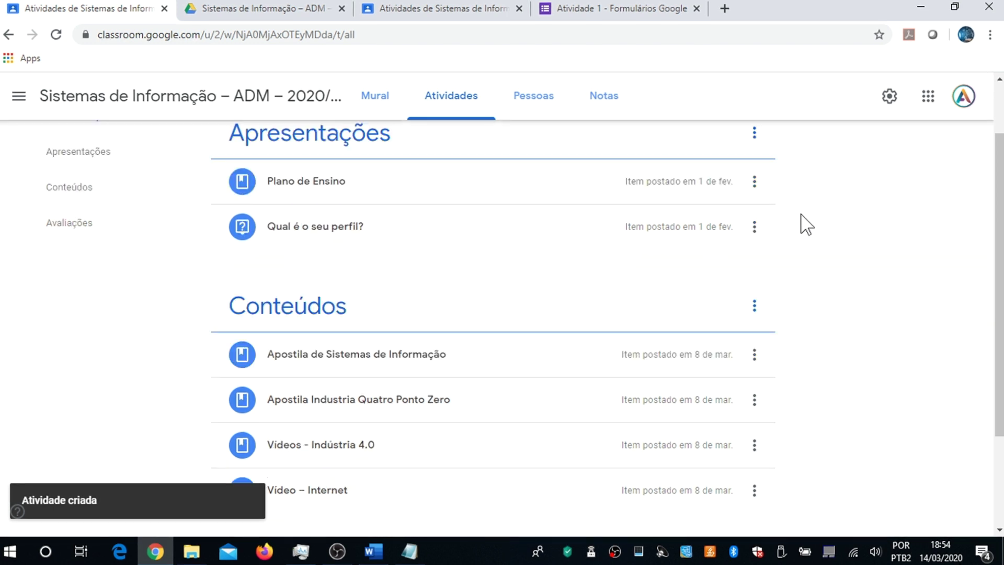
{"action": "scroll", "coordinate": [806, 225], "scroll_direction": "down", "scroll_amount": 2}
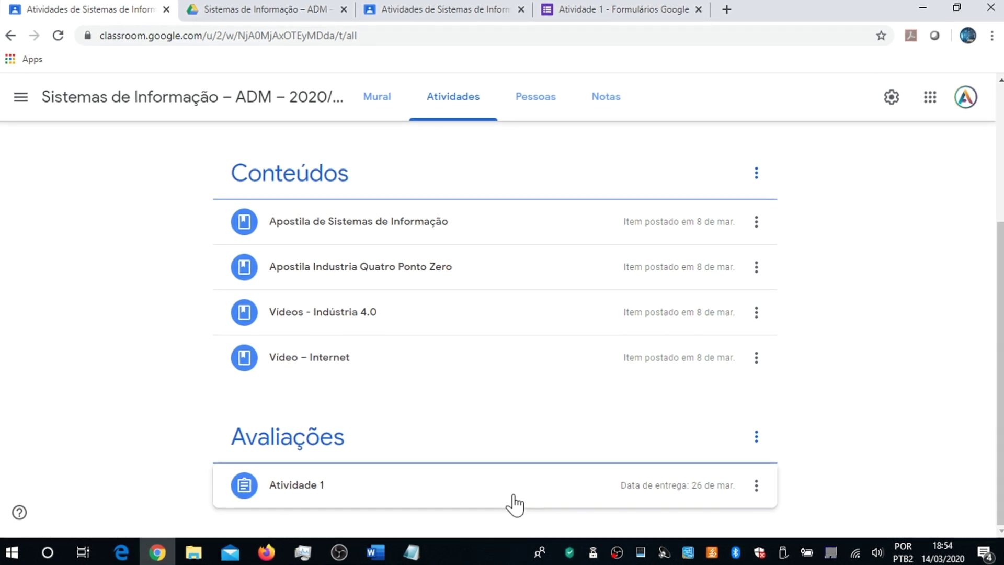
{"action": "scroll", "coordinate": [516, 502], "scroll_direction": "up", "scroll_amount": 5}
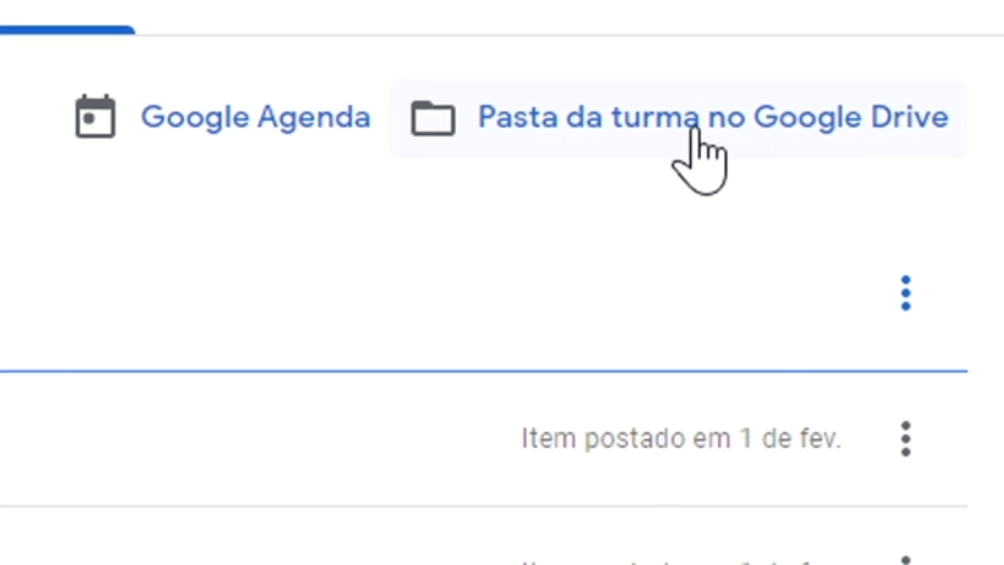
{"action": "left_click", "coordinate": [693, 126]}
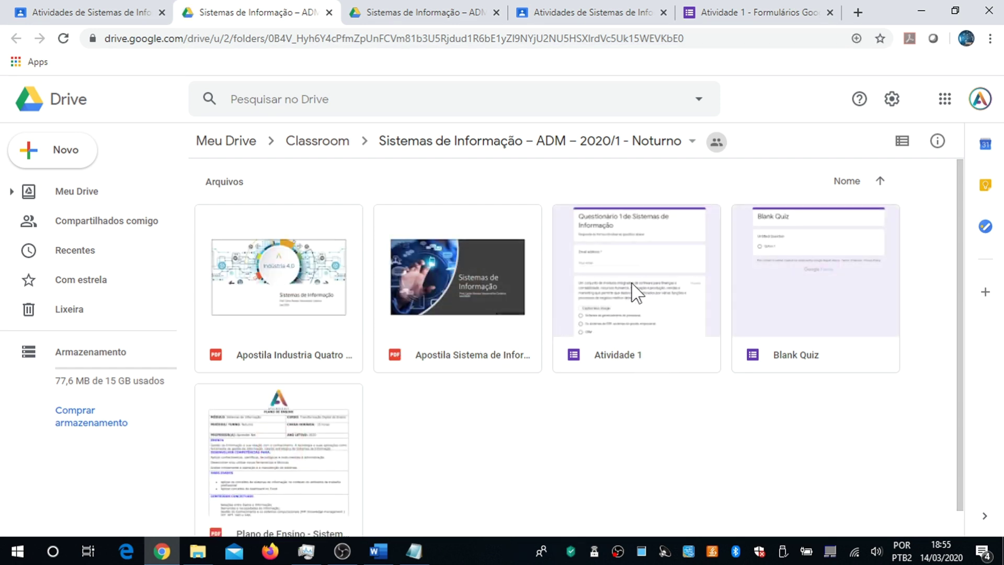
- Back in the Classroom class, create another quiz assignment and title it "Atividade 2"
{"action": "left_click", "coordinate": [114, 19]}
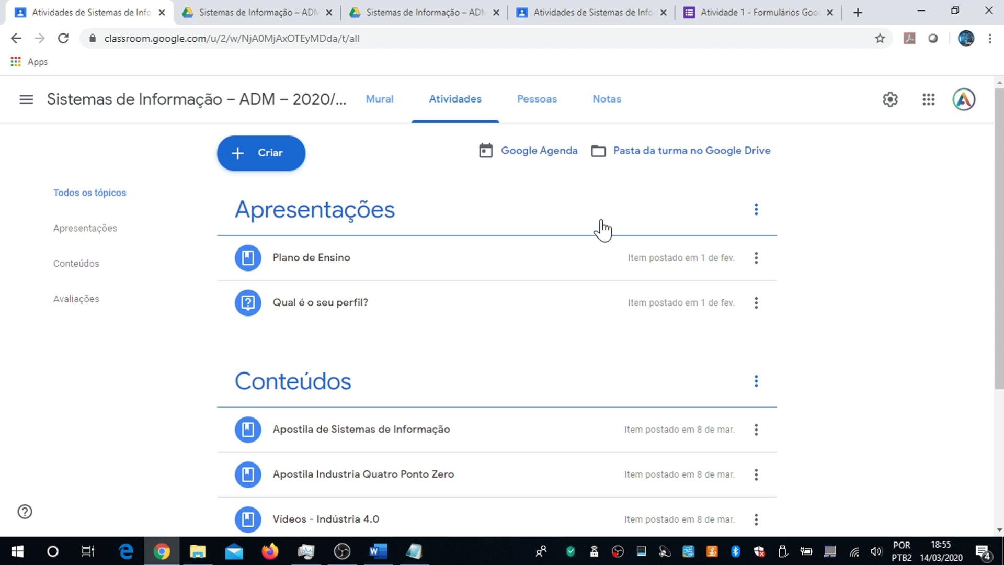
{"action": "left_click", "coordinate": [267, 163]}
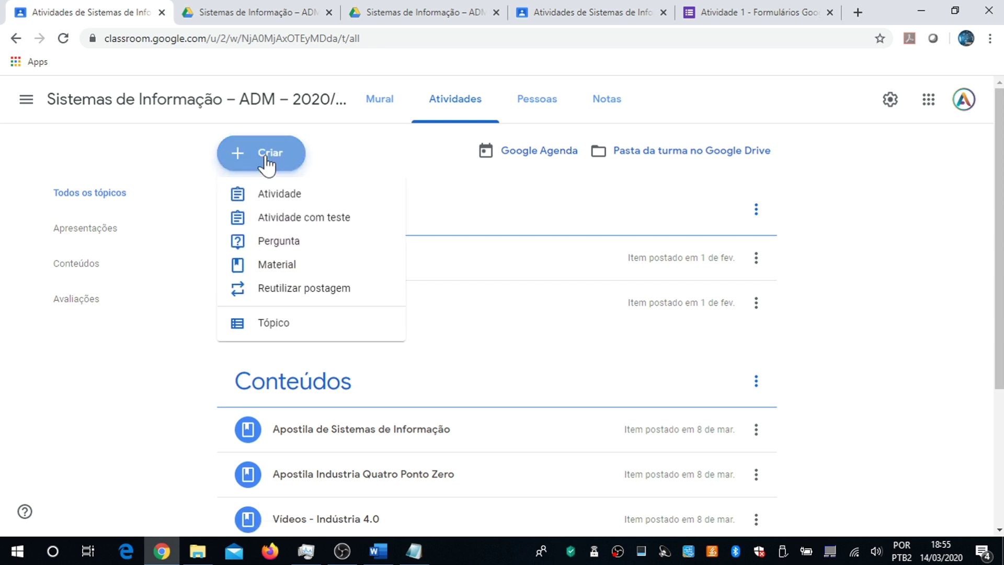
{"action": "left_click", "coordinate": [287, 225]}
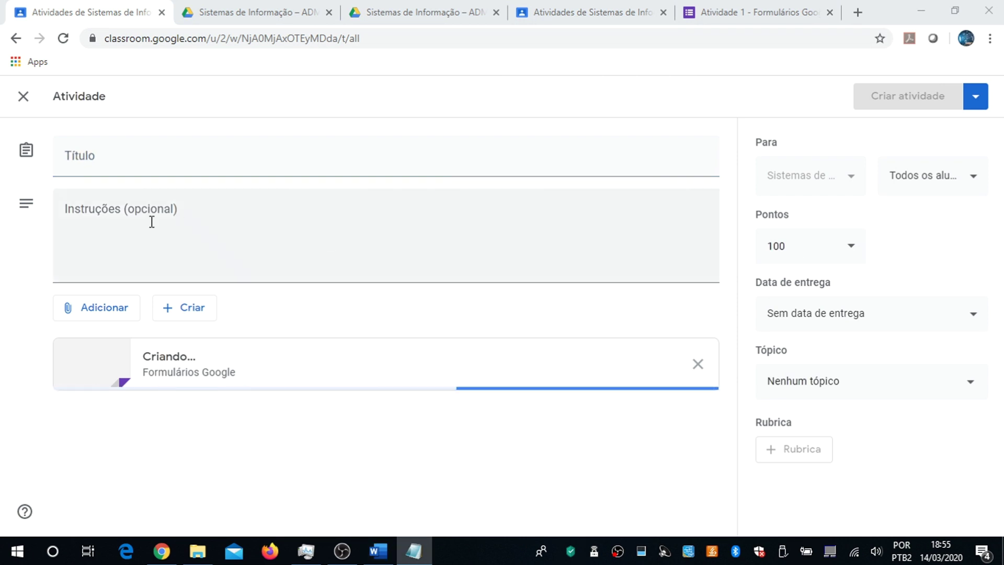
{"action": "left_click", "coordinate": [99, 158]}
{"action": "type", "text": "Atividade 2"}
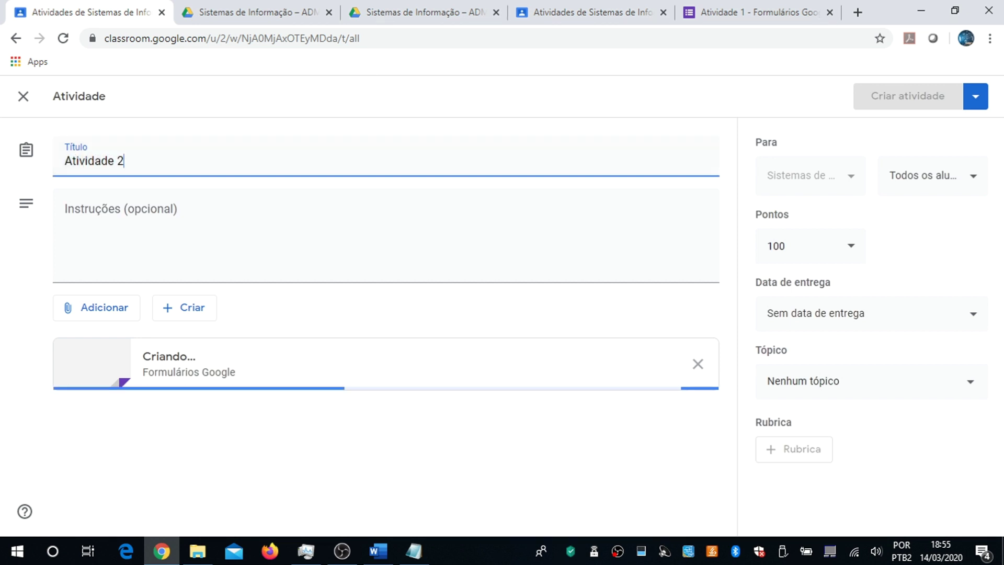
- Enter the instructions "Clique no Formulário e responda o questionário." for Atividade 2 and open its attached Blank Quiz form
{"action": "key", "text": "alt+Tab"}
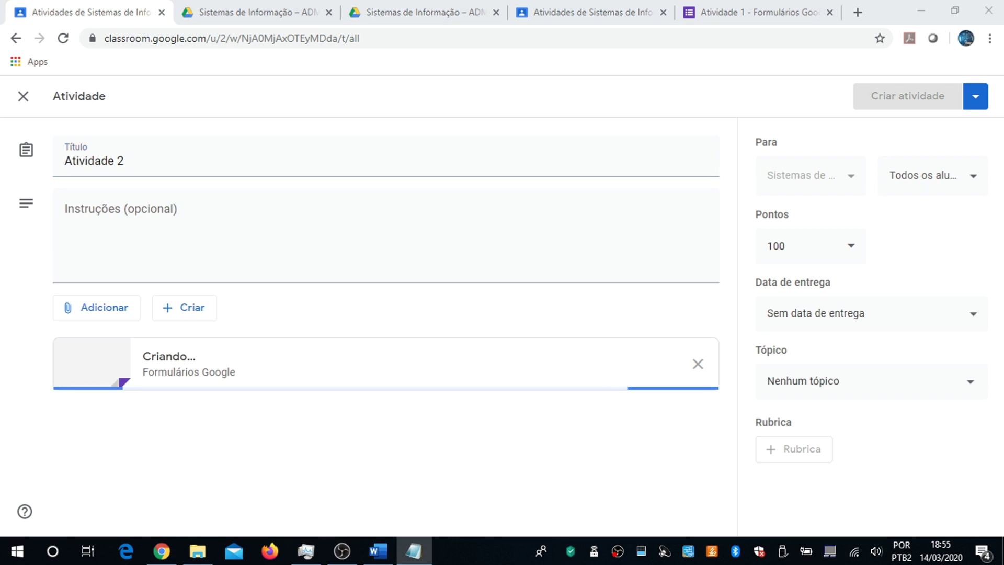
{"action": "left_click", "coordinate": [94, 218]}
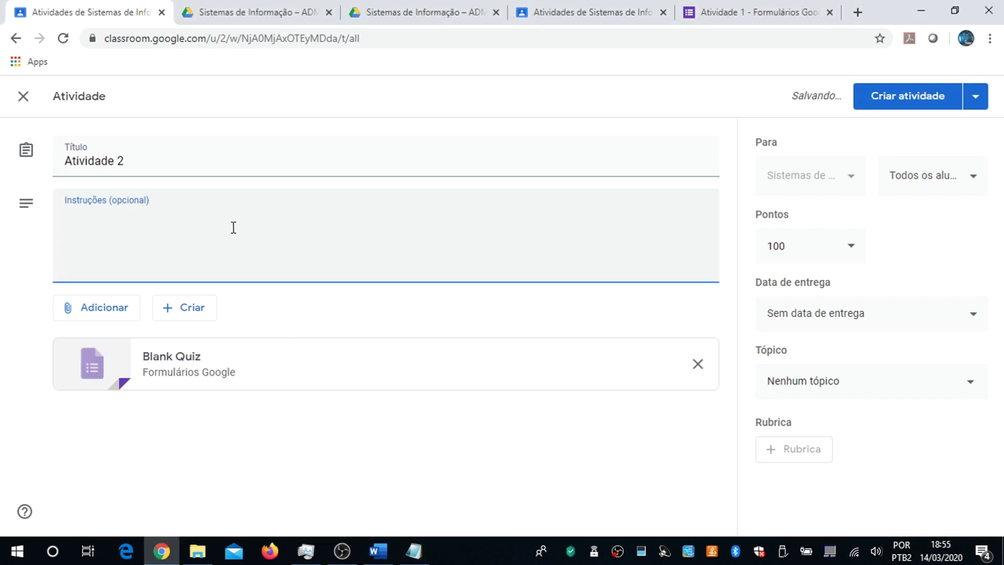
{"action": "type", "text": "Clique no Formulário e responda o questionário."}
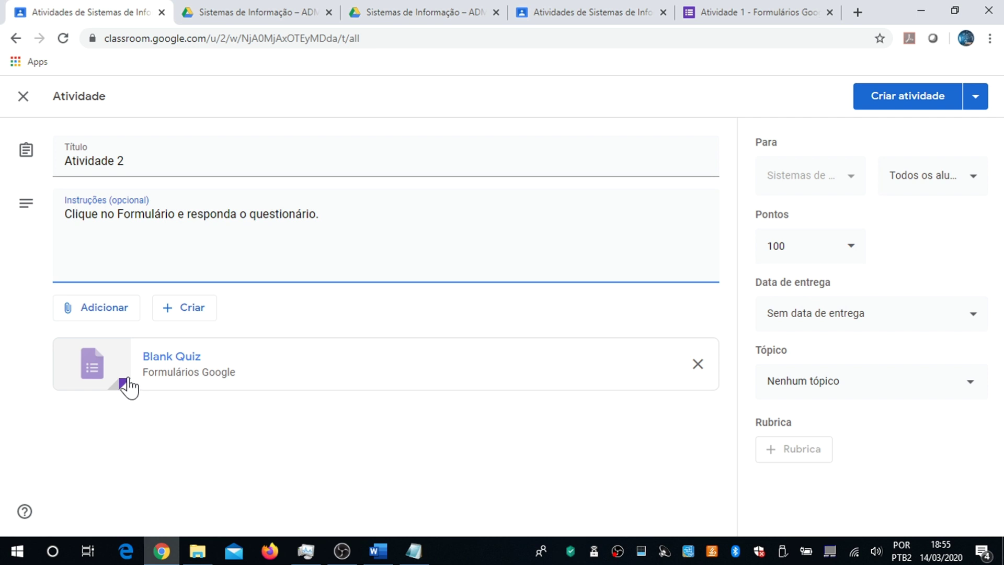
{"action": "left_click", "coordinate": [167, 365]}
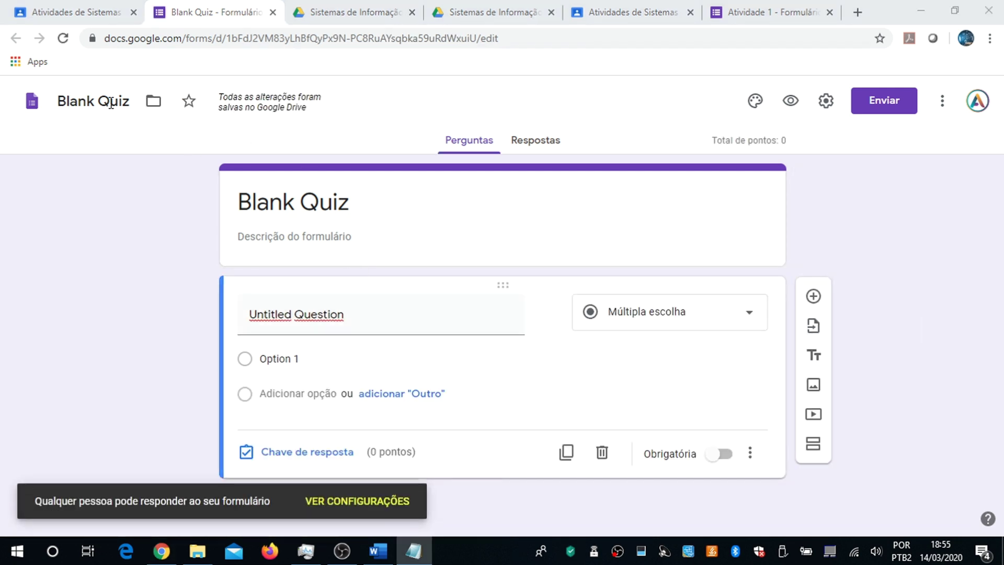
- Rename the Blank Quiz form file to "Atividade 2"
{"action": "left_click_drag", "start_coordinate": [130, 102], "coordinate": [57, 110]}
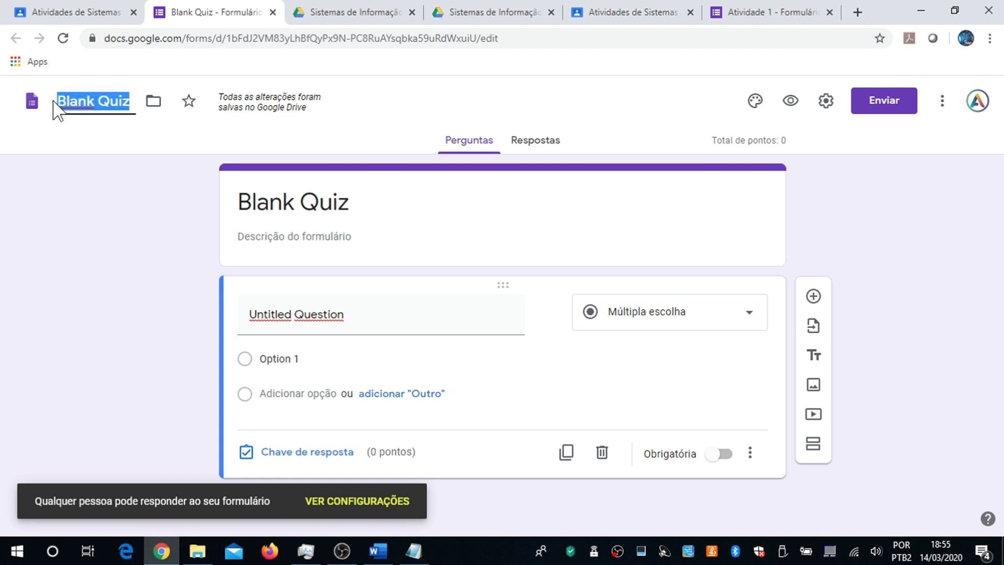
{"action": "type", "text": "A"}
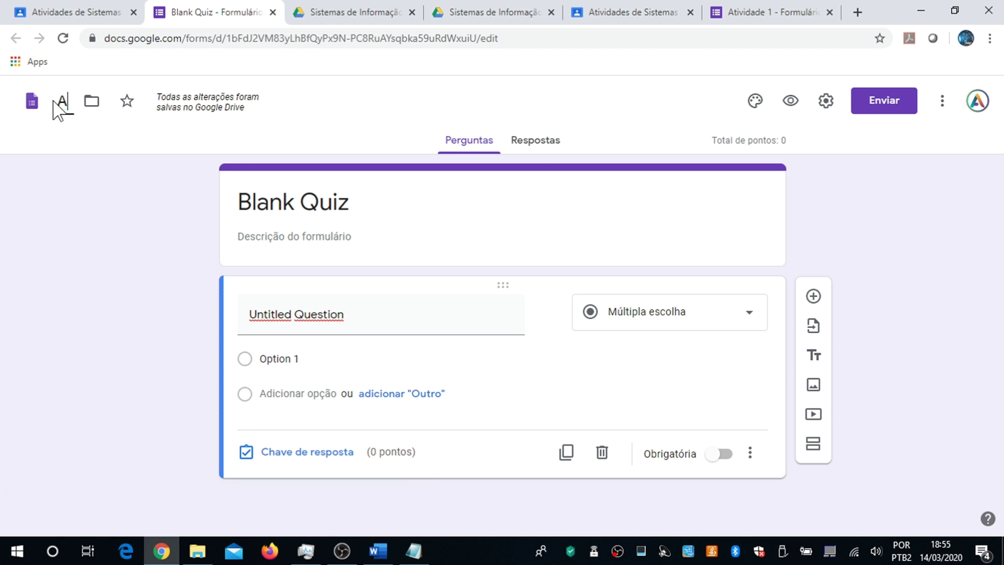
{"action": "type", "text": "tiv"}
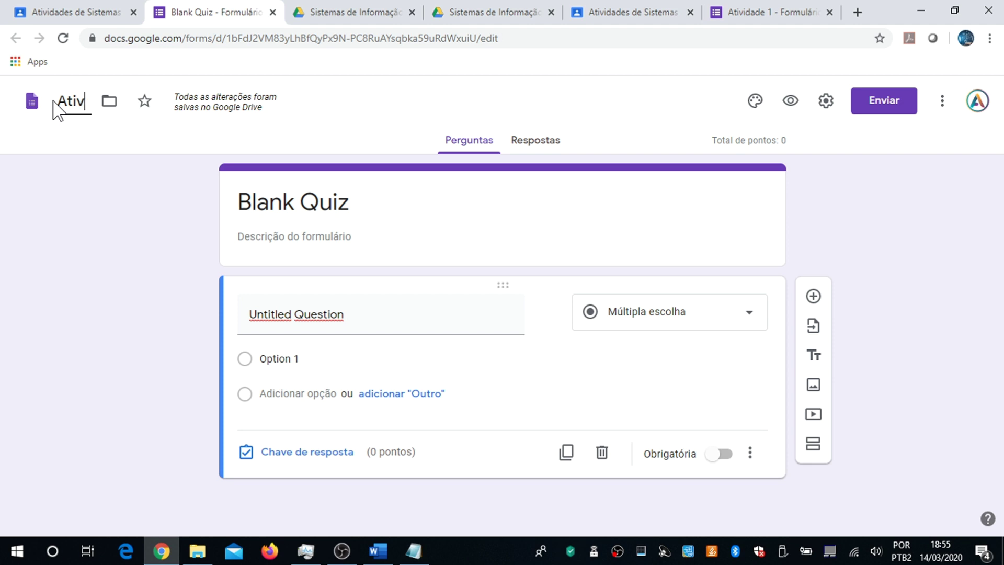
{"action": "type", "text": "idade 2"}
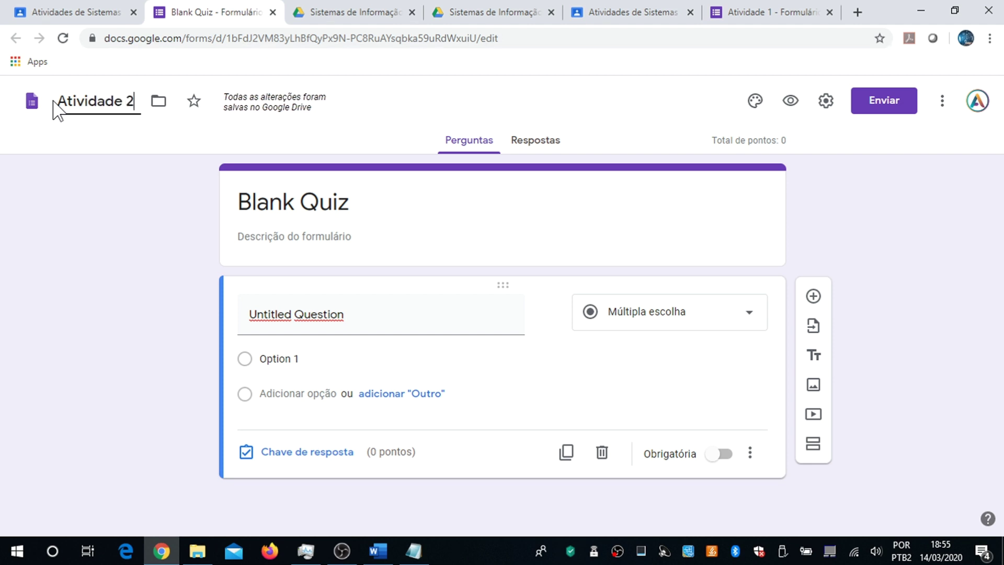
- Title the questionnaire "Questionário 2 de Sistemas de Informação" and describe it as "Responda de forma individual as questões abaixo"
{"action": "left_click", "coordinate": [346, 202]}
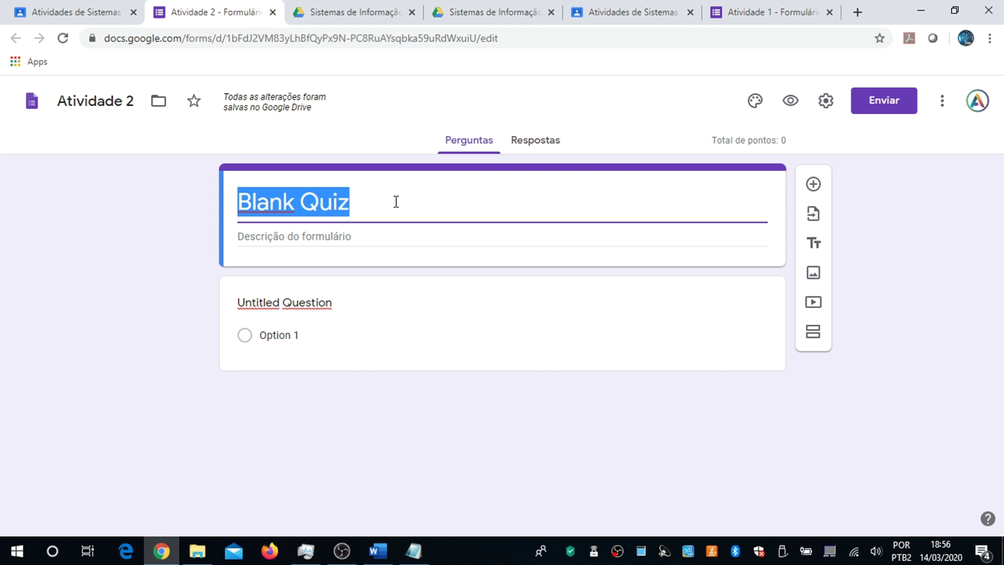
{"action": "type", "text": "Questionário 2 de Sistemas de Informação"}
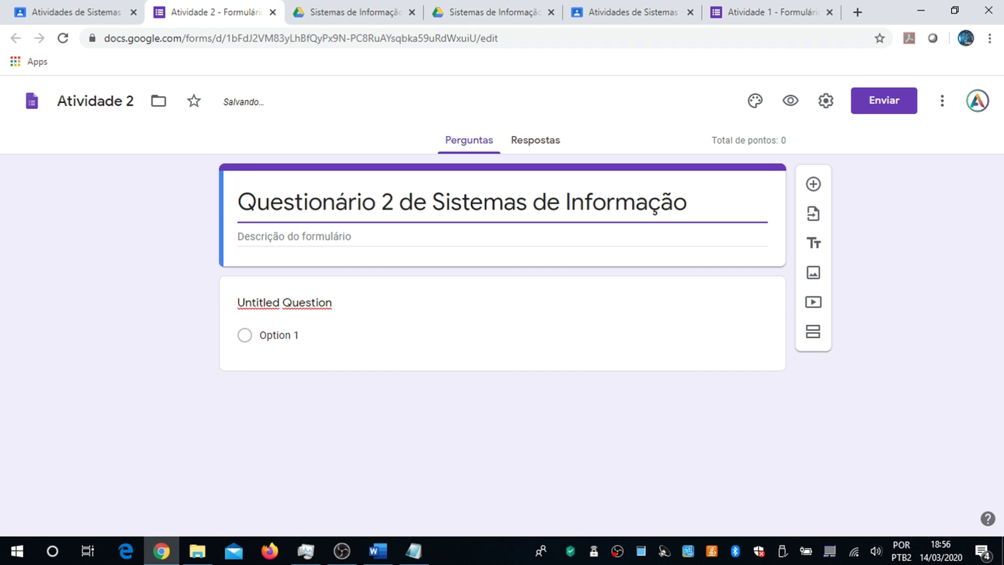
{"action": "key", "text": "alt+Tab"}
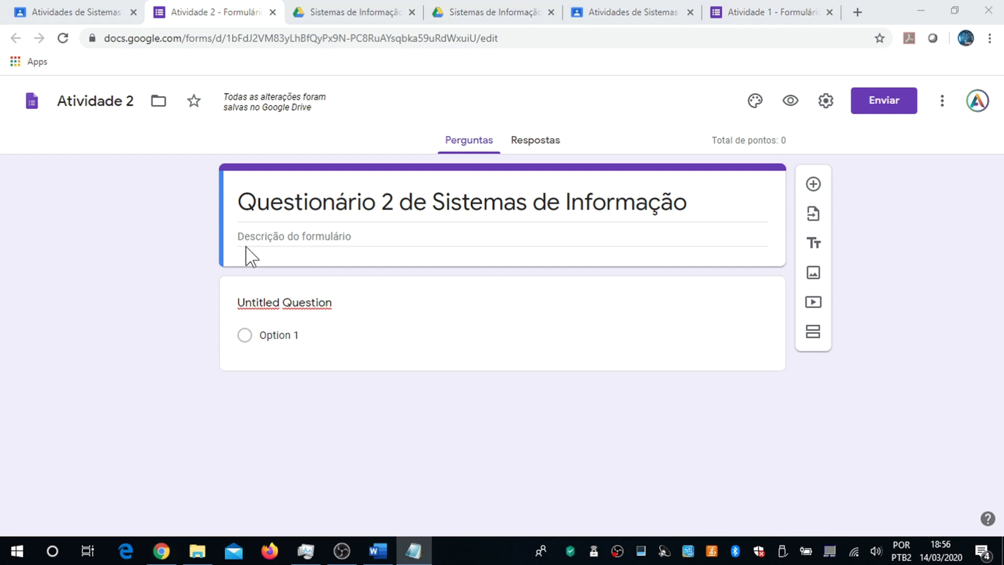
{"action": "left_click", "coordinate": [307, 235]}
{"action": "type", "text": "Responda de forma individual as questões abaixo"}
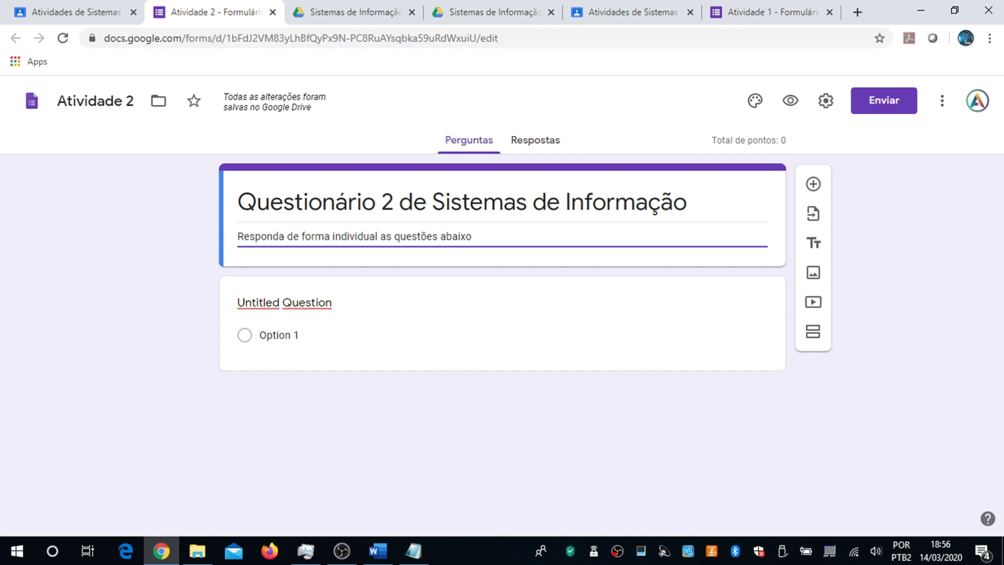
- Set the first question to "As três atividades básicas em um sistema de informação que produz as informações usadas para as operações de controle das organizações são:"
{"action": "key", "text": "alt+Tab"}
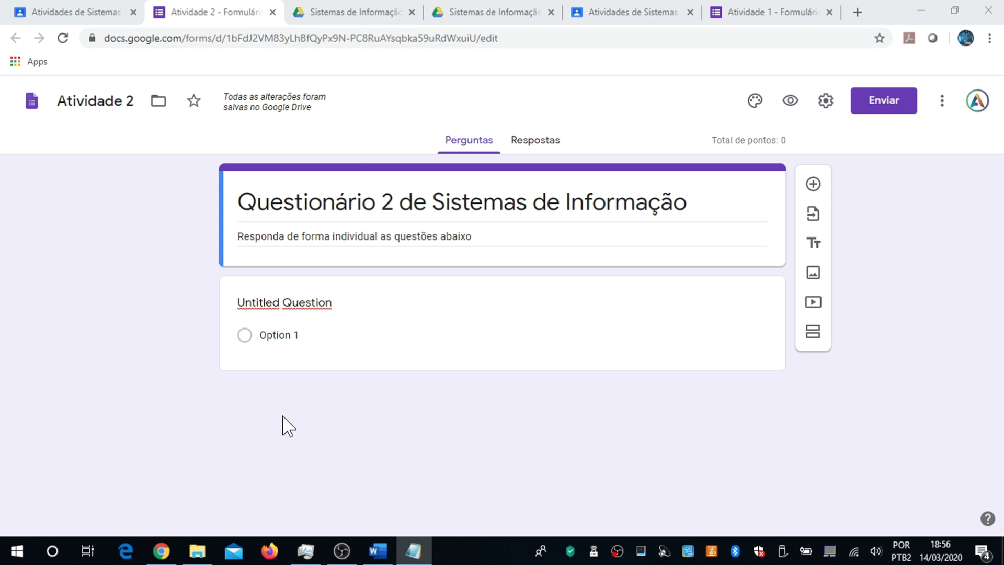
{"action": "left_click", "coordinate": [318, 301]}
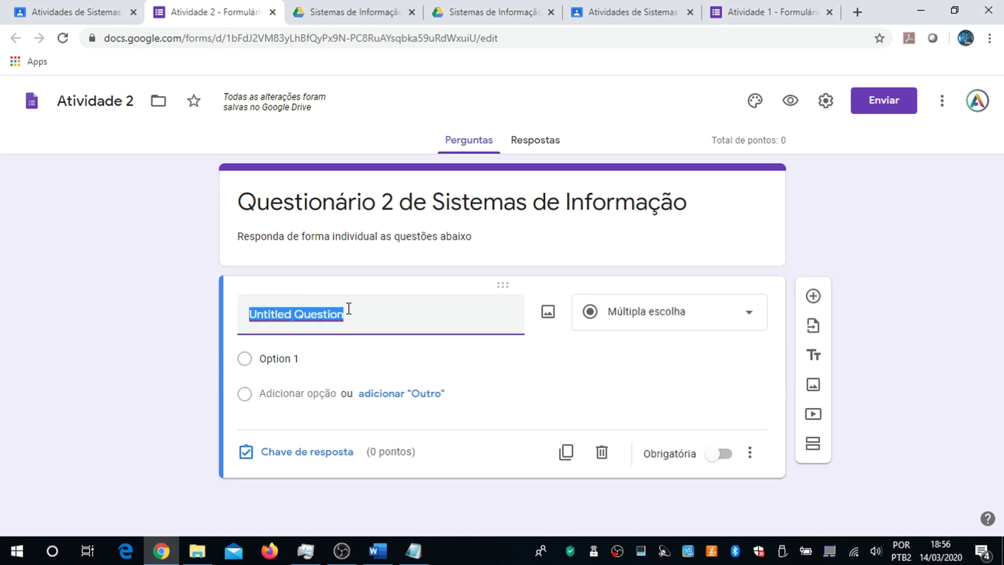
{"action": "type", "text": "As três atividades básicas em um sistema de informação que produz as informações usadas para as operações de controle das organizações são:"}
- Enter the first question's options: "A recuperação da informação, pesquisa e análise.", "Entrada, saída e feedback.", "Entrada, processamento e saída.", "A análise de dados, processamento e feedback."
{"action": "key", "text": "alt+Tab"}
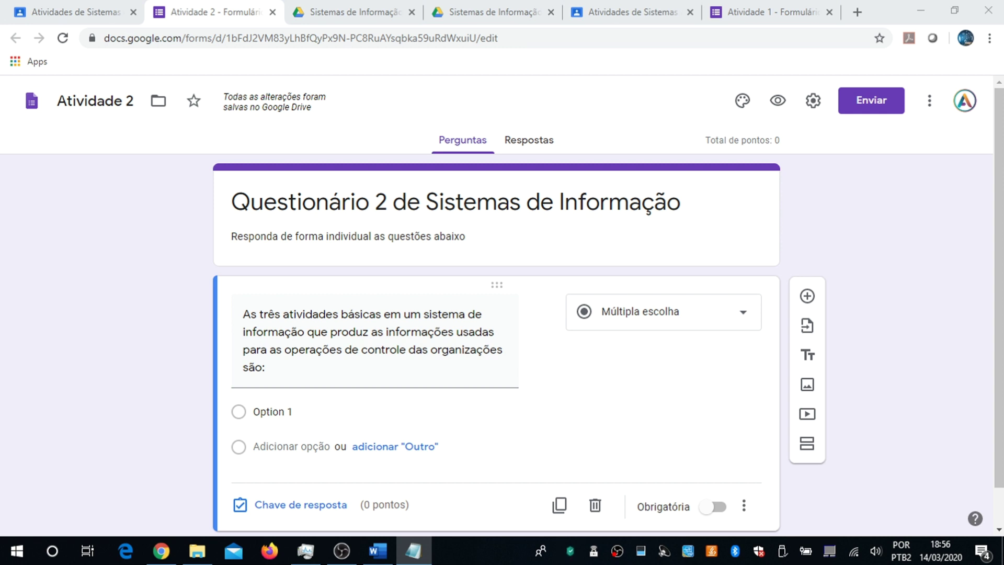
{"action": "left_click", "coordinate": [282, 410]}
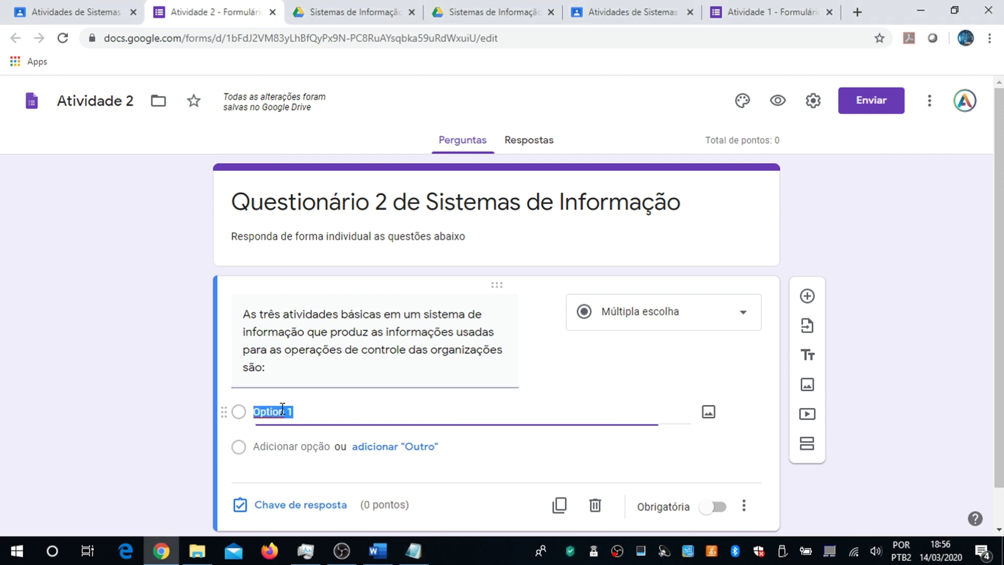
{"action": "type", "text": "A recuperação da informação, pesquisa e análise. Entrada, saída e feedback. Entrada, processamento e saída. A análise de dados, processamento e feedback."}
- In the first question's answer key, assign 10 points and mark "Entrada, processamento e saída." as correct
{"action": "scroll", "coordinate": [396, 434], "scroll_direction": "down", "scroll_amount": 3}
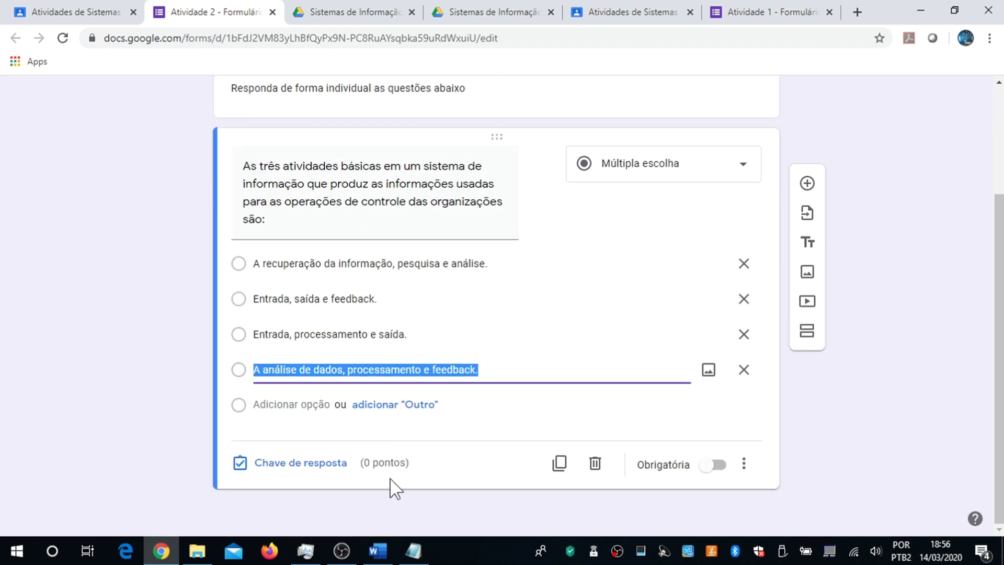
{"action": "left_click", "coordinate": [318, 462]}
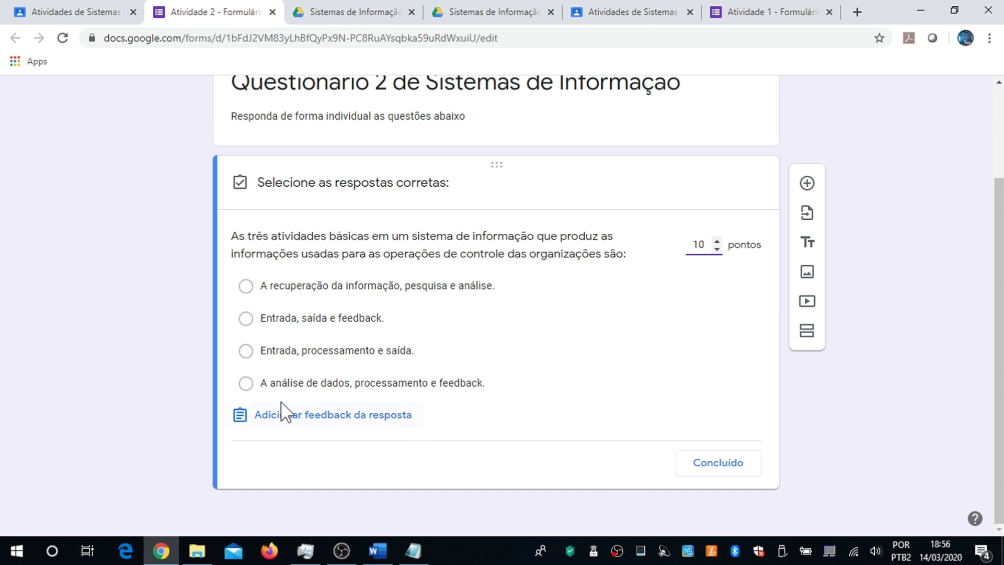
{"action": "left_click", "coordinate": [270, 358]}
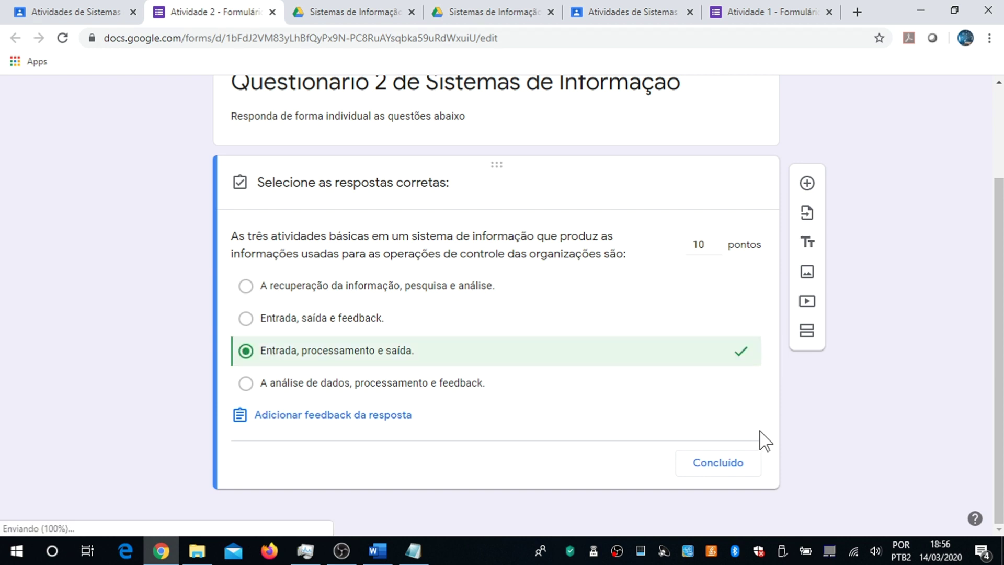
- Save the answer feedback "Se esforce um pouco mais!" for incorrect and "Parabéns você acertou!" for correct responses, and finish the answer key
{"action": "left_click", "coordinate": [398, 417]}
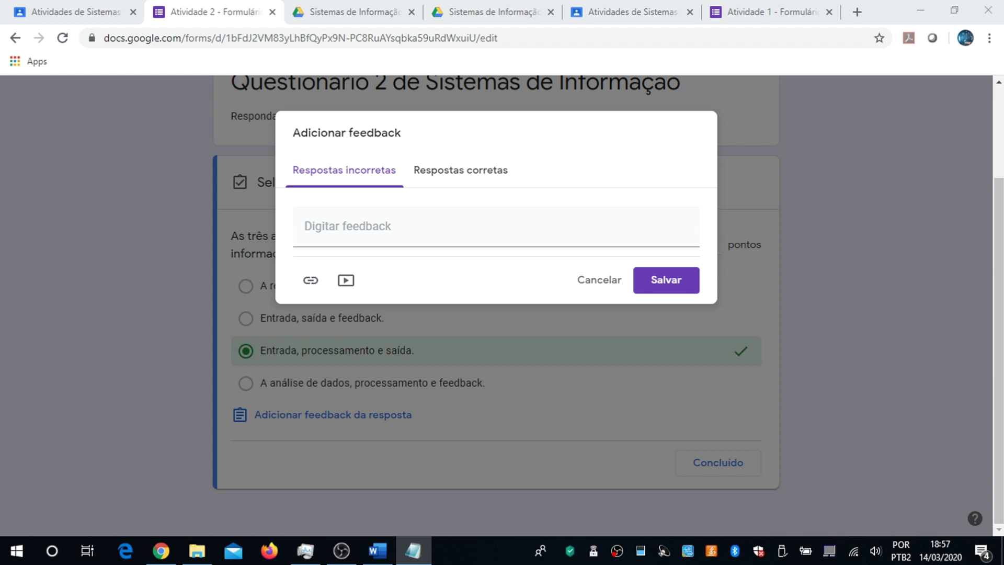
{"action": "left_click", "coordinate": [424, 225]}
{"action": "type", "text": "Se esforce um pouco mais!"}
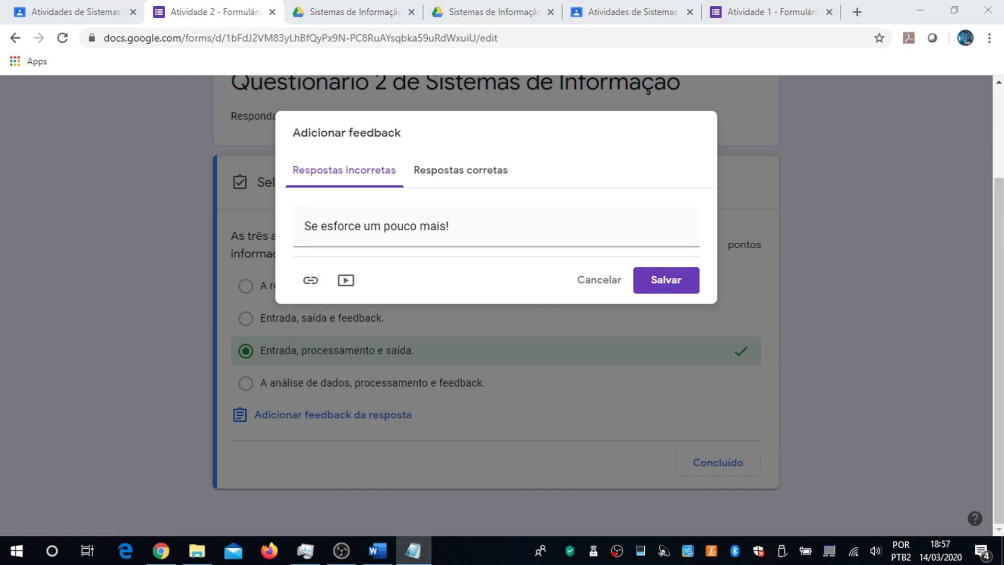
{"action": "left_click", "coordinate": [498, 178]}
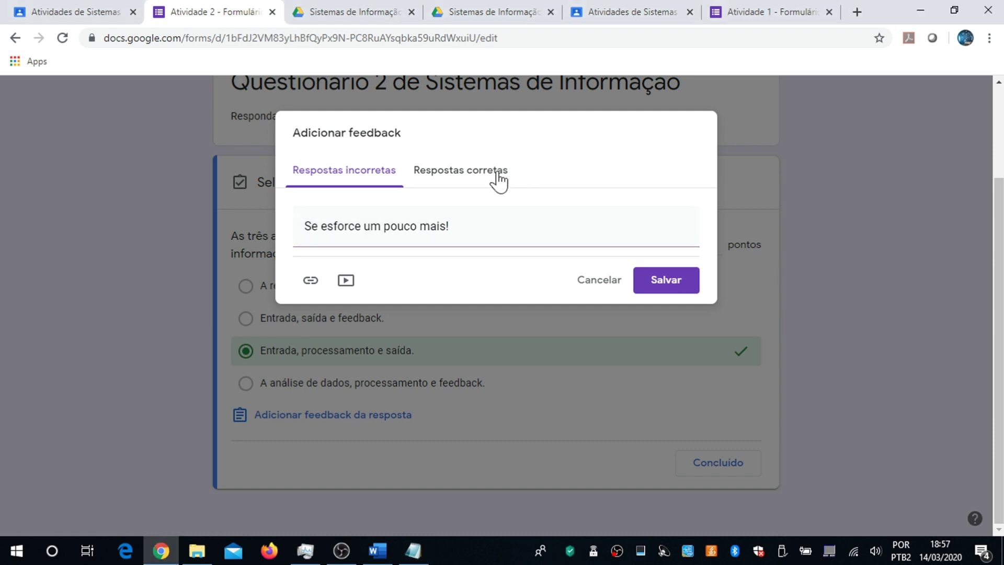
{"action": "left_click", "coordinate": [454, 235]}
{"action": "type", "text": "Parabéns você acertou!"}
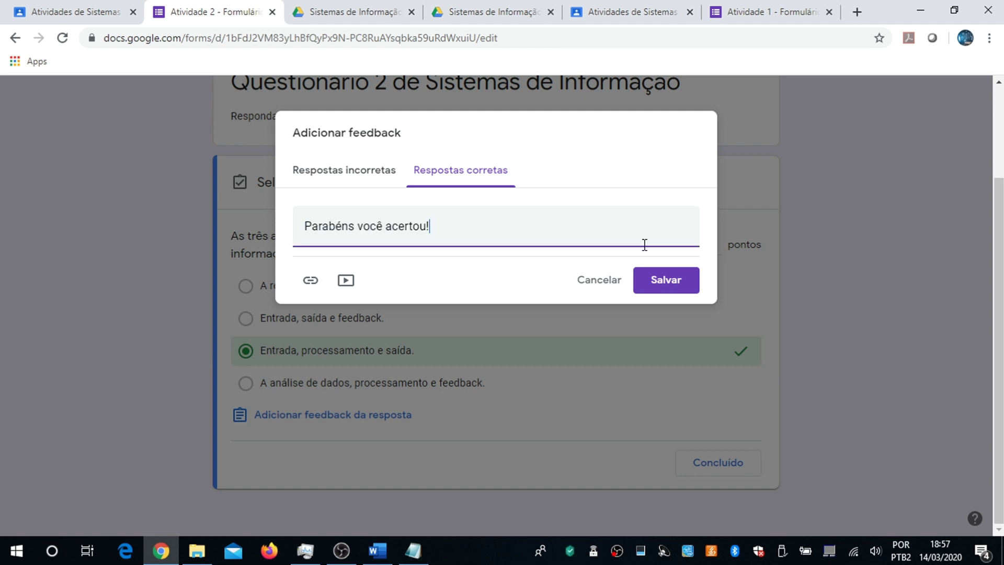
{"action": "left_click", "coordinate": [668, 280]}
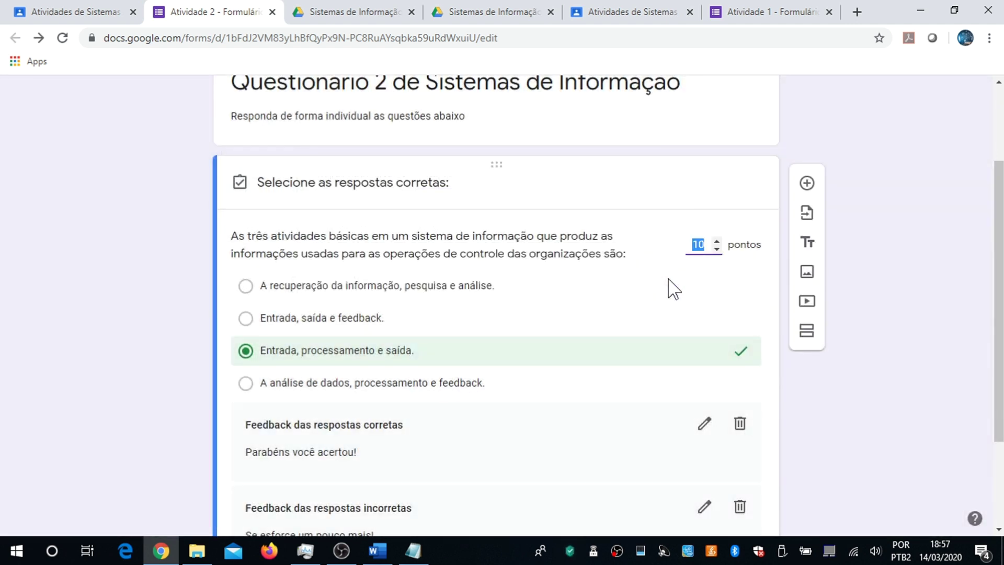
{"action": "scroll", "coordinate": [669, 290], "scroll_direction": "down", "scroll_amount": 3}
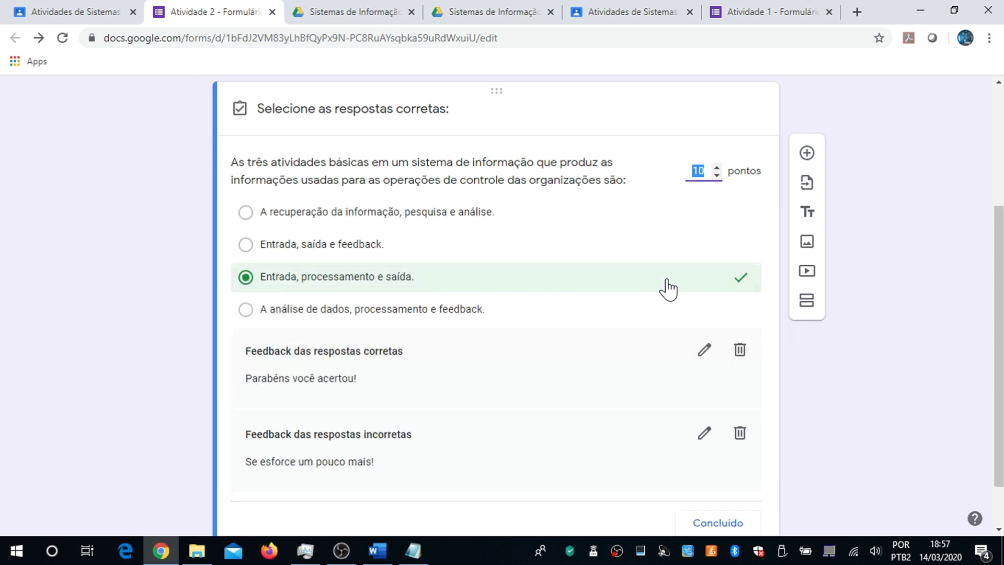
{"action": "left_click", "coordinate": [719, 471]}
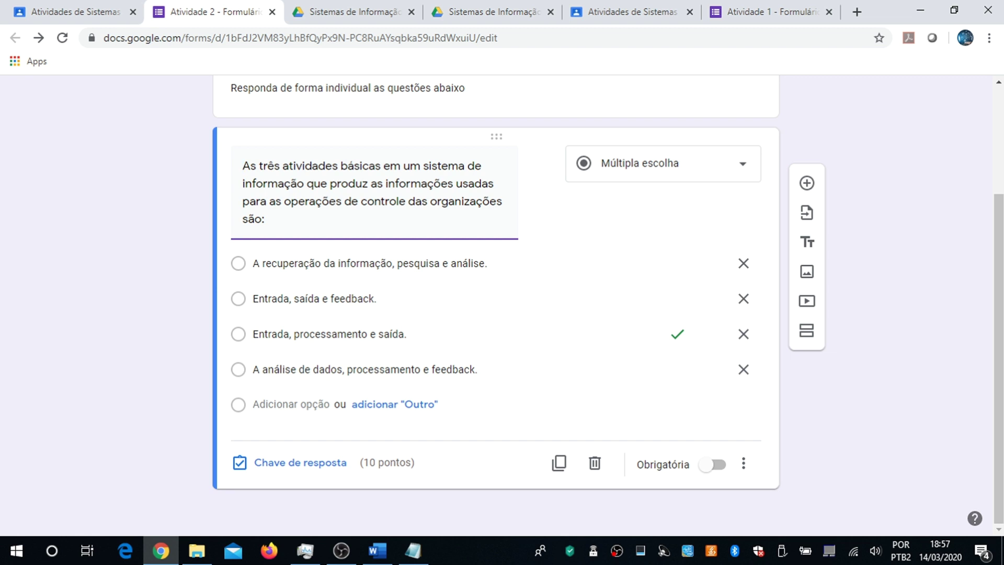
- Add a second question of type Parágrafo asking "Como a Internet alterou as forças competitivas e a vantagem competitiva?"
{"action": "key", "text": "alt+Tab"}
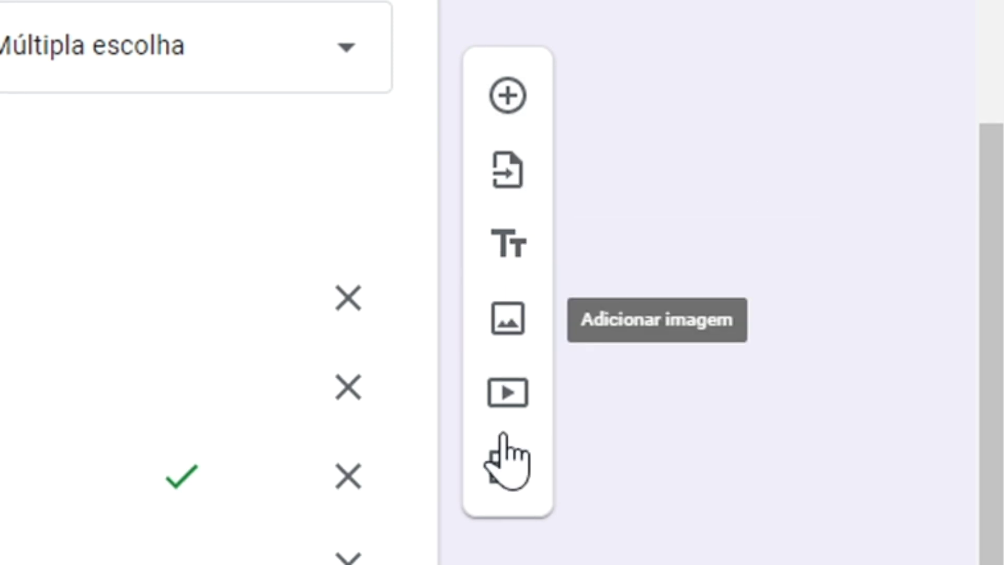
{"action": "left_click", "coordinate": [510, 109]}
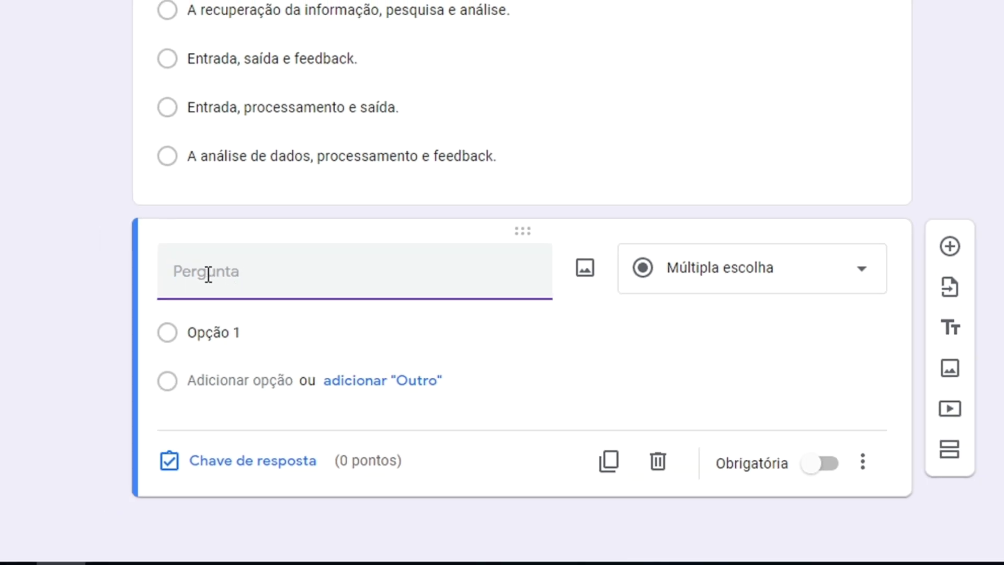
{"action": "type", "text": "Como a Internet alterou as forças competitivas e a vantagem competitiva?"}
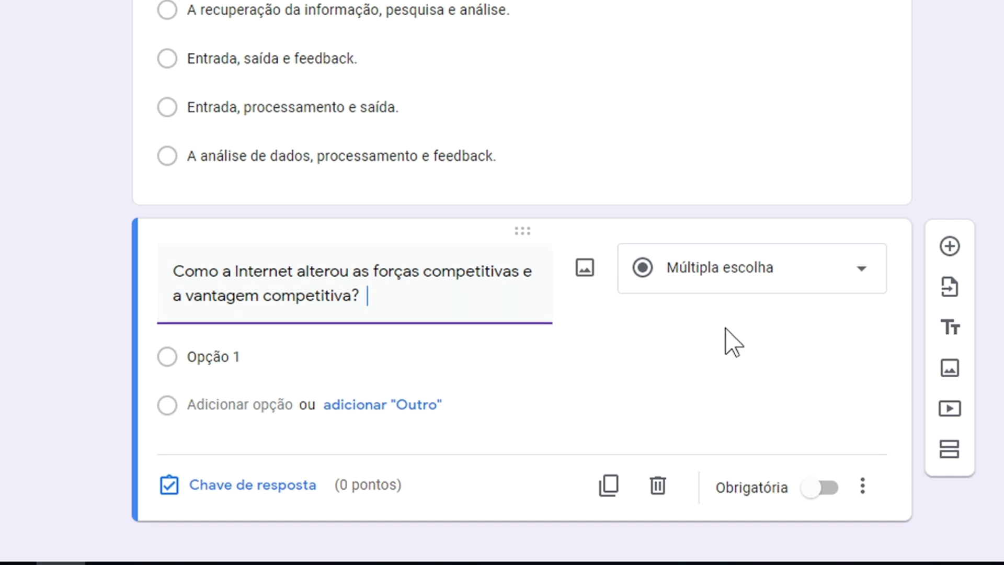
{"action": "left_click", "coordinate": [863, 267]}
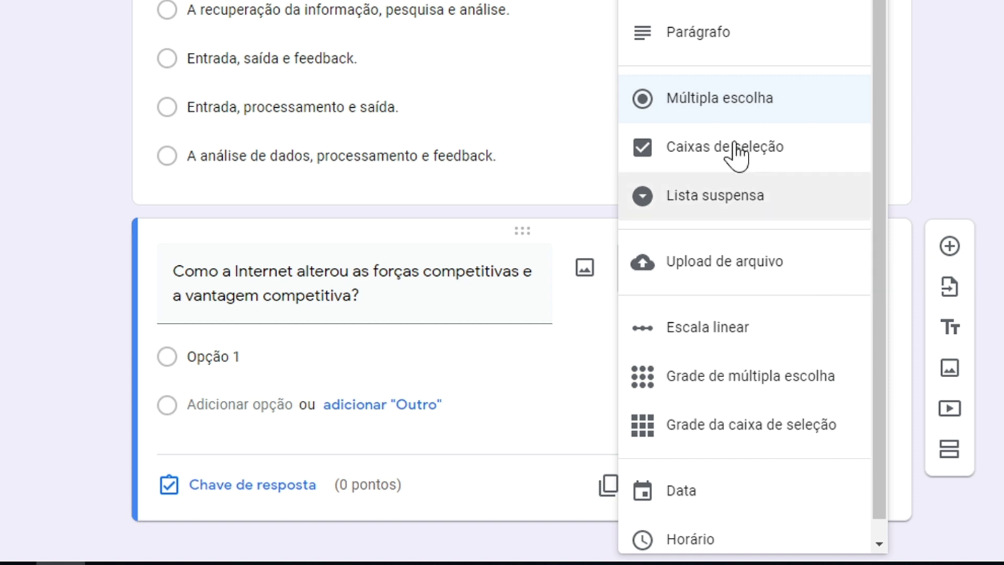
{"action": "left_click", "coordinate": [747, 50]}
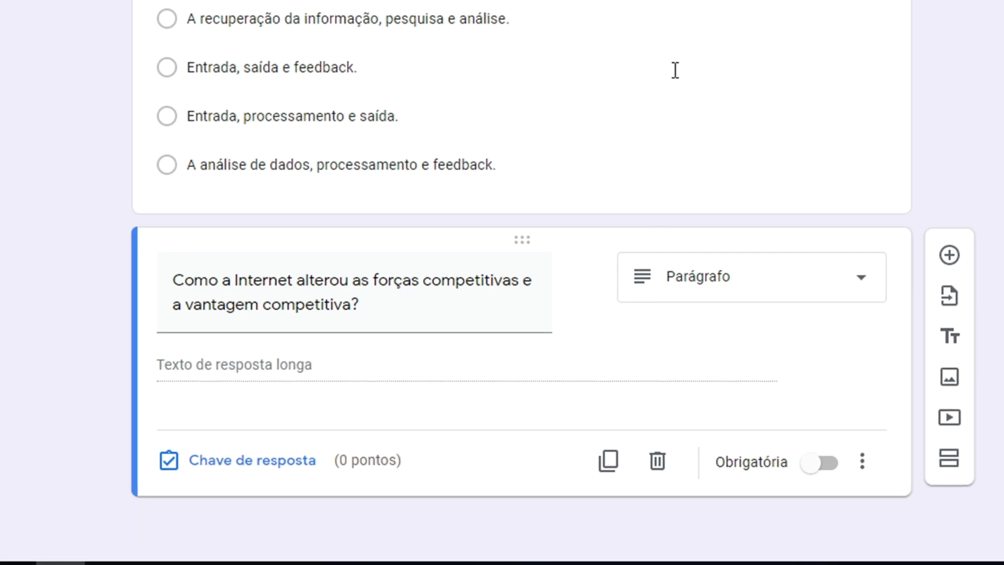
- Assign 10 points to the paragraph question in its answer key and close the key
{"action": "scroll", "coordinate": [676, 70], "scroll_direction": "up", "scroll_amount": 4}
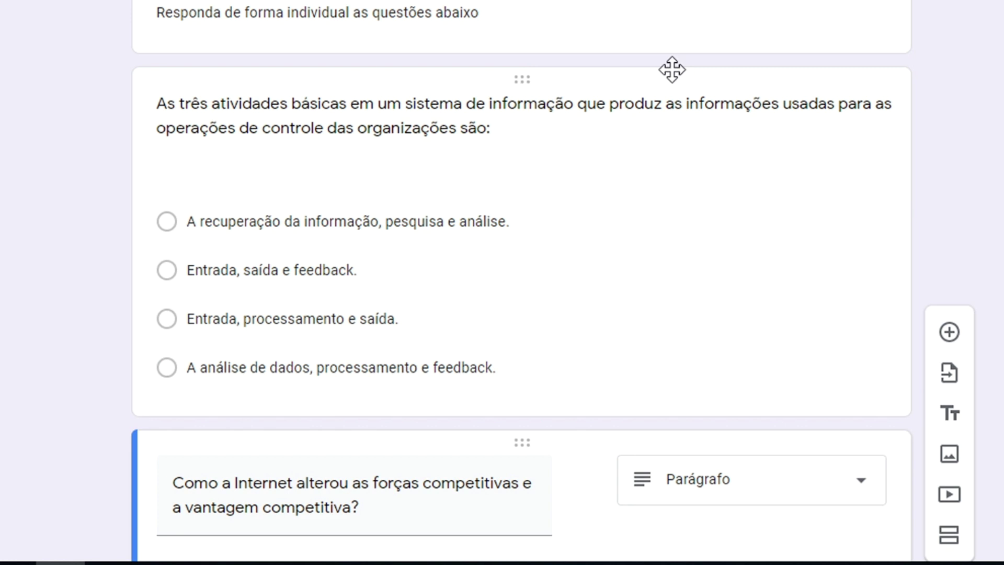
{"action": "scroll", "coordinate": [748, 259], "scroll_direction": "down", "scroll_amount": 4}
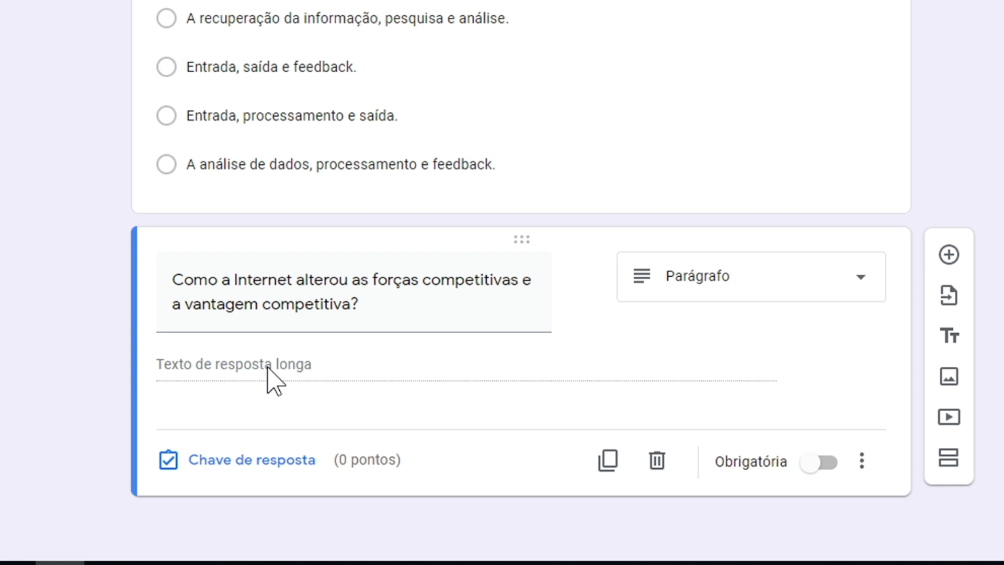
{"action": "left_click", "coordinate": [239, 462]}
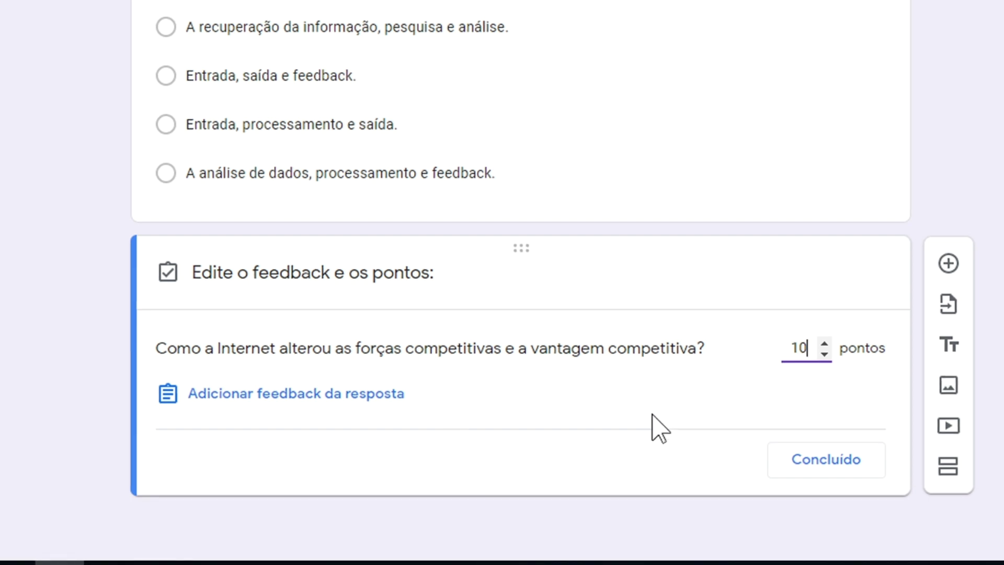
{"action": "left_click", "coordinate": [814, 465]}
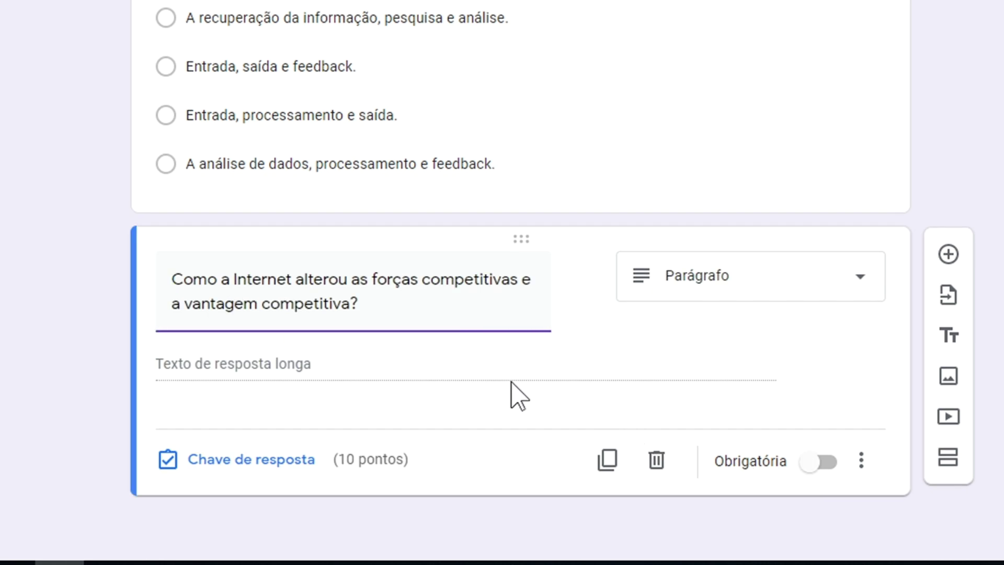
- In the form's general settings, turn on "Coletar endereços de e-mail" and "Limitar a 1 resposta"
{"action": "scroll", "coordinate": [508, 382], "scroll_direction": "up", "scroll_amount": 6}
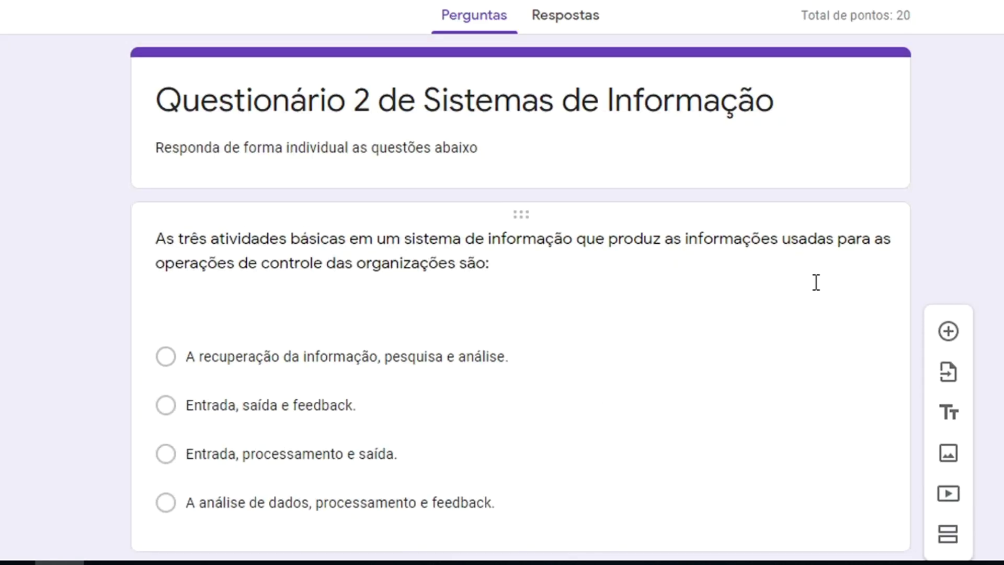
{"action": "left_click", "coordinate": [981, 0]}
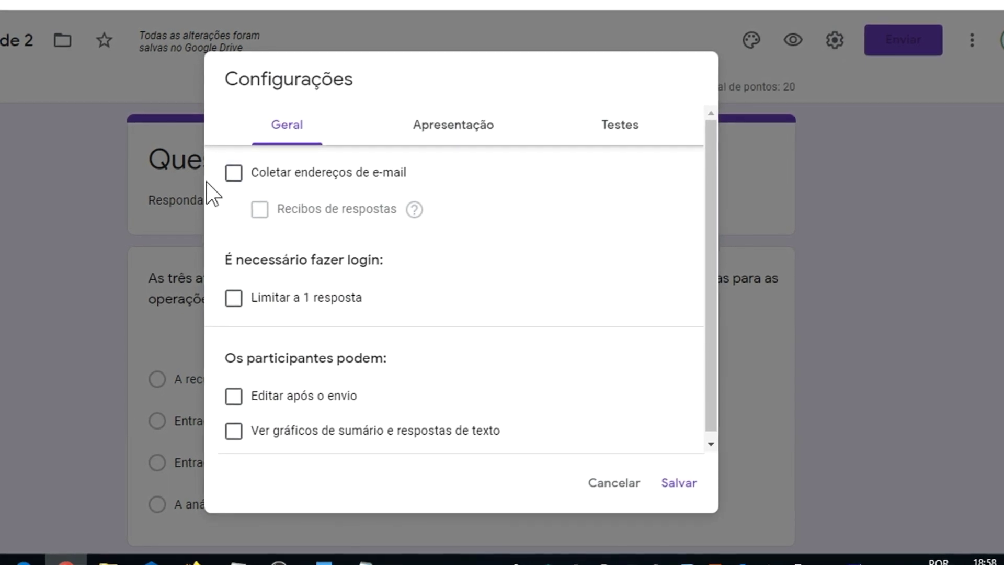
{"action": "left_click", "coordinate": [232, 180]}
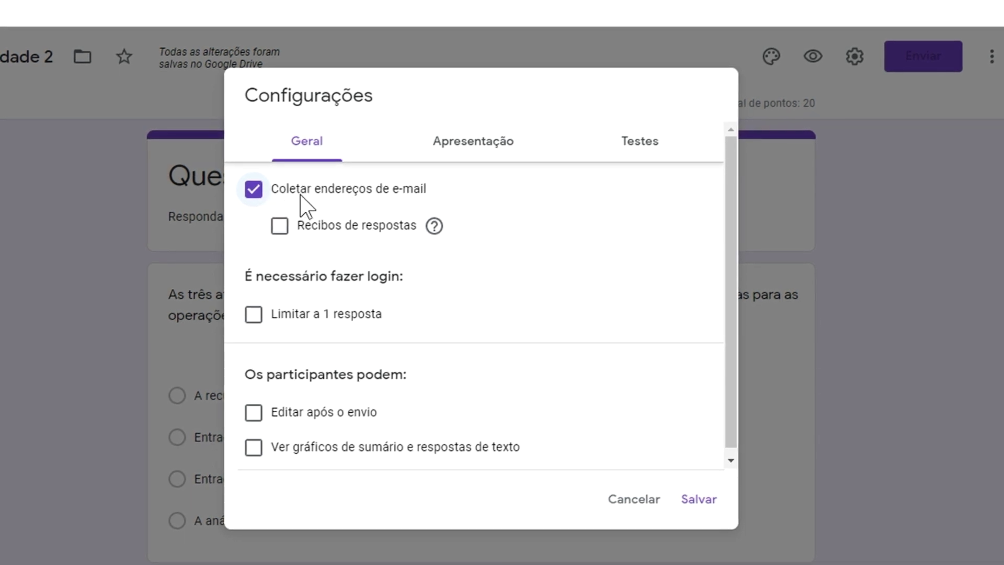
{"action": "left_click", "coordinate": [257, 317]}
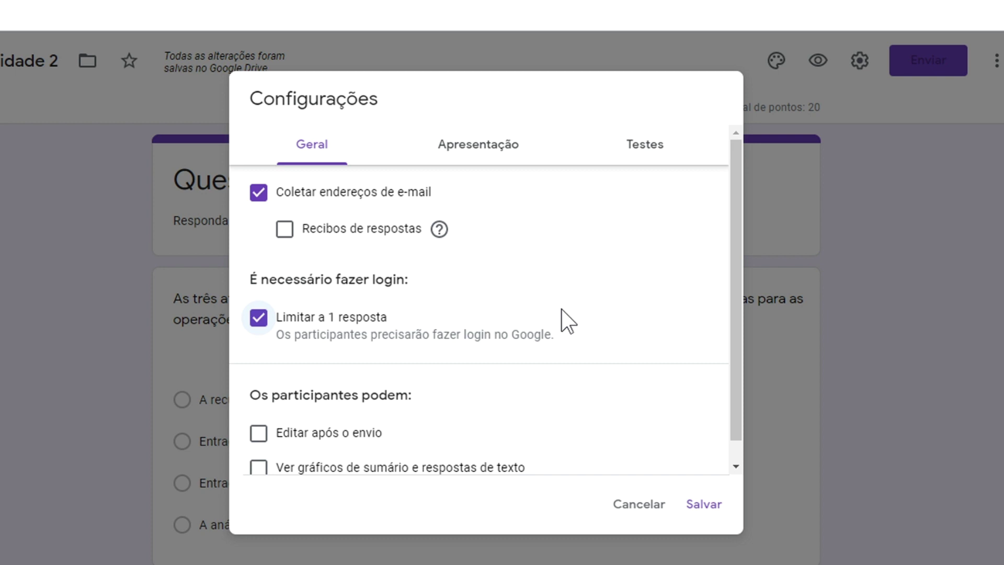
- Set the quiz grade release to "Posteriormente, depois da revisão manual" and save the form settings
{"action": "left_click", "coordinate": [651, 152]}
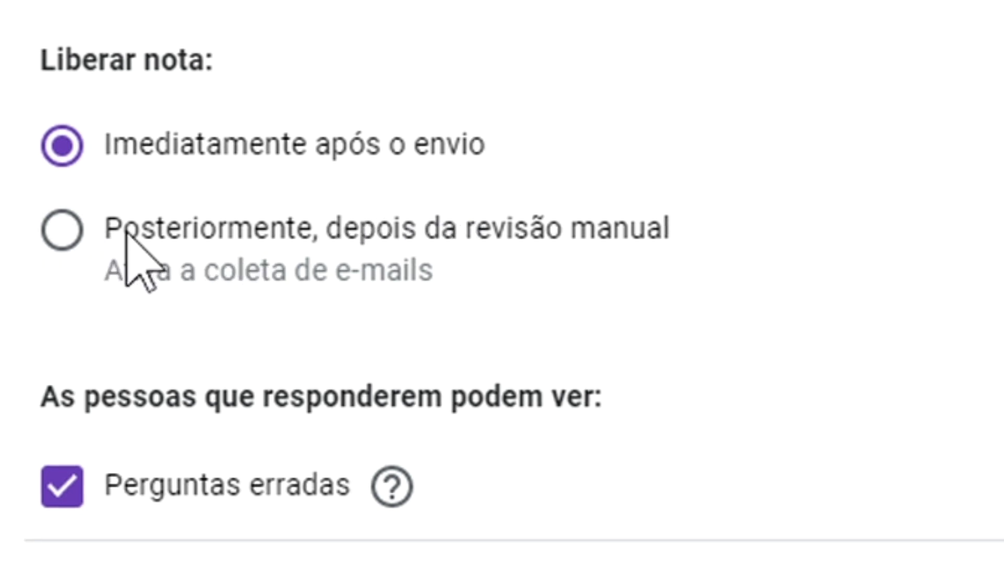
{"action": "left_click", "coordinate": [62, 230]}
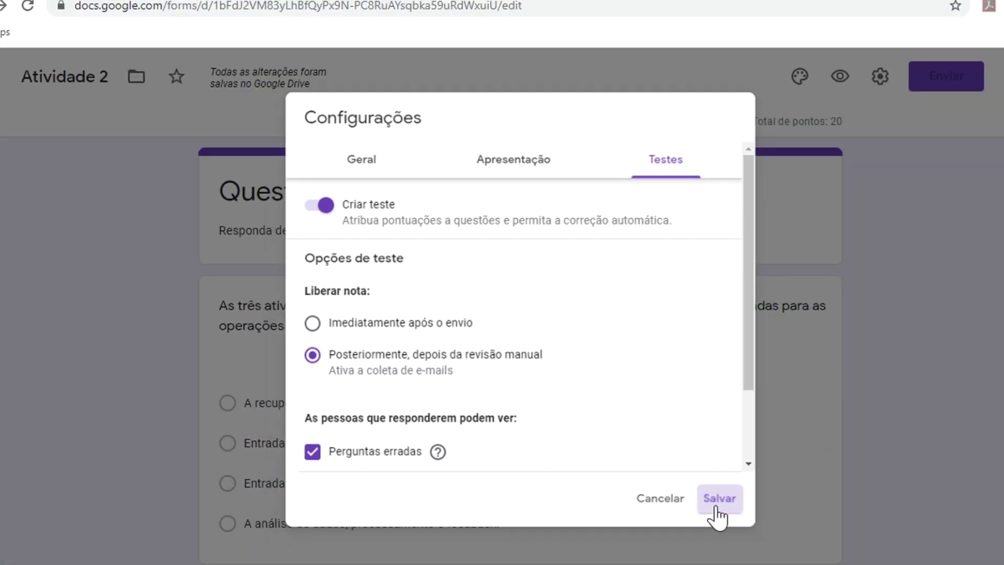
{"action": "left_click", "coordinate": [718, 499]}
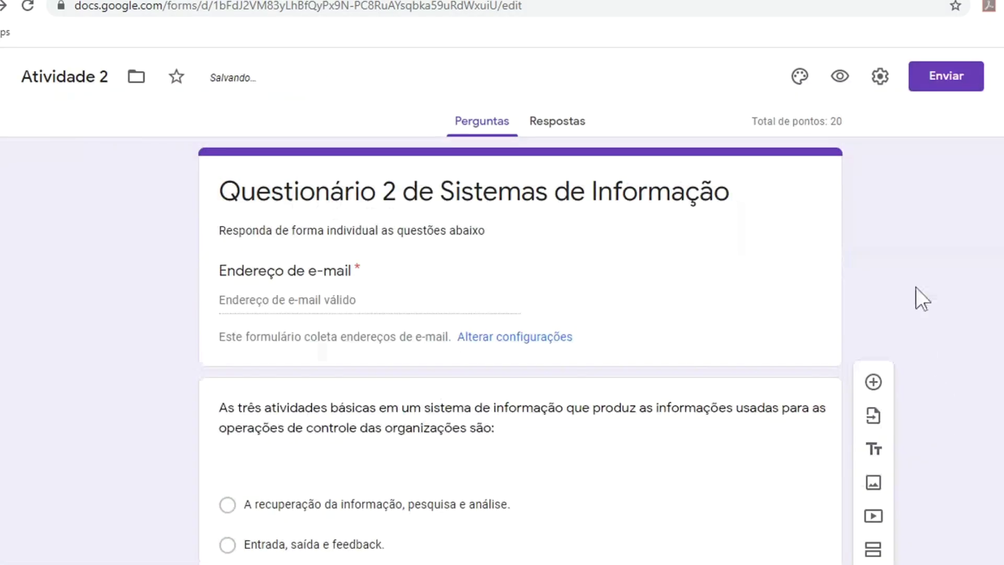
- Preview the form as a respondent and review the e-mail field and both questions down to the paragraph answer
{"action": "left_click", "coordinate": [841, 76]}
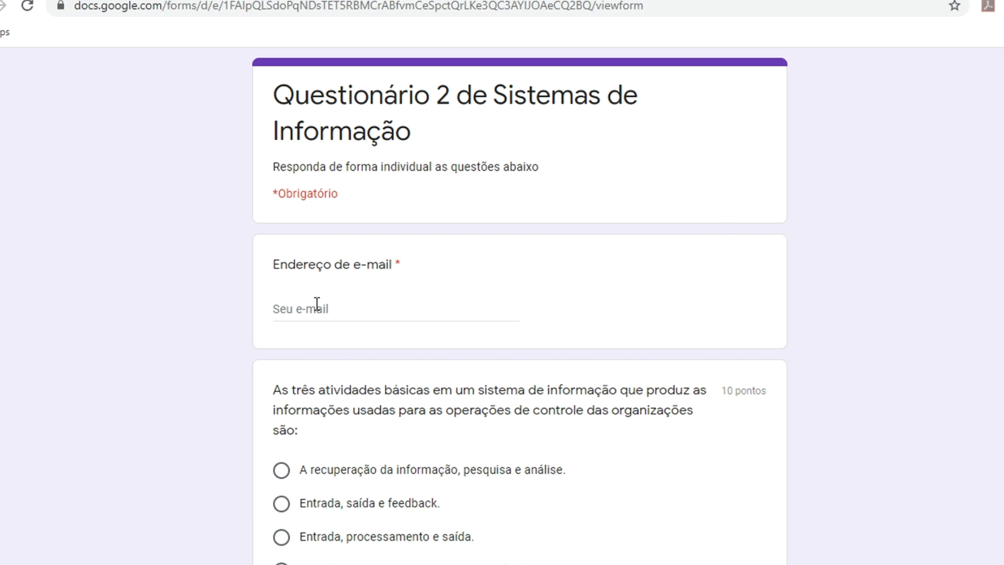
{"action": "scroll", "coordinate": [620, 290], "scroll_direction": "down", "scroll_amount": 5}
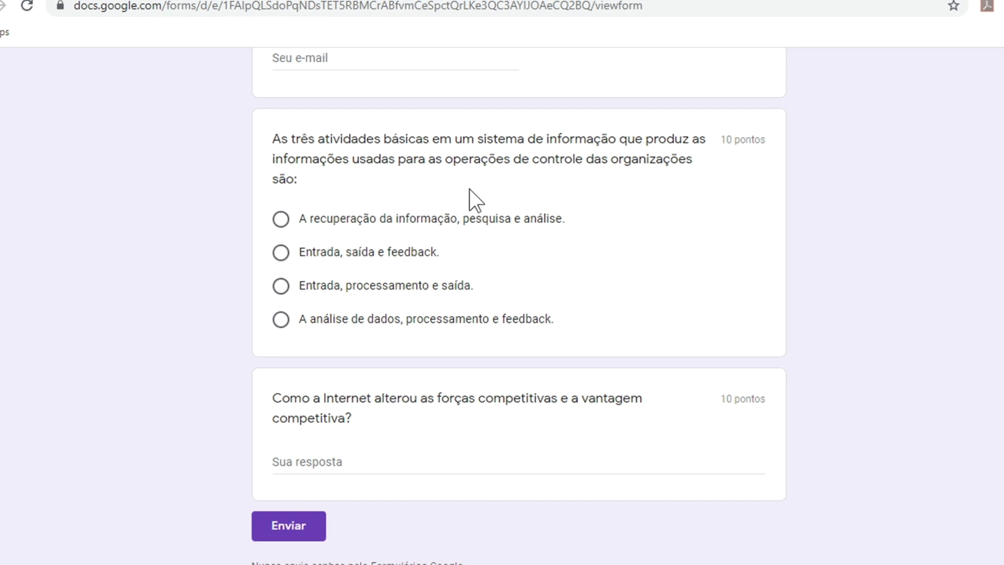
{"action": "left_click", "coordinate": [323, 462]}
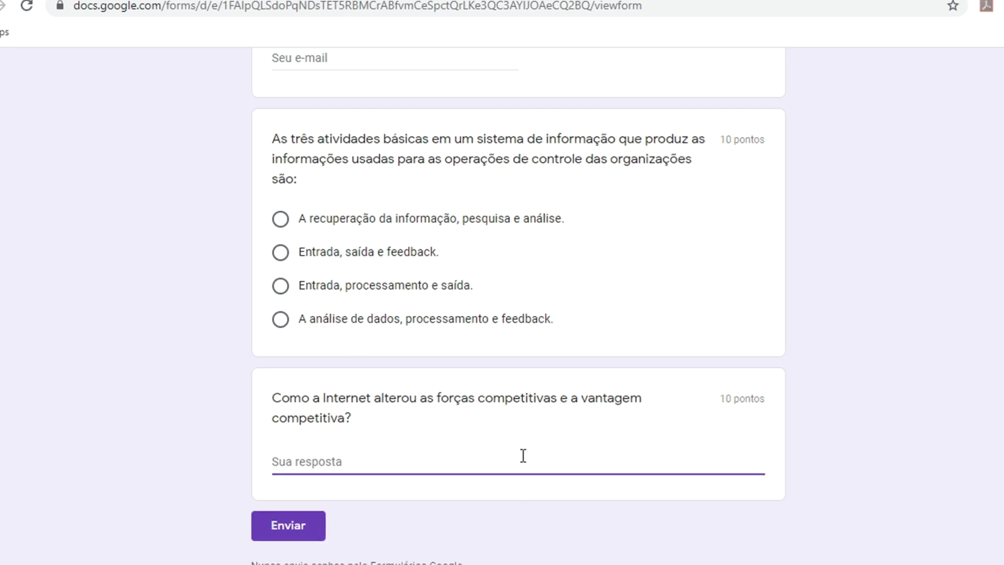
{"action": "scroll", "coordinate": [523, 456], "scroll_direction": "up", "scroll_amount": 5}
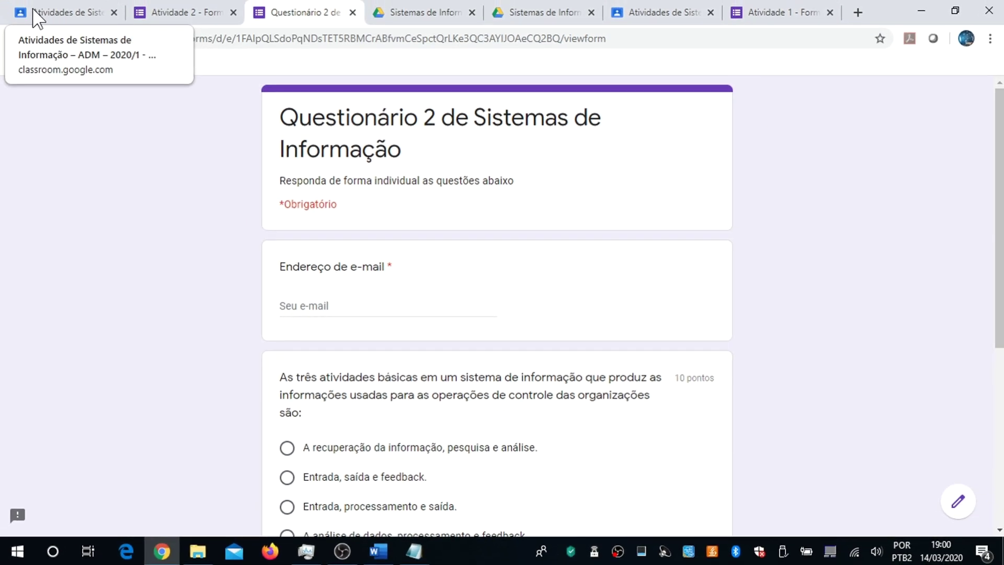
- Return to the Atividade 2 assignment in Google Classroom and set its points to 20
{"action": "left_click", "coordinate": [67, 12]}
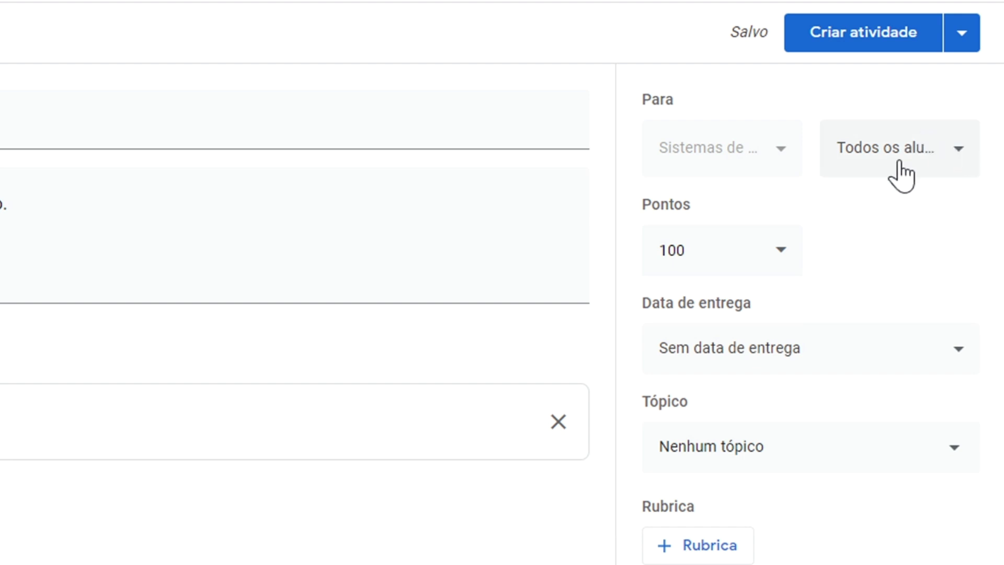
{"action": "left_click_drag", "start_coordinate": [719, 255], "coordinate": [654, 253]}
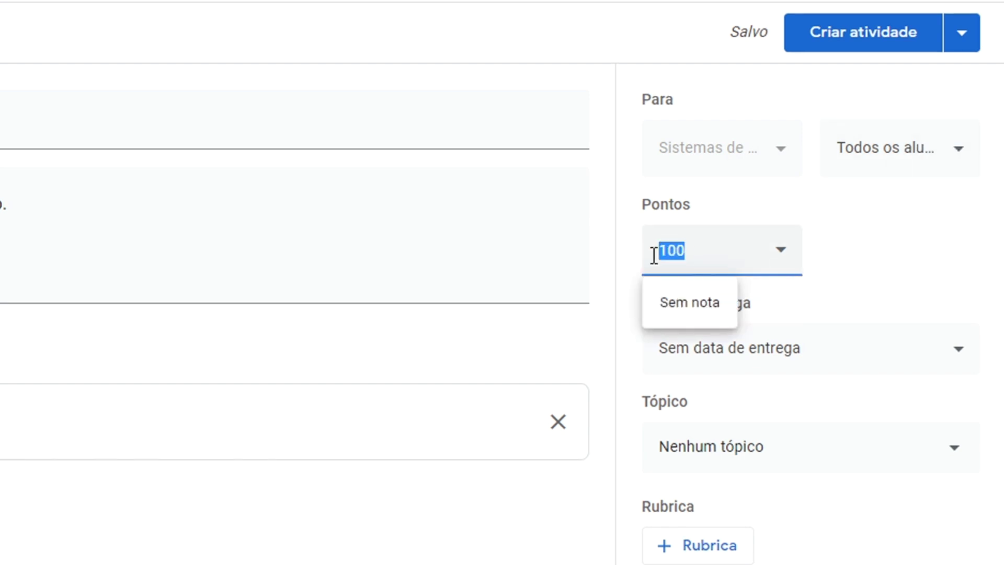
{"action": "type", "text": "20"}
{"action": "left_click", "coordinate": [932, 267]}
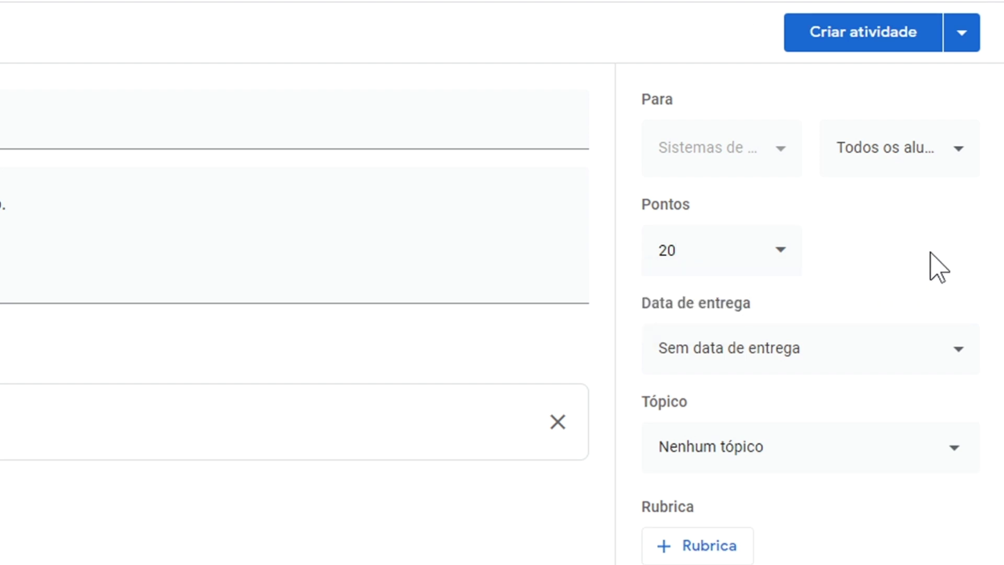
- Set the assignment's due date to 2 April 2020, without a time
{"action": "left_click", "coordinate": [965, 361]}
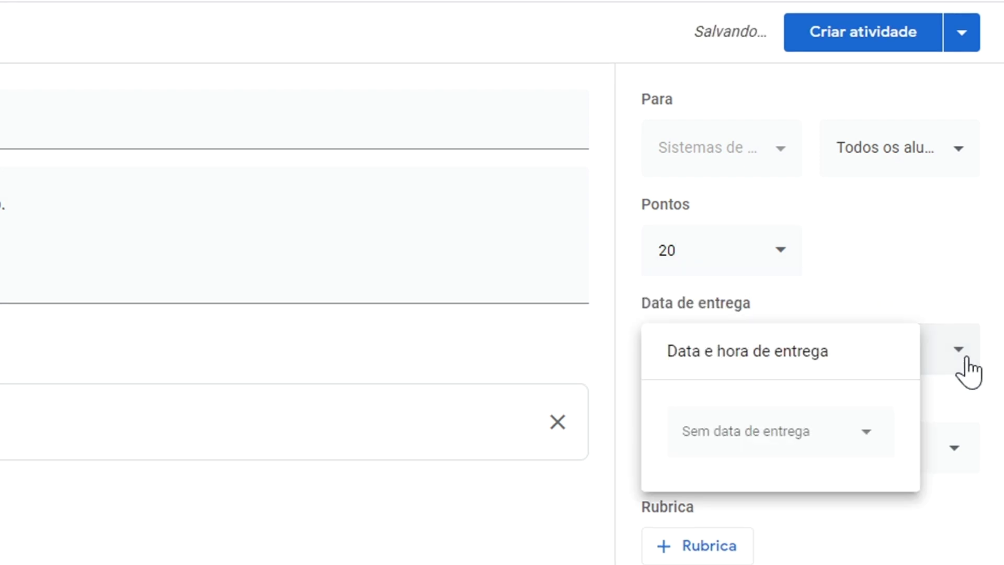
{"action": "left_click", "coordinate": [869, 443]}
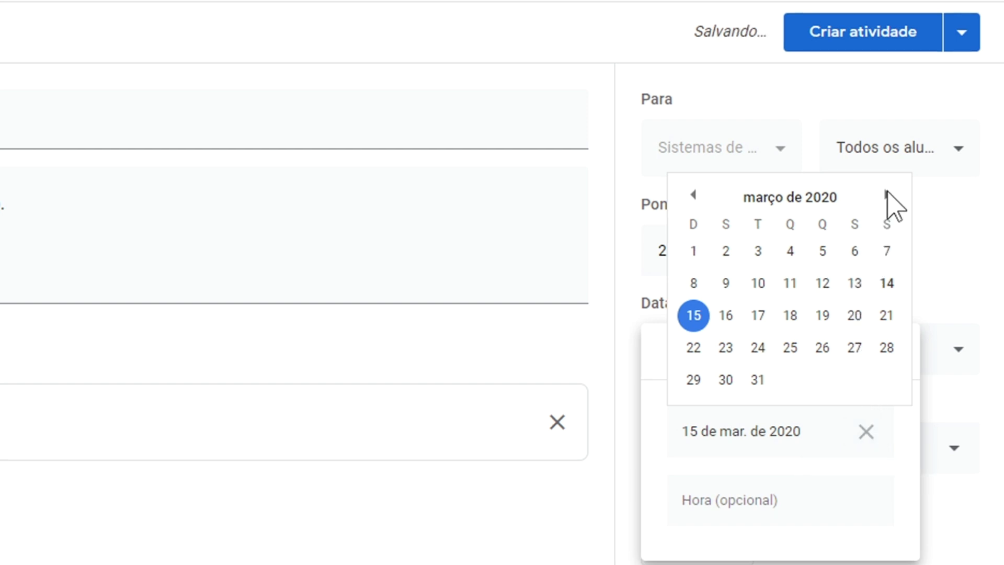
{"action": "left_click", "coordinate": [888, 195]}
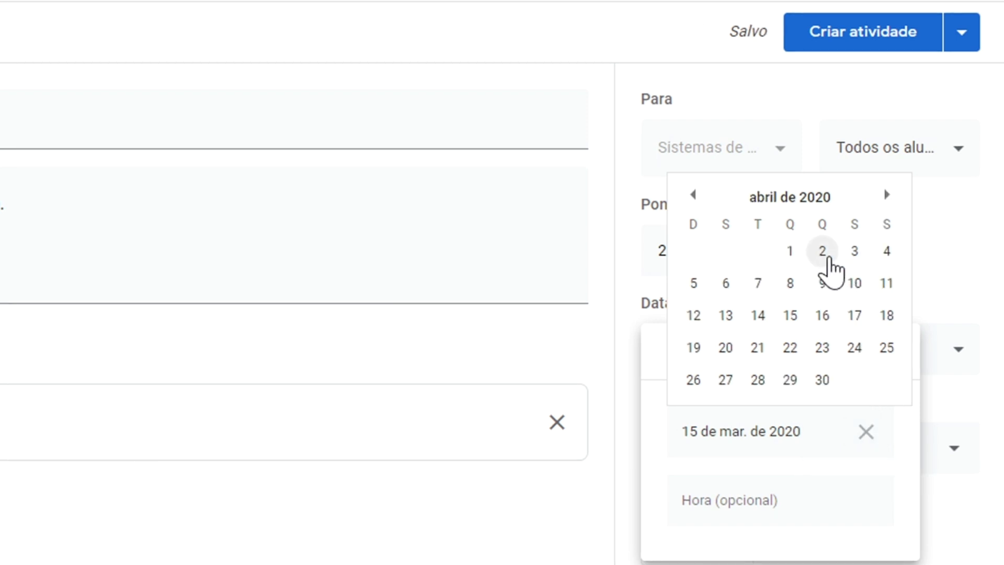
{"action": "left_click", "coordinate": [823, 251]}
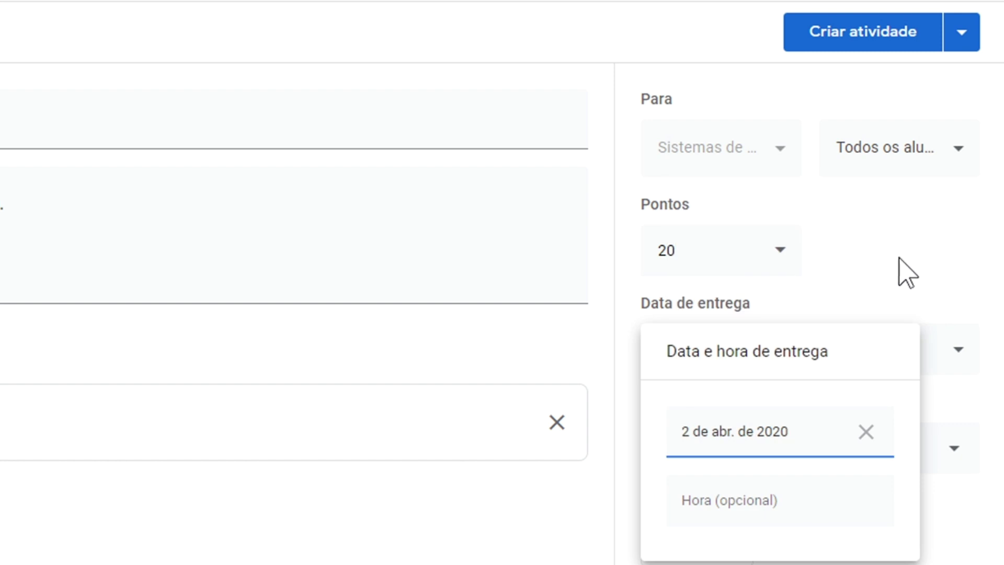
{"action": "left_click", "coordinate": [902, 293]}
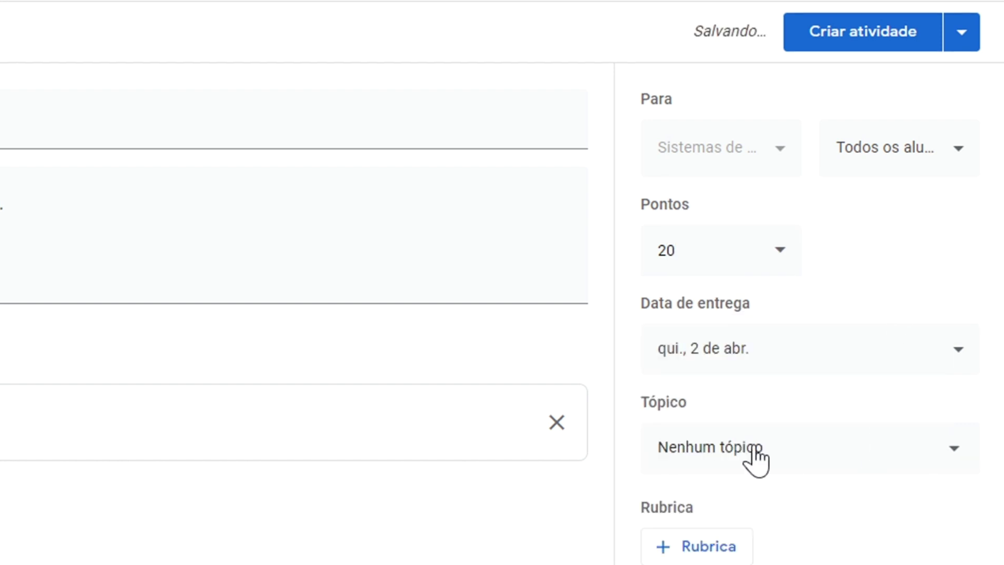
- Assign the topic Avaliações to Atividade 2 and publish the assignment
{"action": "left_click", "coordinate": [957, 460]}
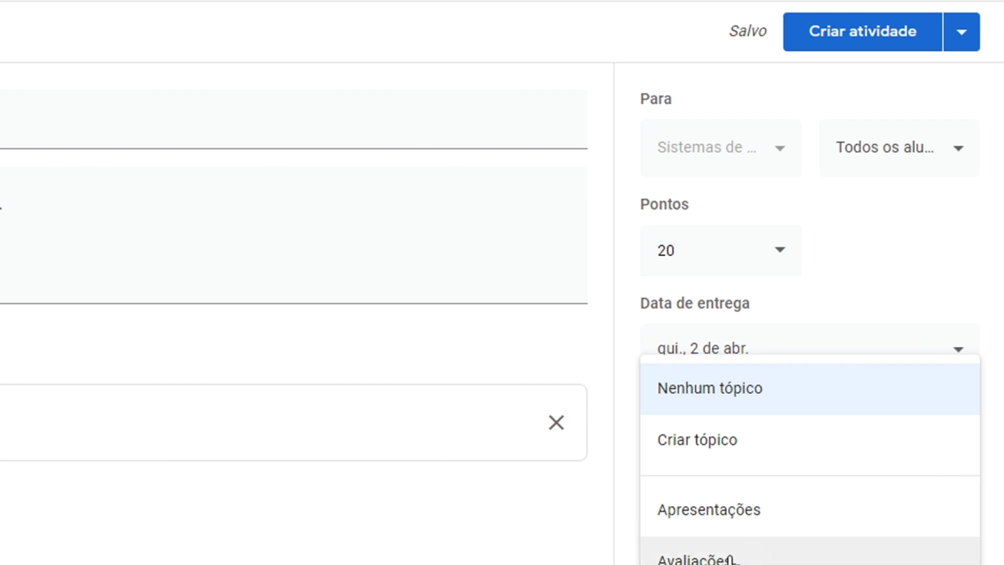
{"action": "left_click", "coordinate": [730, 559]}
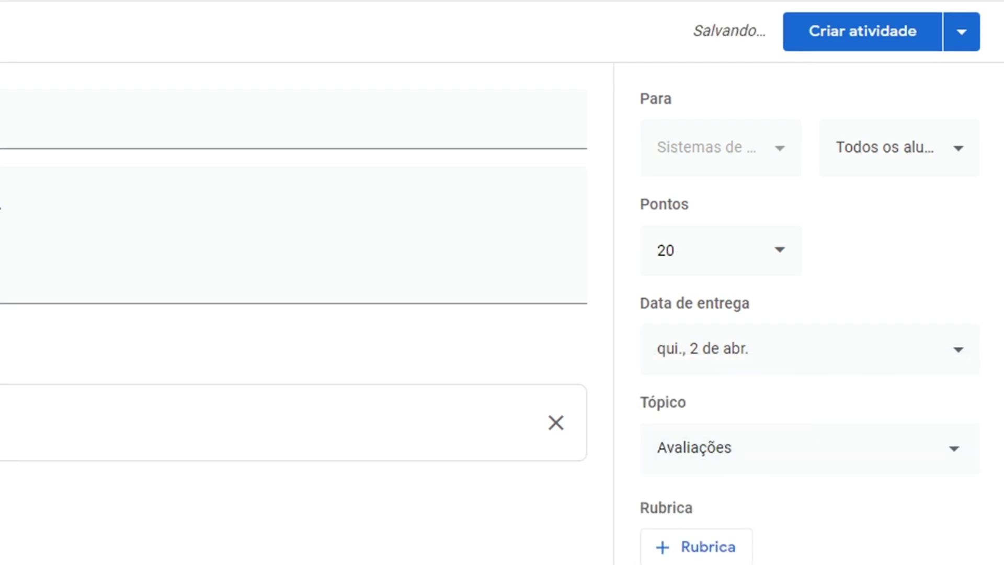
{"action": "left_click", "coordinate": [875, 36]}
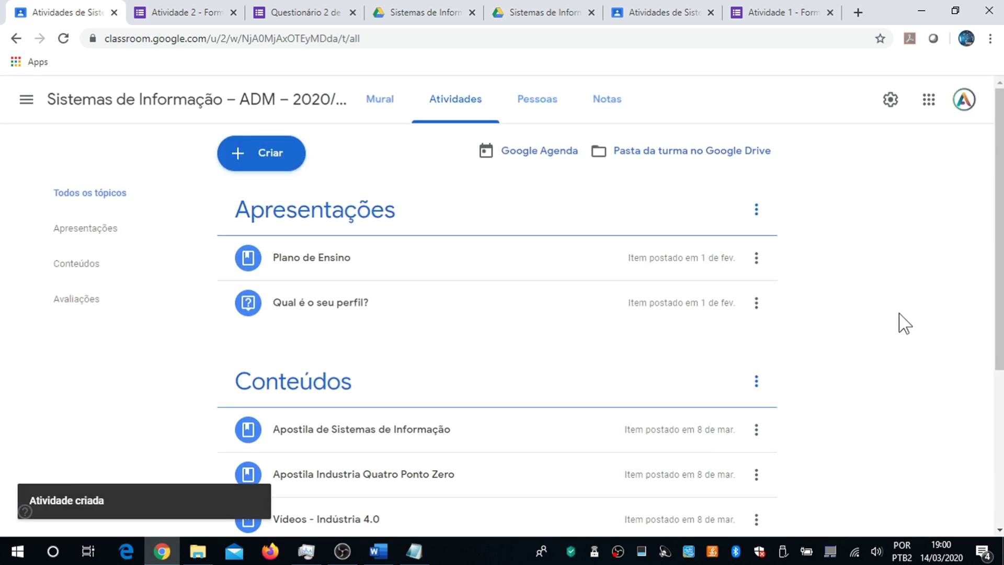
- Reorder the Avaliações topic so that Atividade 1 comes before Atividade 2
{"action": "scroll", "coordinate": [904, 280], "scroll_direction": "down", "scroll_amount": 4}
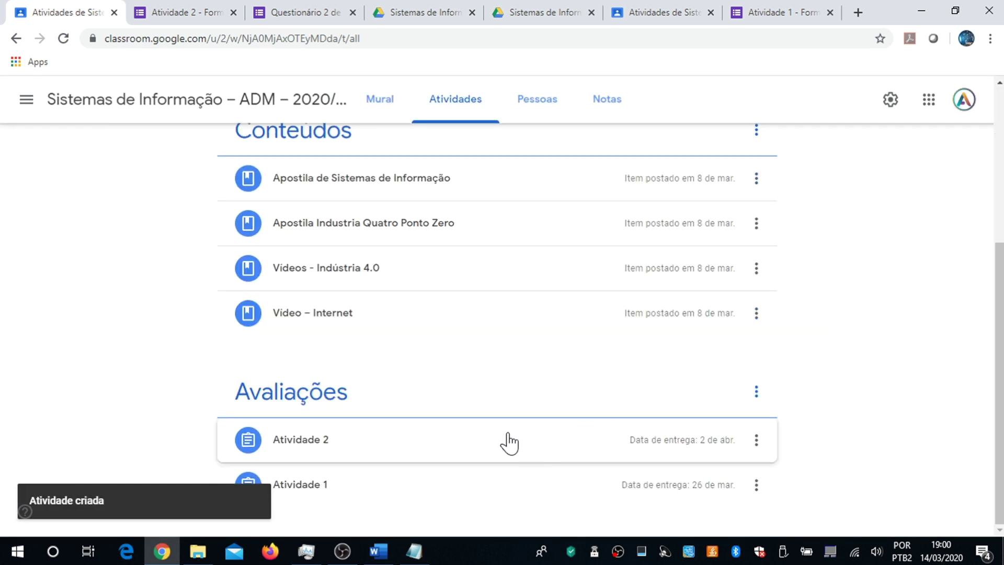
{"action": "left_click", "coordinate": [382, 505]}
{"action": "left_click_drag", "start_coordinate": [382, 504], "coordinate": [381, 441]}
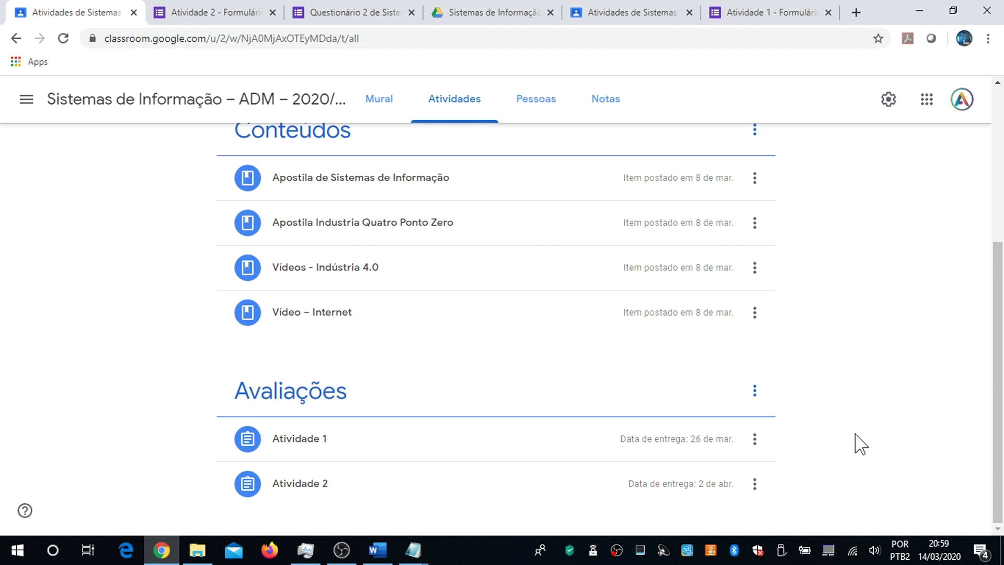
- Start a new assignment titled "Resenha do livro Sociedade Informática"
{"action": "scroll", "coordinate": [856, 445], "scroll_direction": "up", "scroll_amount": 5}
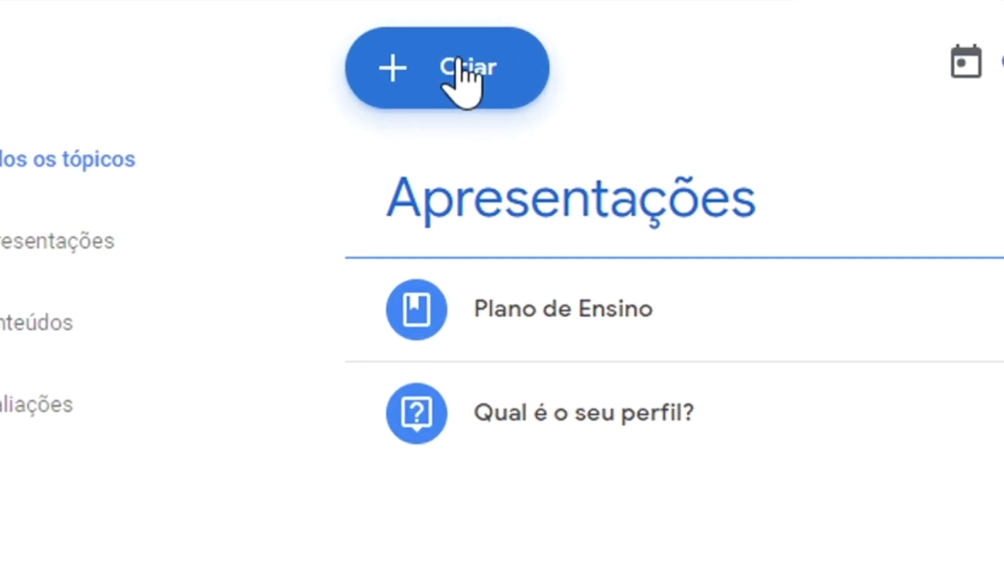
{"action": "left_click", "coordinate": [460, 78]}
{"action": "left_click", "coordinate": [465, 168]}
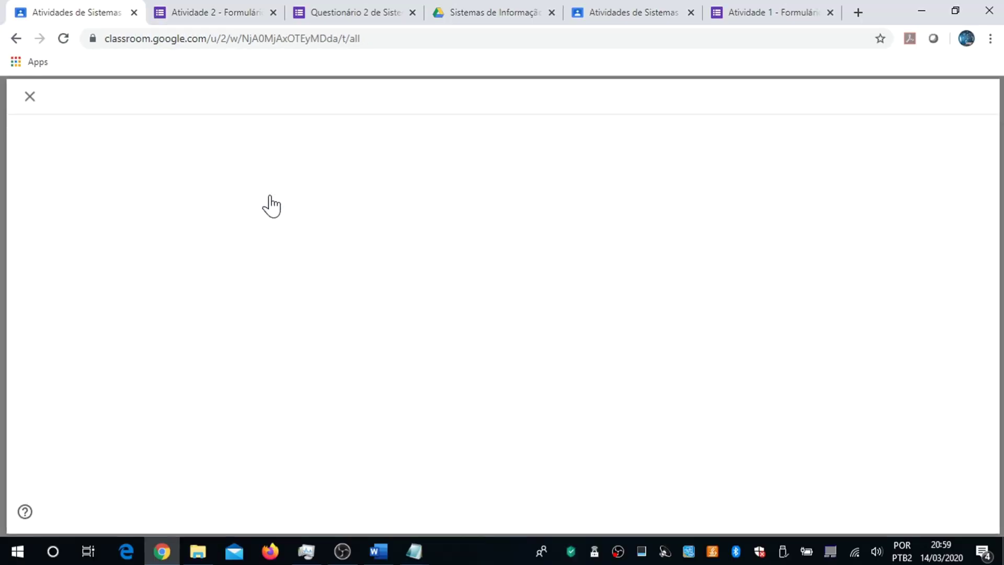
{"action": "type", "text": "Resenha do livro Sociedade Informática"}
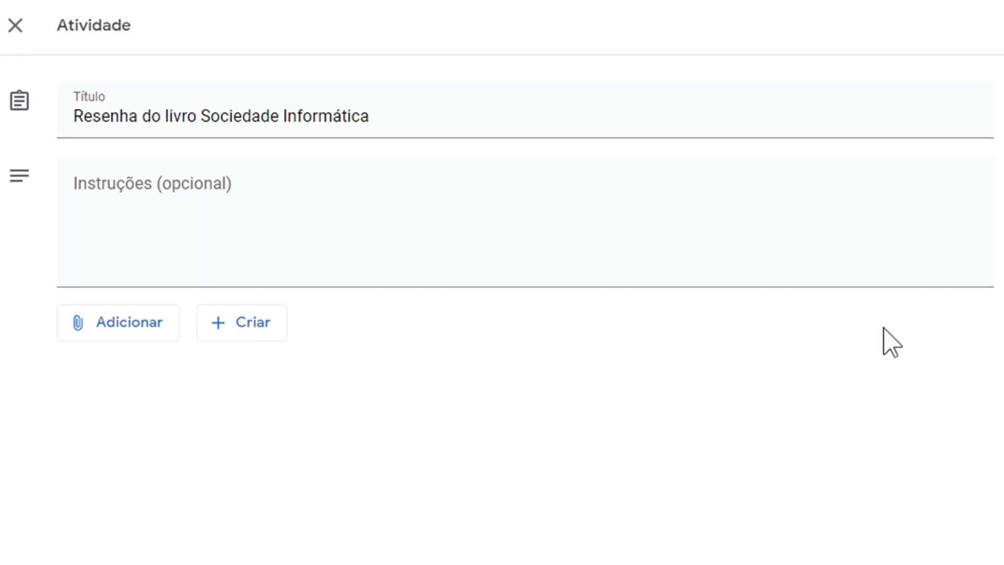
- Enter instructions beginning "Faça uma resenha do livro Sociedade Informática. Após preparar a resenha faça o upload do arquivo de documento em"
{"action": "left_click", "coordinate": [199, 190]}
{"action": "type", "text": "Faça uma resenha do livro Sociedade Informática. Após preparar a resenha faça o upload do arquivo de documento em formato PDF, para esta atividade."}
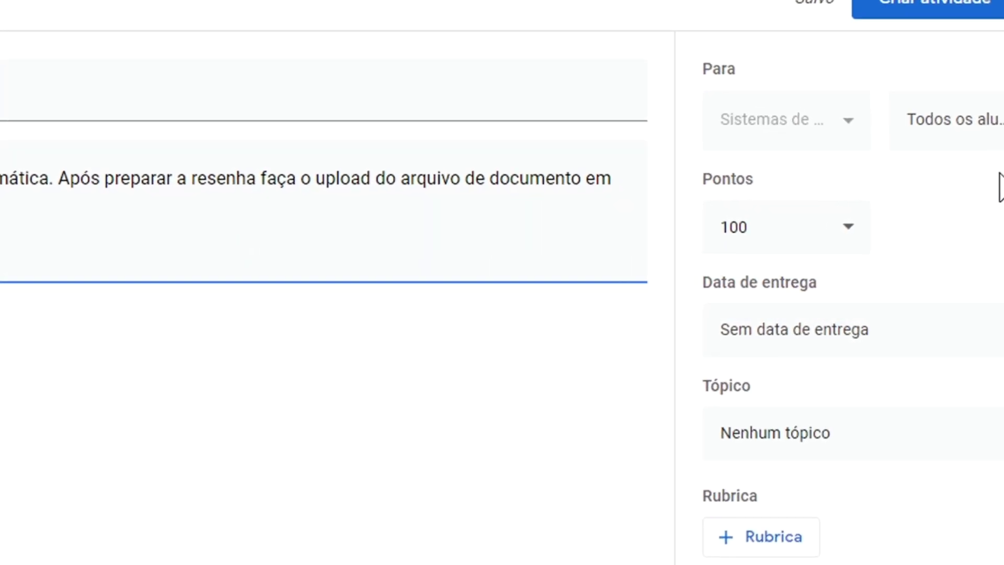
- Give the book review assignment 60 points and a 9 April due date, and publish it under Avaliações
{"action": "left_click", "coordinate": [811, 223]}
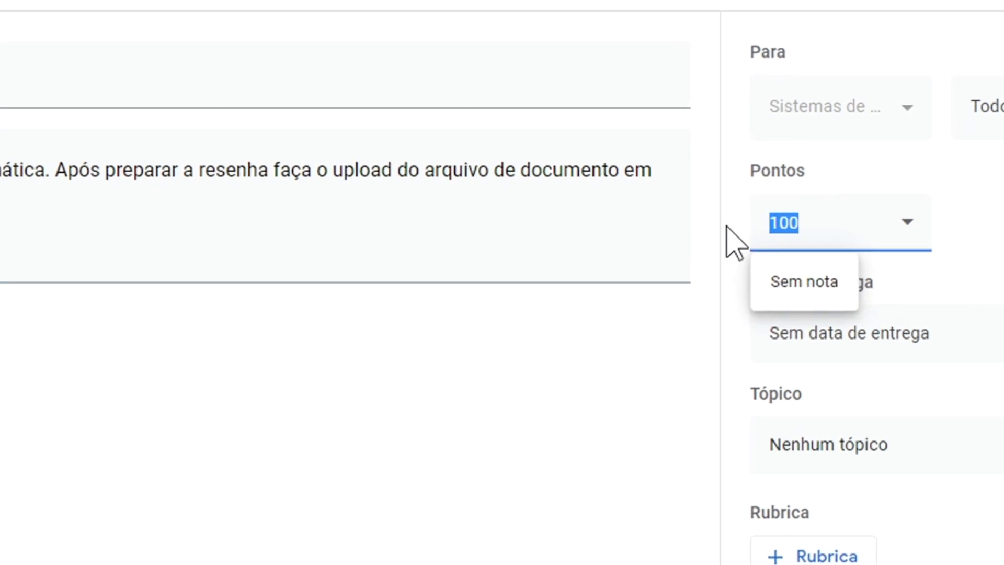
{"action": "type", "text": "60"}
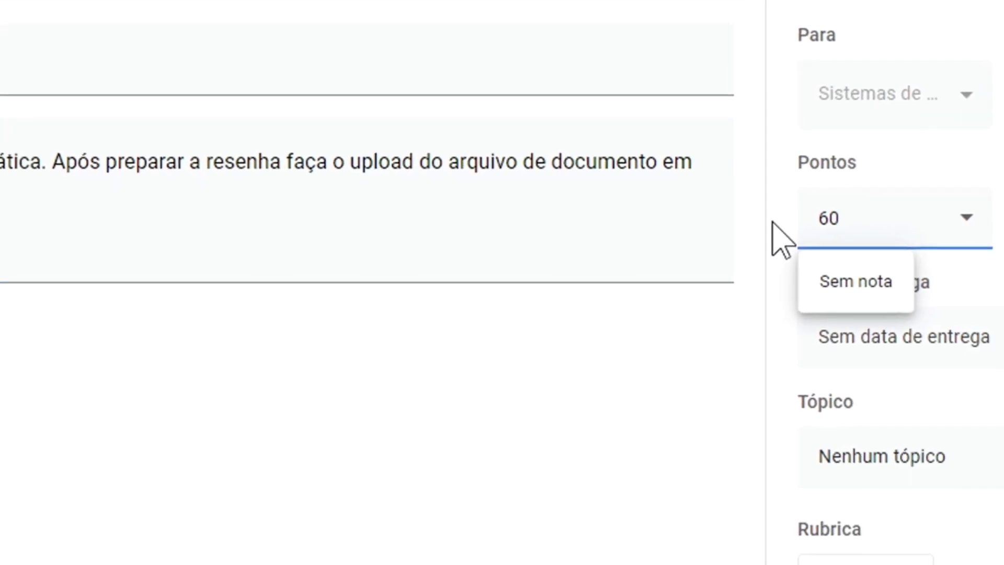
{"action": "left_click", "coordinate": [990, 235]}
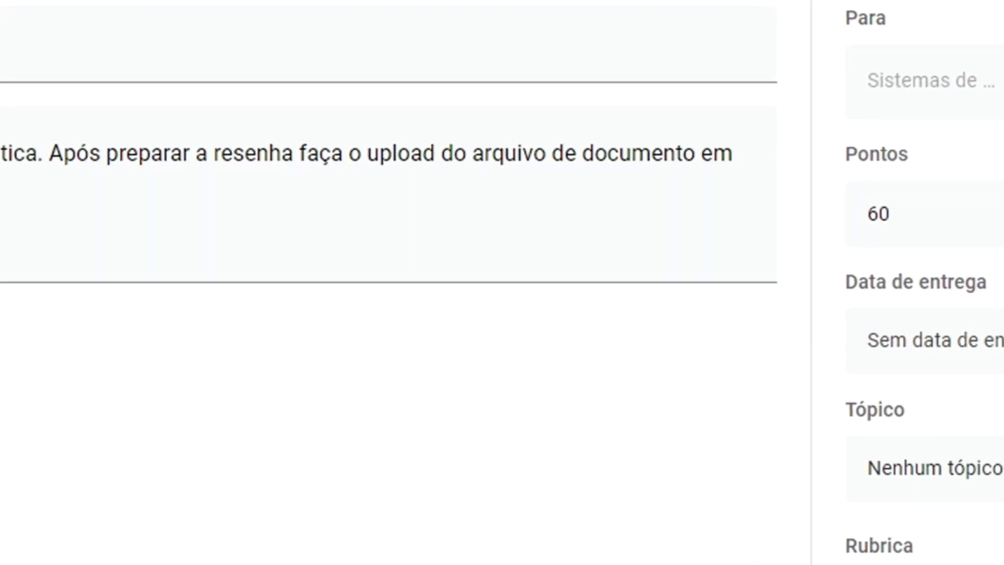
{"action": "left_click", "coordinate": [991, 340]}
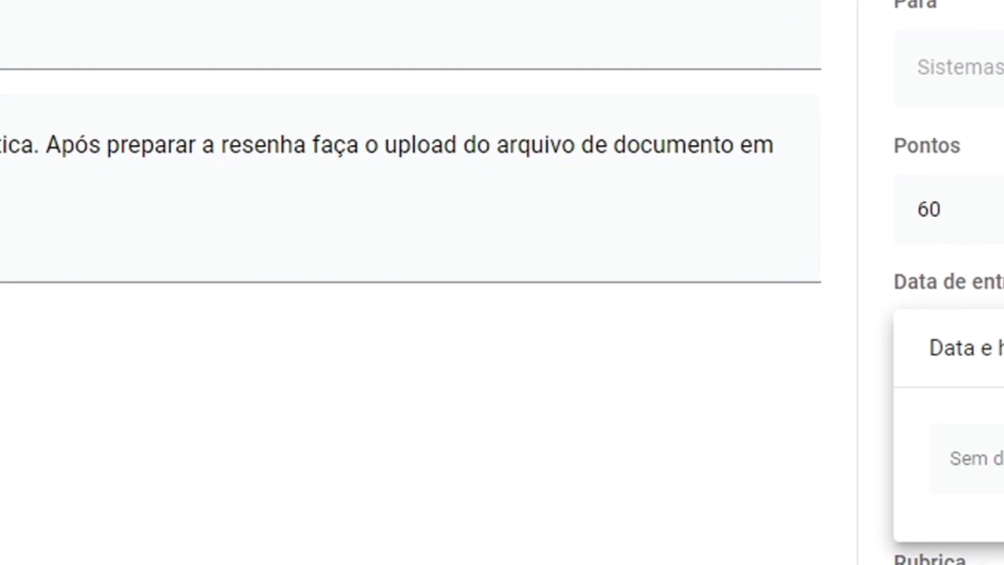
{"action": "left_click", "coordinate": [968, 455]}
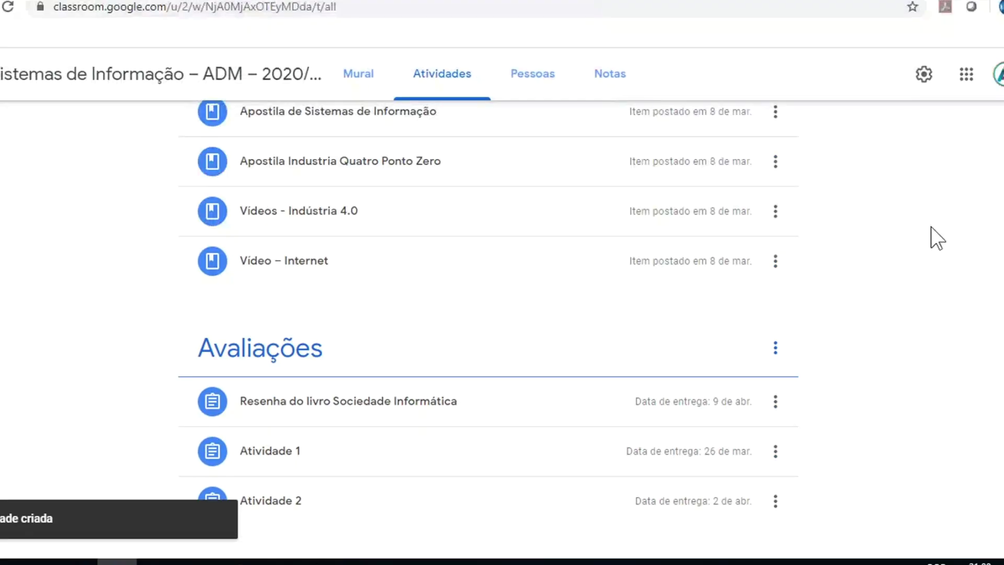
- Move "Resenha do livro Sociedade Informática" below Atividade 2 in the Avaliações topic
{"action": "left_click_drag", "start_coordinate": [388, 406], "coordinate": [392, 510]}
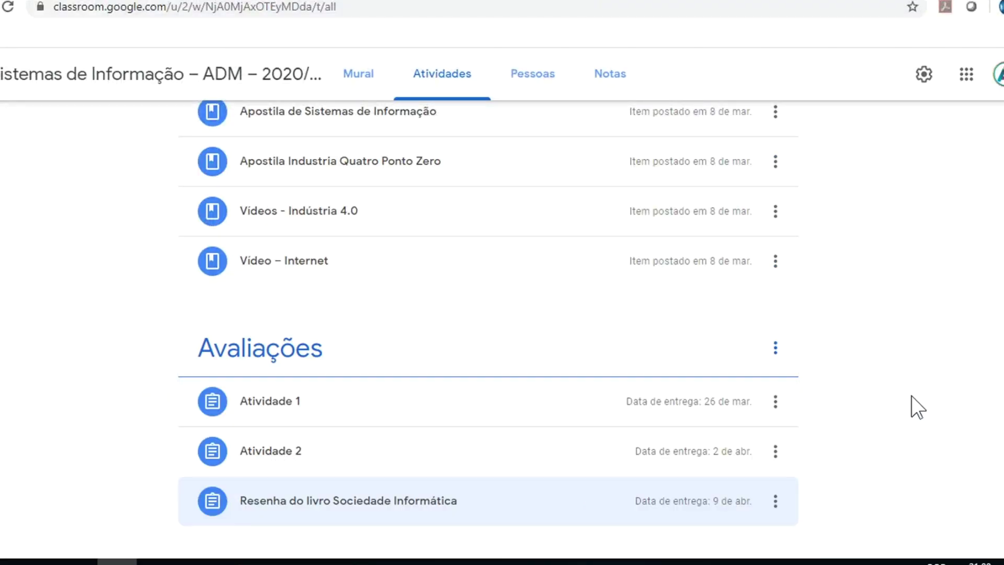